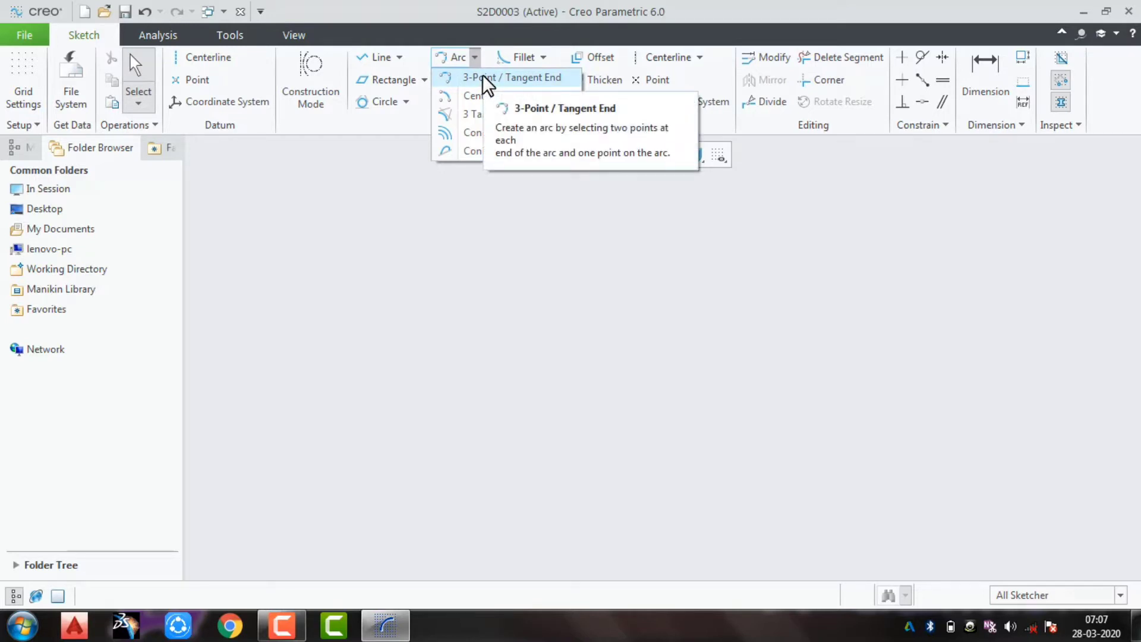
Sketch an upward-bulging 3-point arc with level endpoints and a radius of about 29.
click(483, 76)
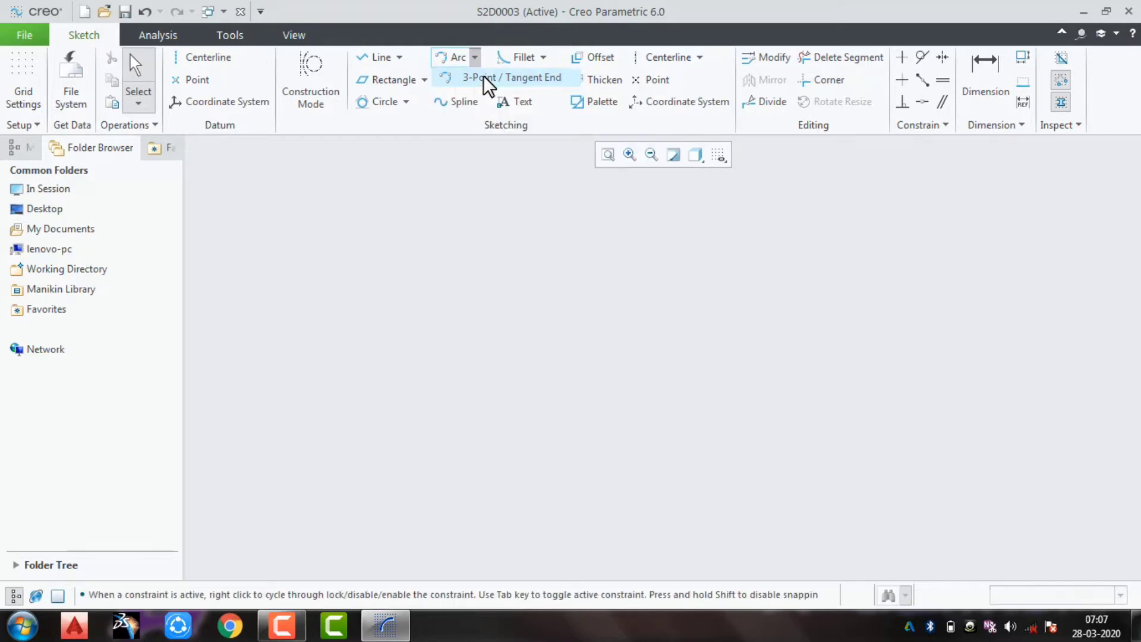
click(460, 358)
click(769, 357)
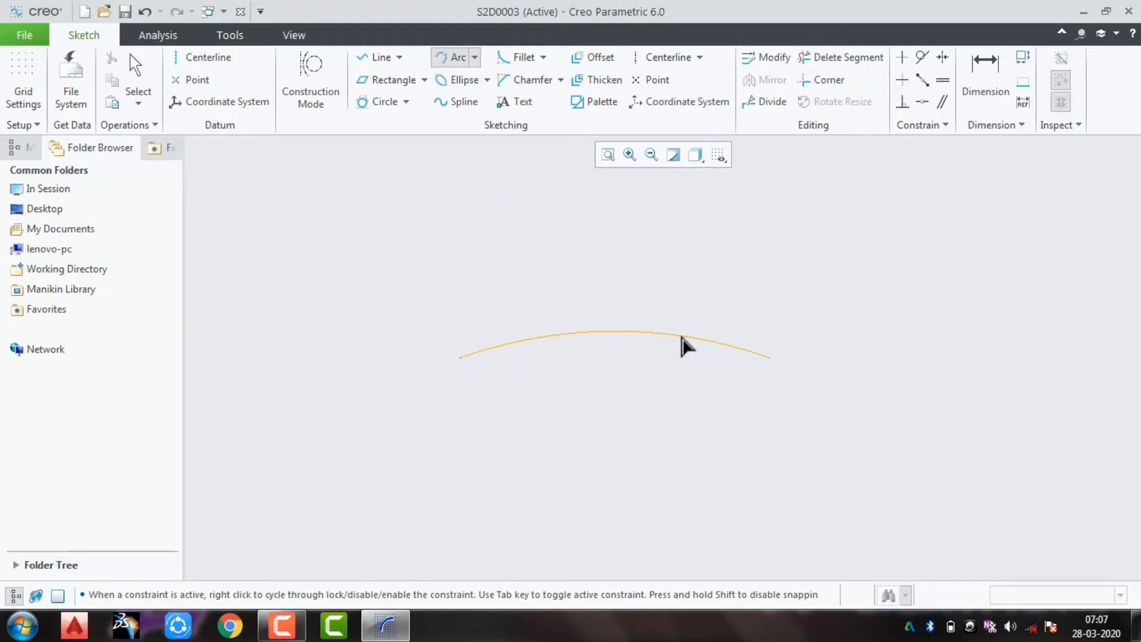
click(600, 247)
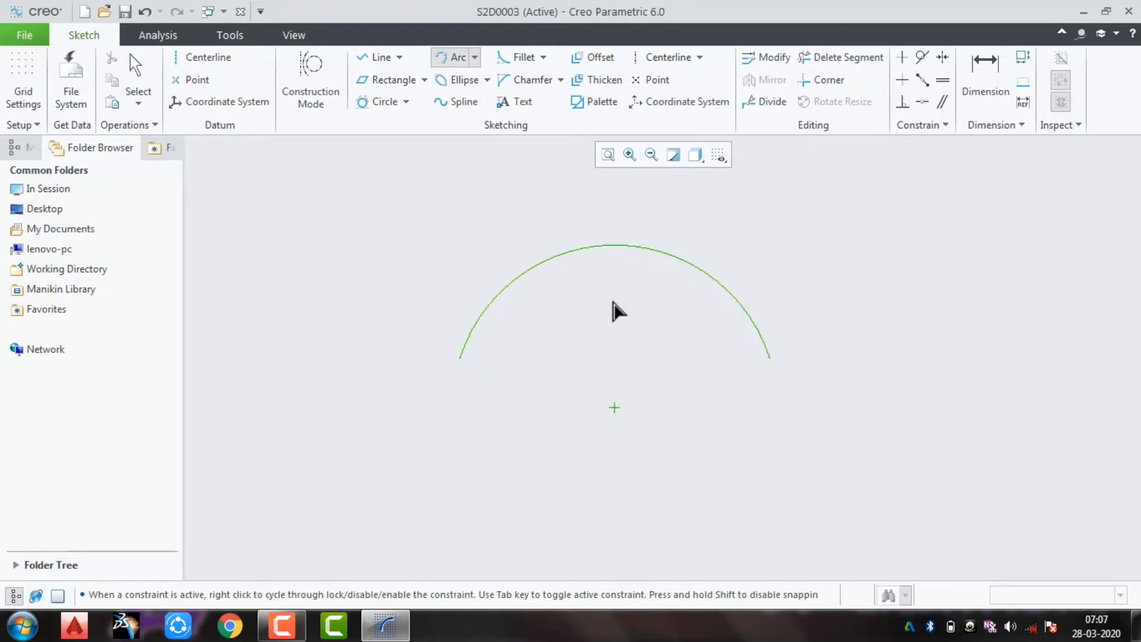
middle_click(439, 365)
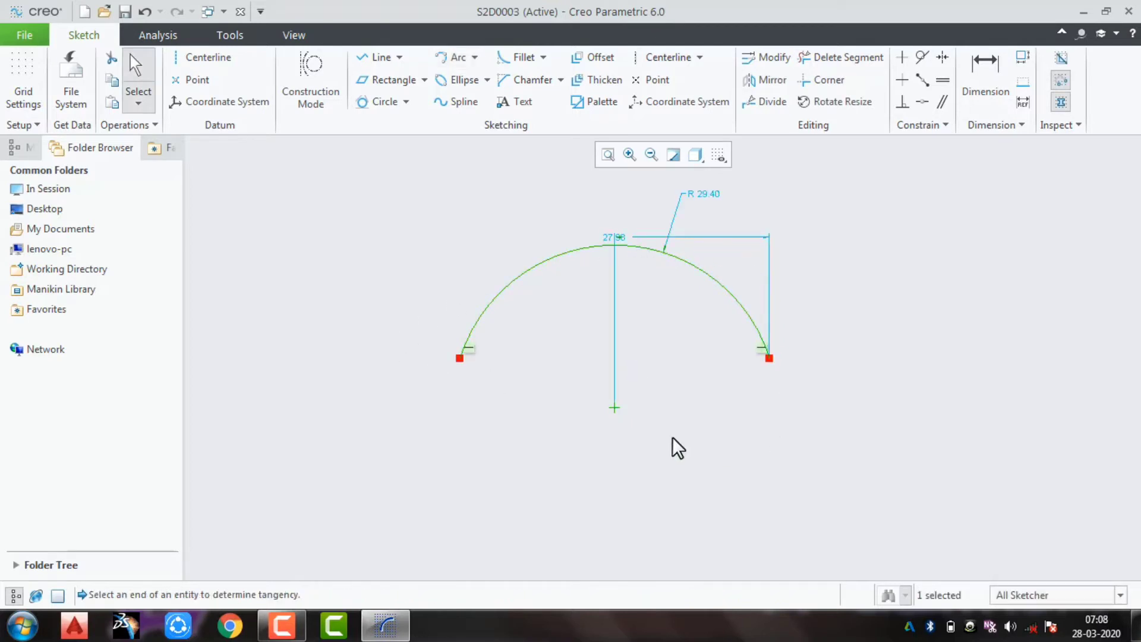
Set the 3-point arc's radius to 30.
double_click(710, 195)
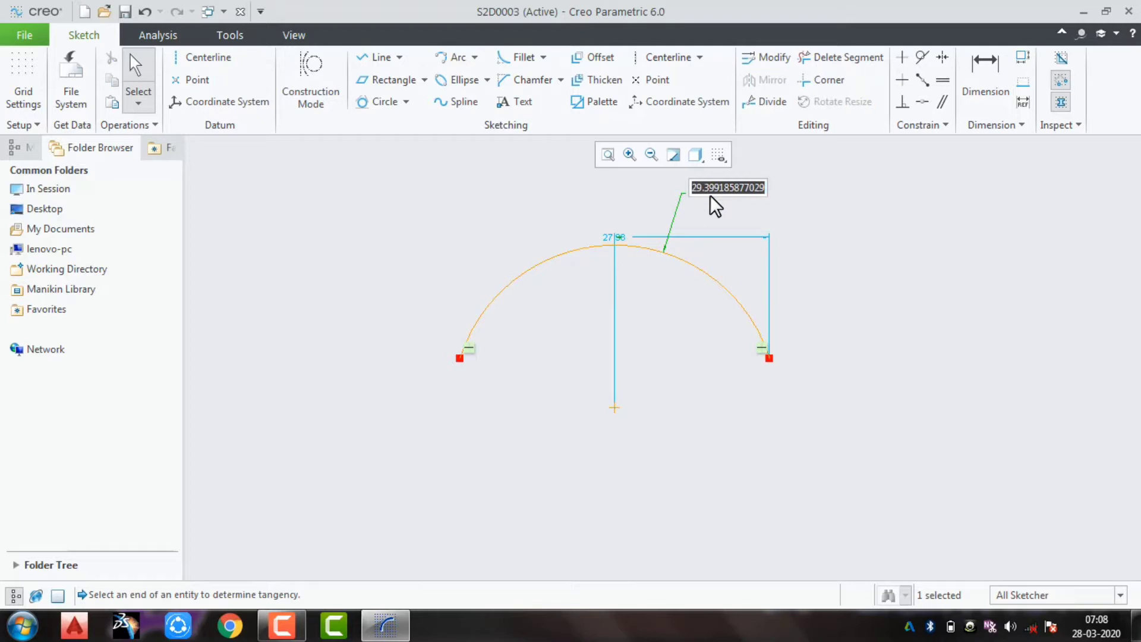
text(30)
key(Return)
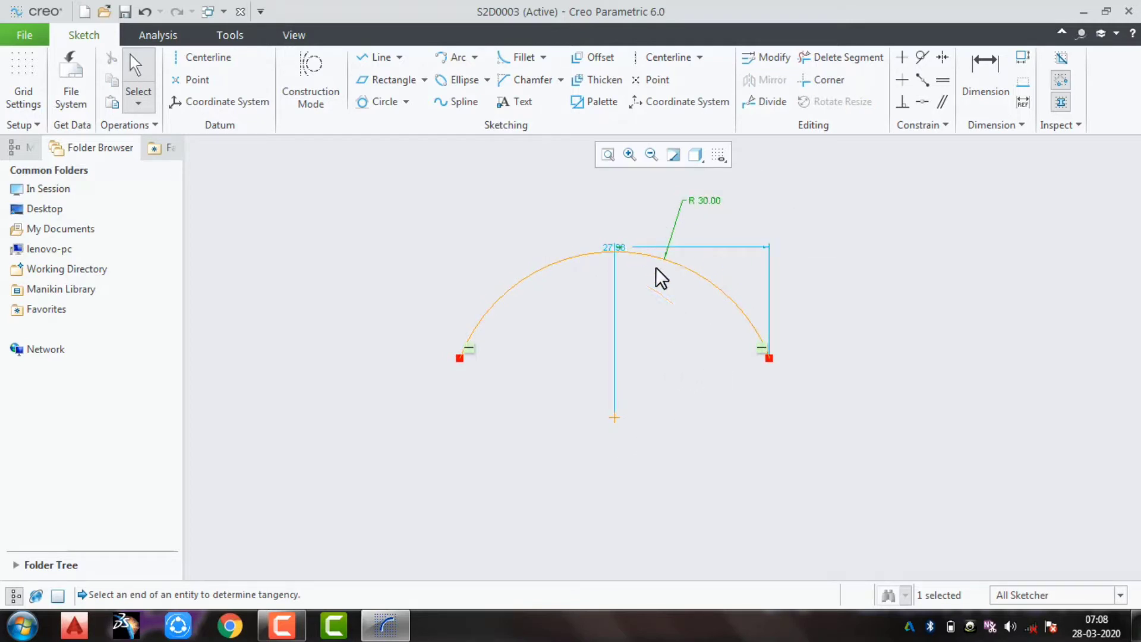
Sketch a center-and-ends arc of about radius 24 beside the first arc, spanning roughly its upper half circle.
click(475, 58)
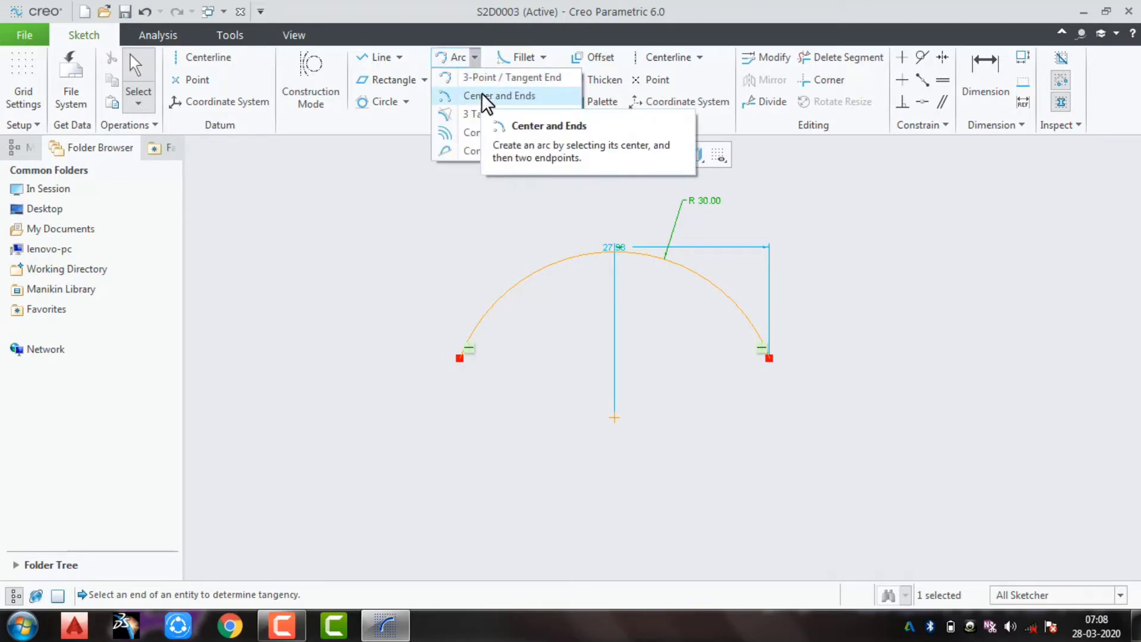
click(485, 98)
click(932, 248)
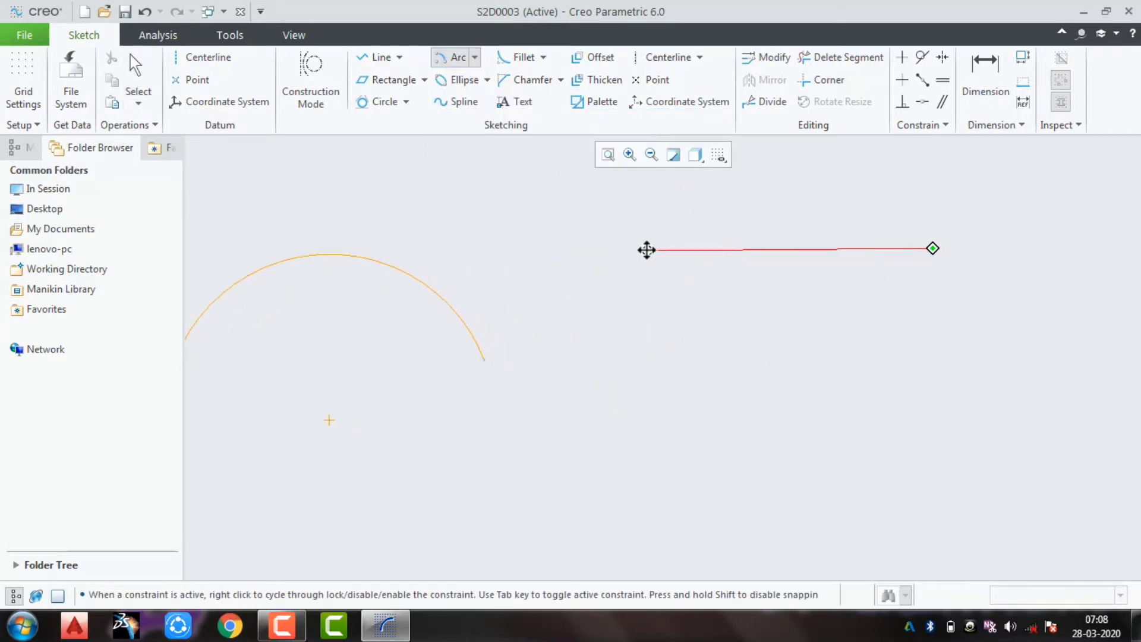
middle_click(646, 249)
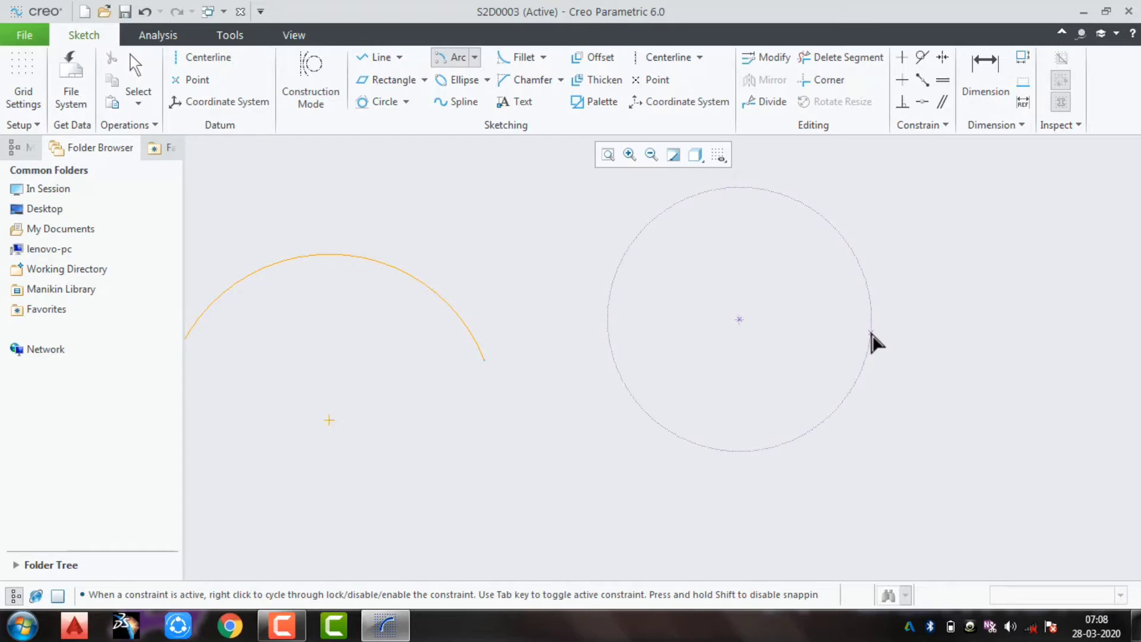
click(871, 331)
click(612, 317)
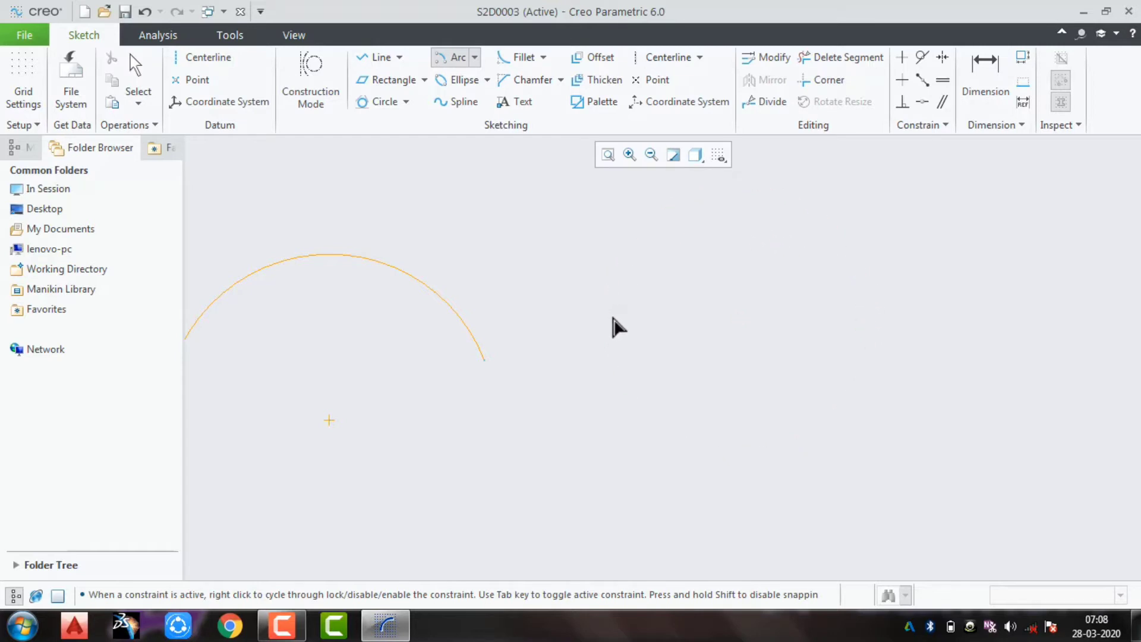
middle_click(671, 327)
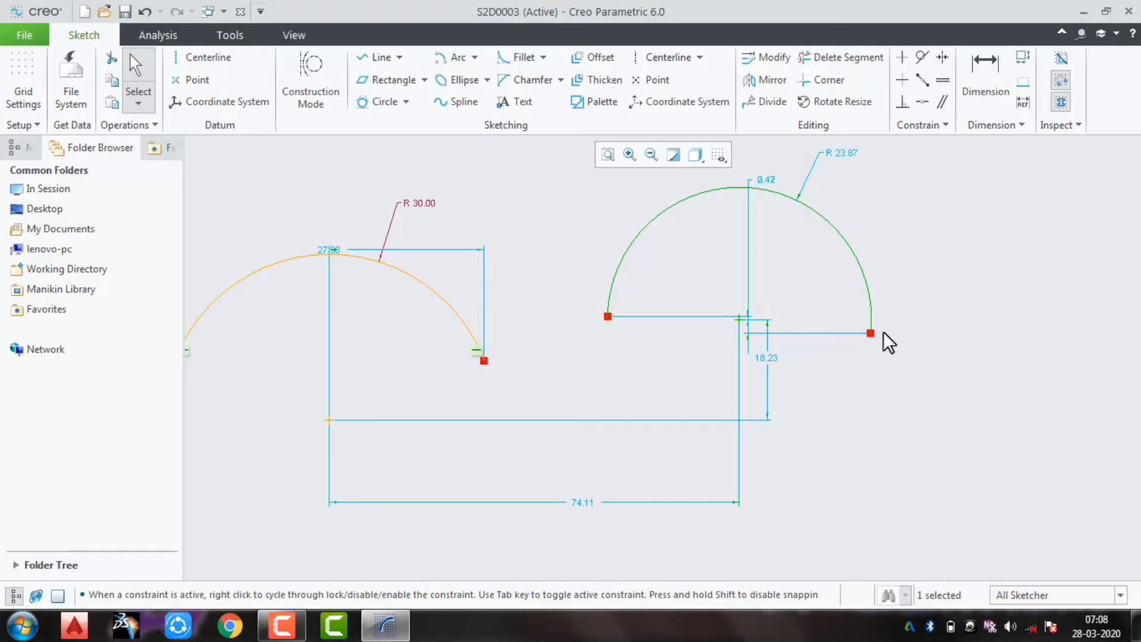
Sketch a connected line chain beside the second arc, forming an open-bottomed rectangle about 54 wide and 24 high.
middle_drag(911, 328, 589, 339)
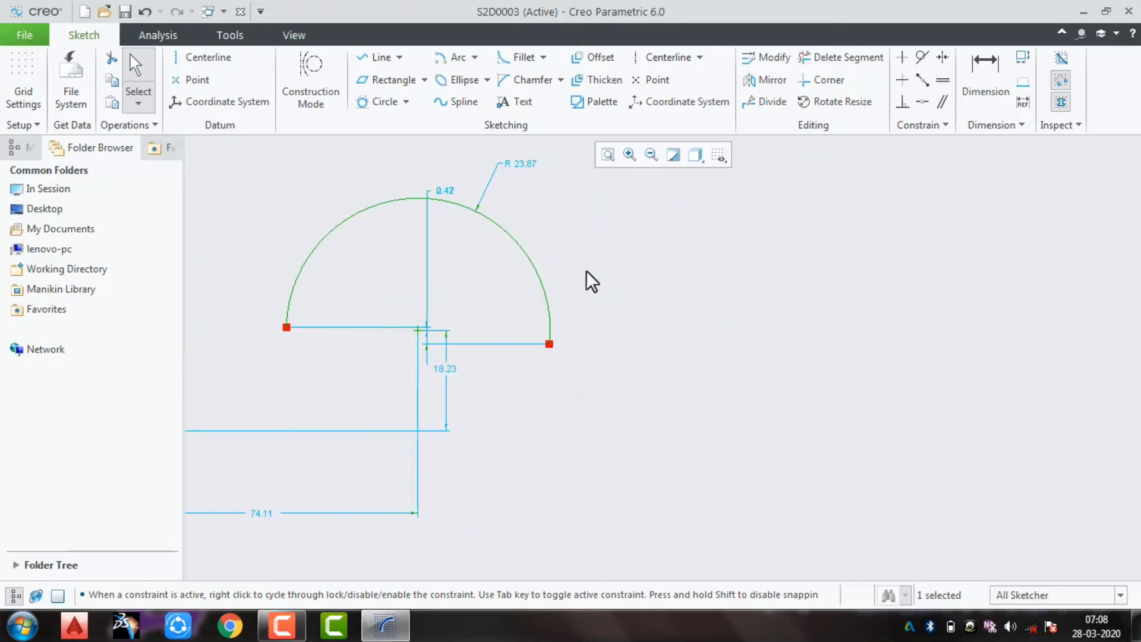
click(476, 57)
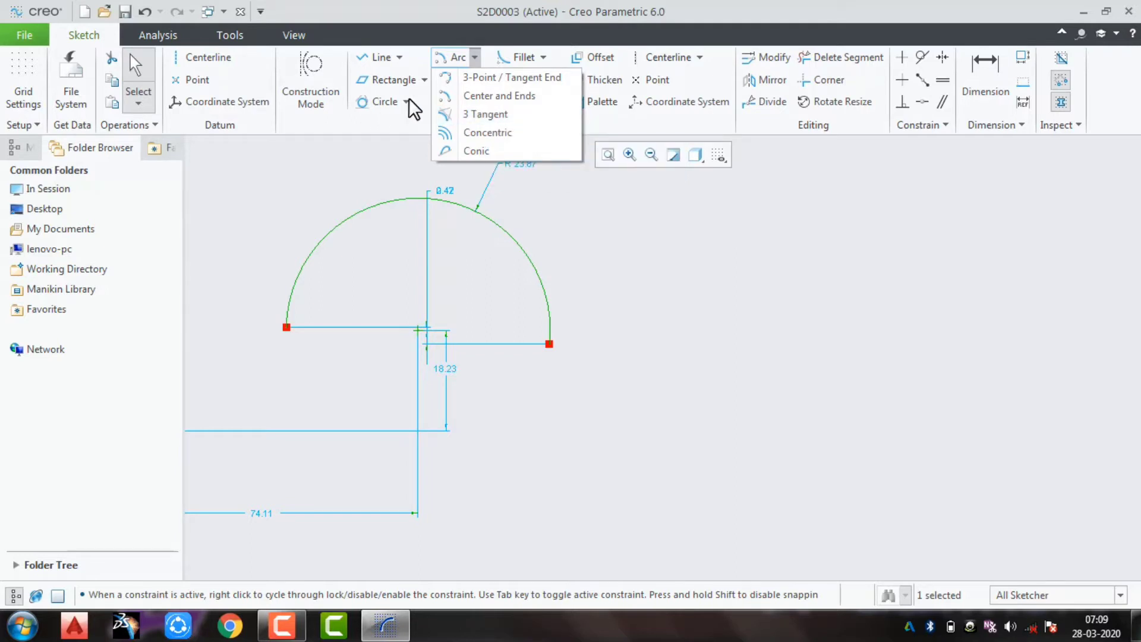
click(748, 318)
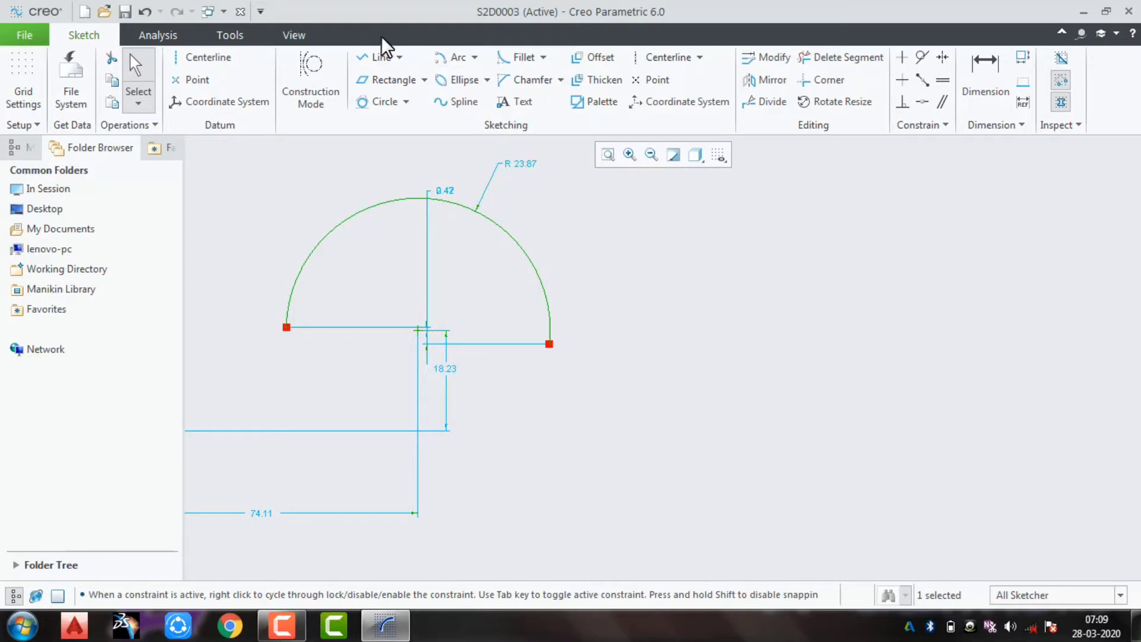
click(379, 54)
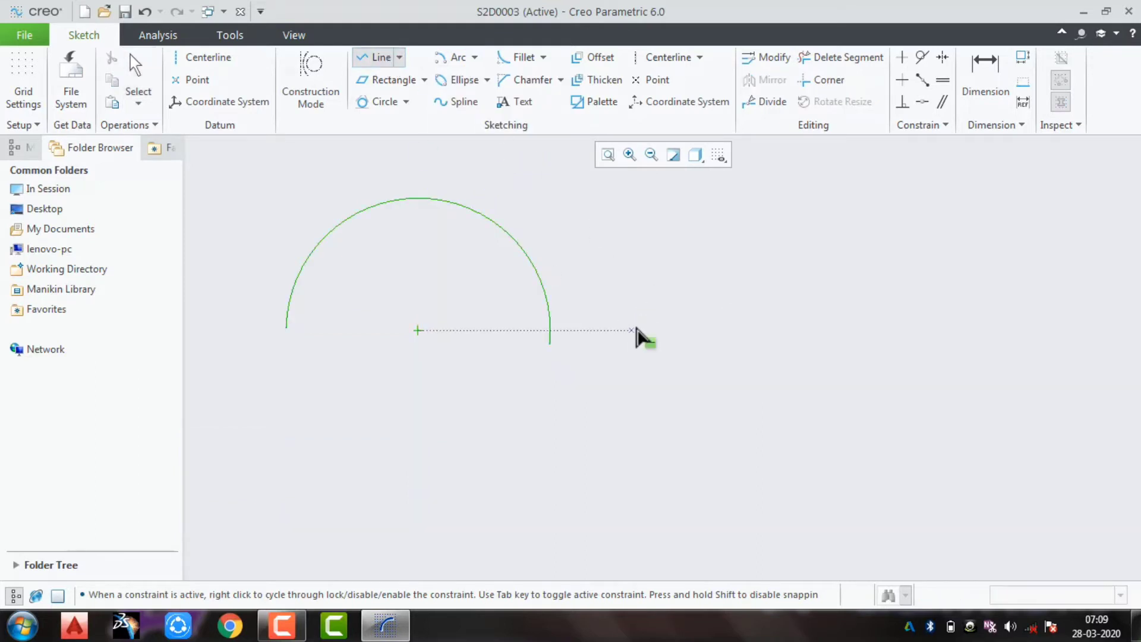
click(636, 327)
click(650, 196)
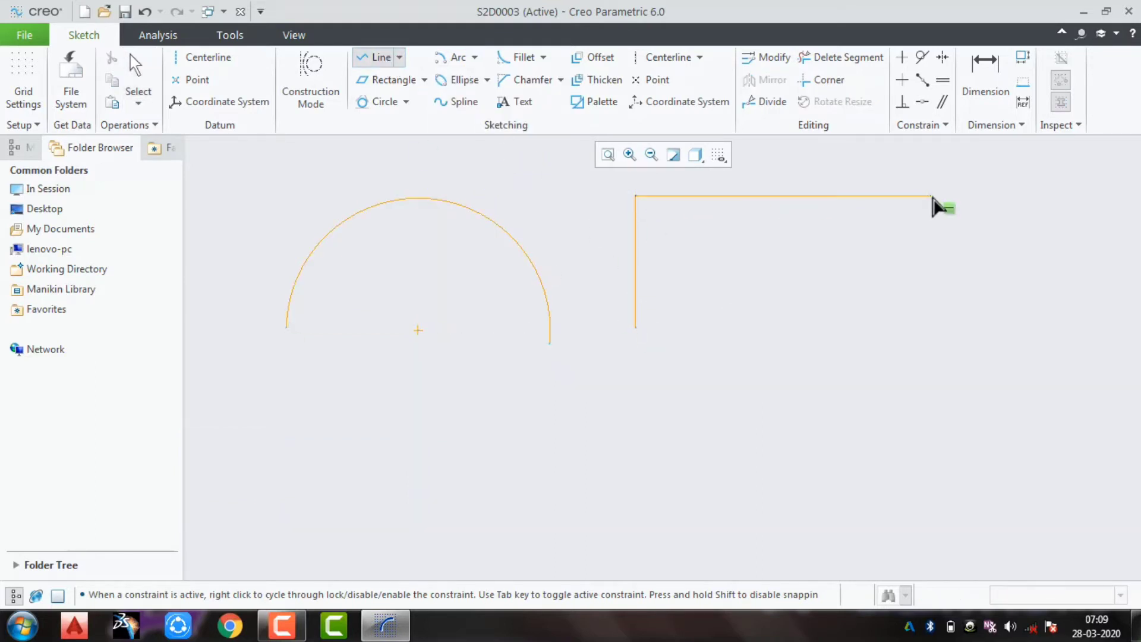
click(932, 196)
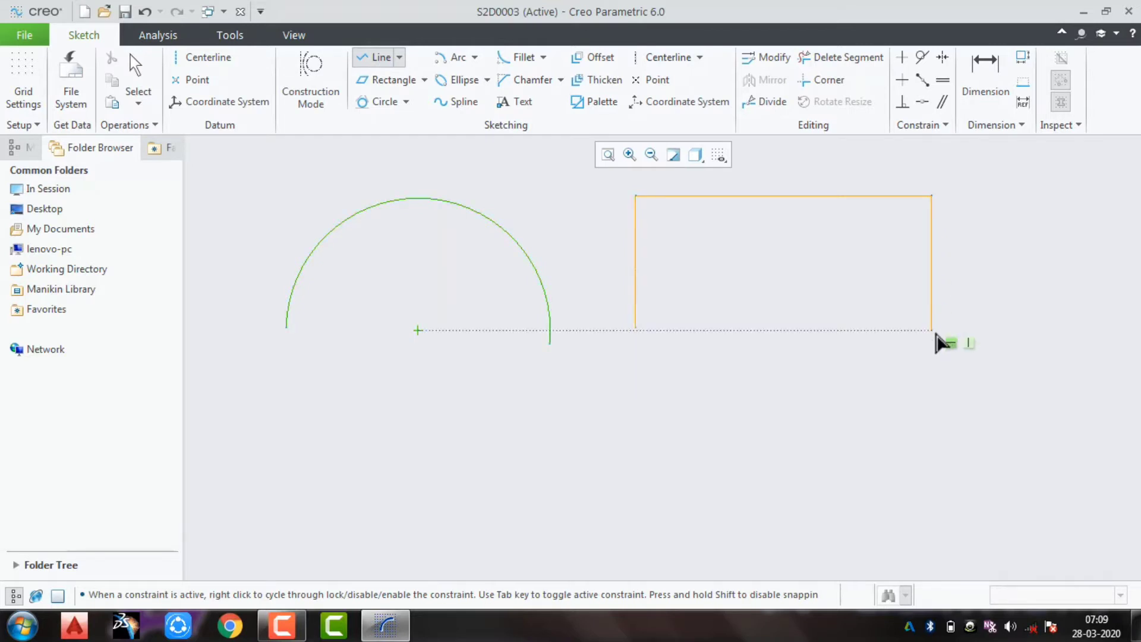
click(933, 330)
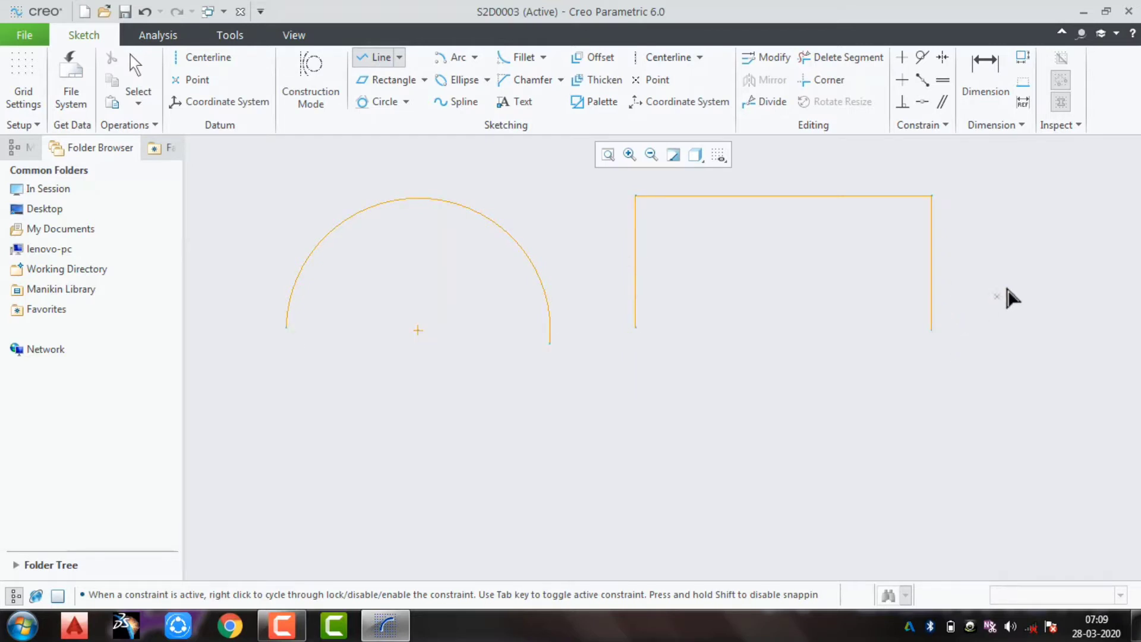
middle_click(989, 259)
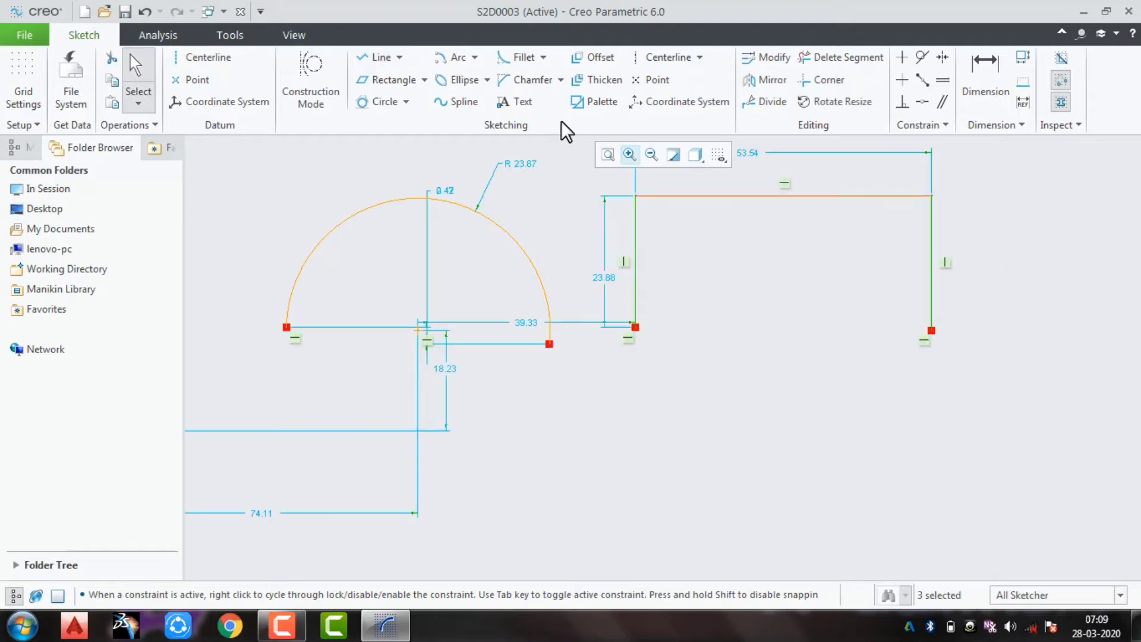
Create a 3 Tangent arc touching the two vertical lines and the horizontal line of the open rectangle.
click(475, 57)
click(495, 112)
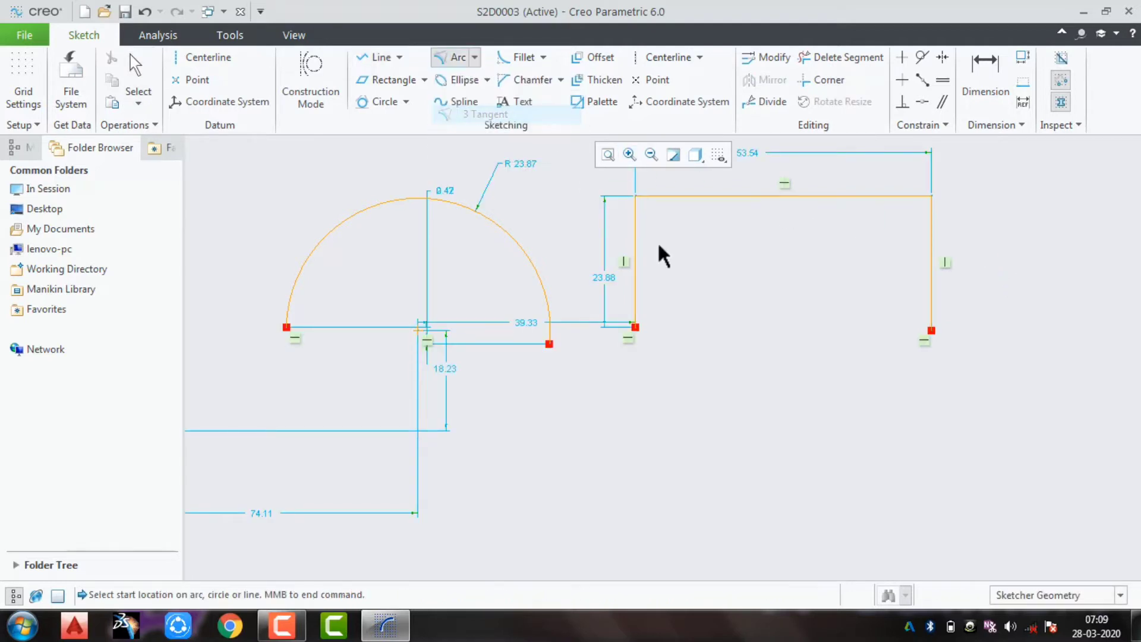
click(635, 255)
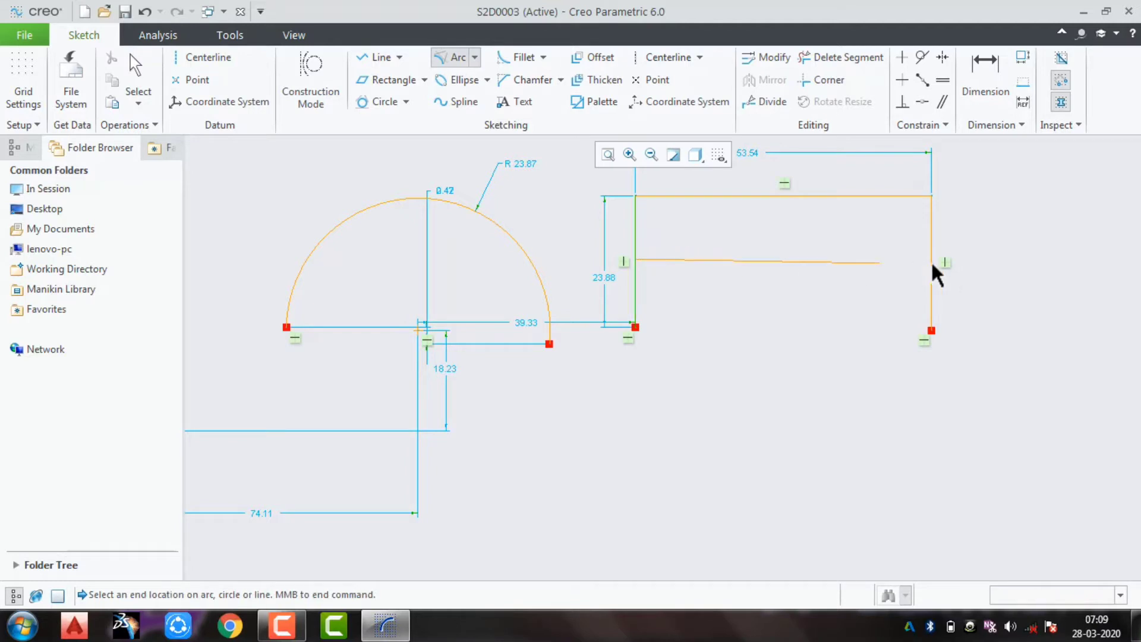
click(930, 261)
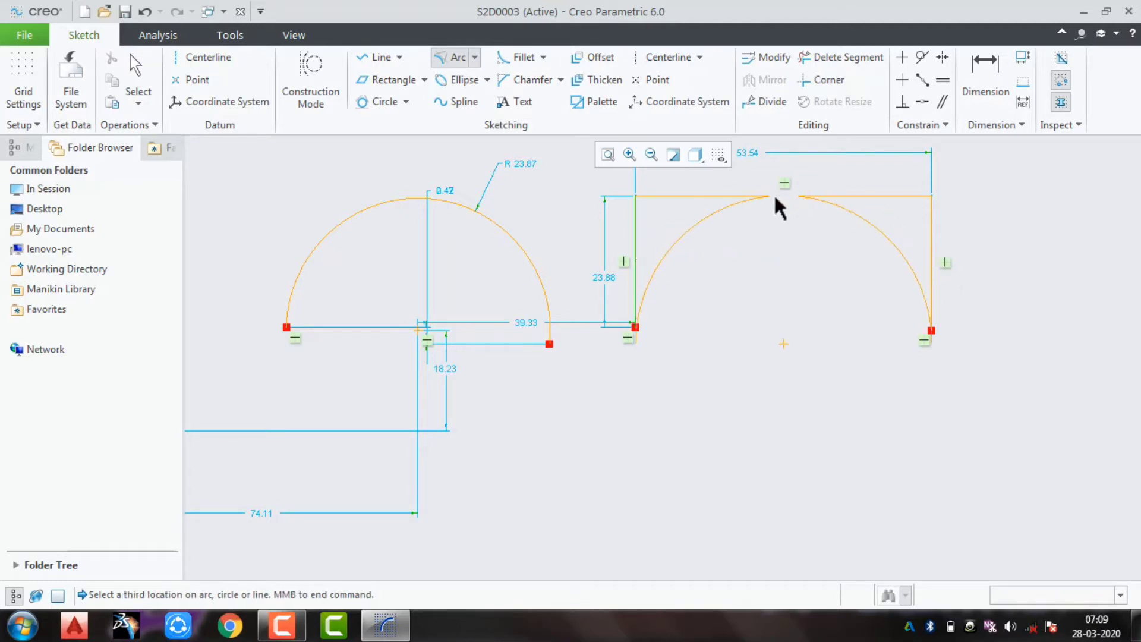
click(774, 194)
middle_click(757, 321)
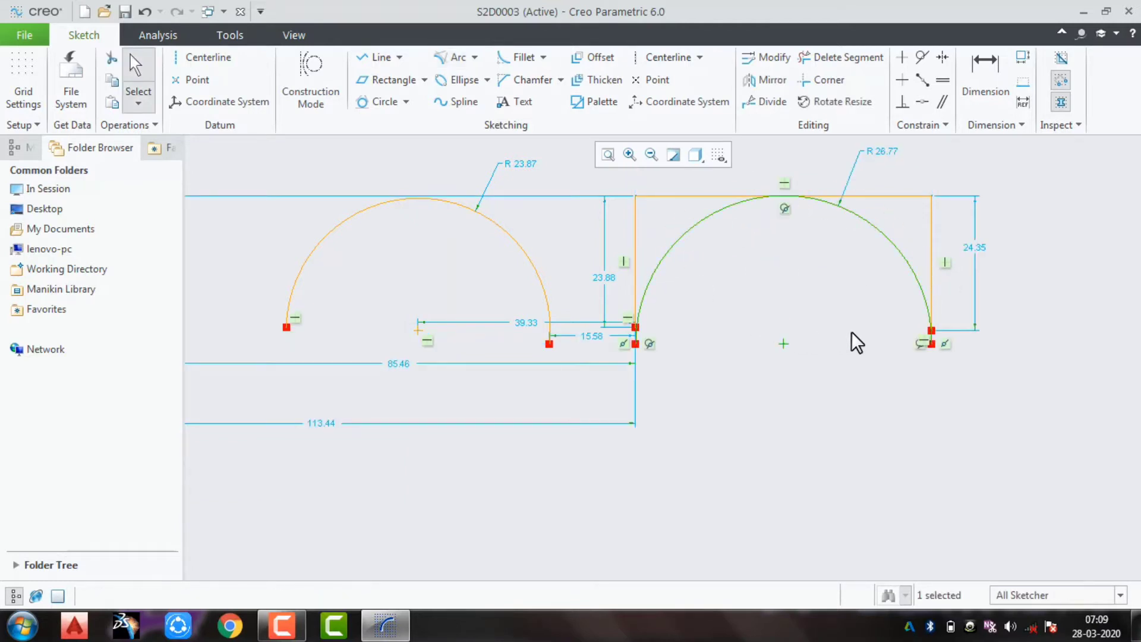
Create a Concentric arc of about radius 21 inside the tangent arc, sharing its center and sweeping most of a circle.
middle_drag(851, 330, 441, 384)
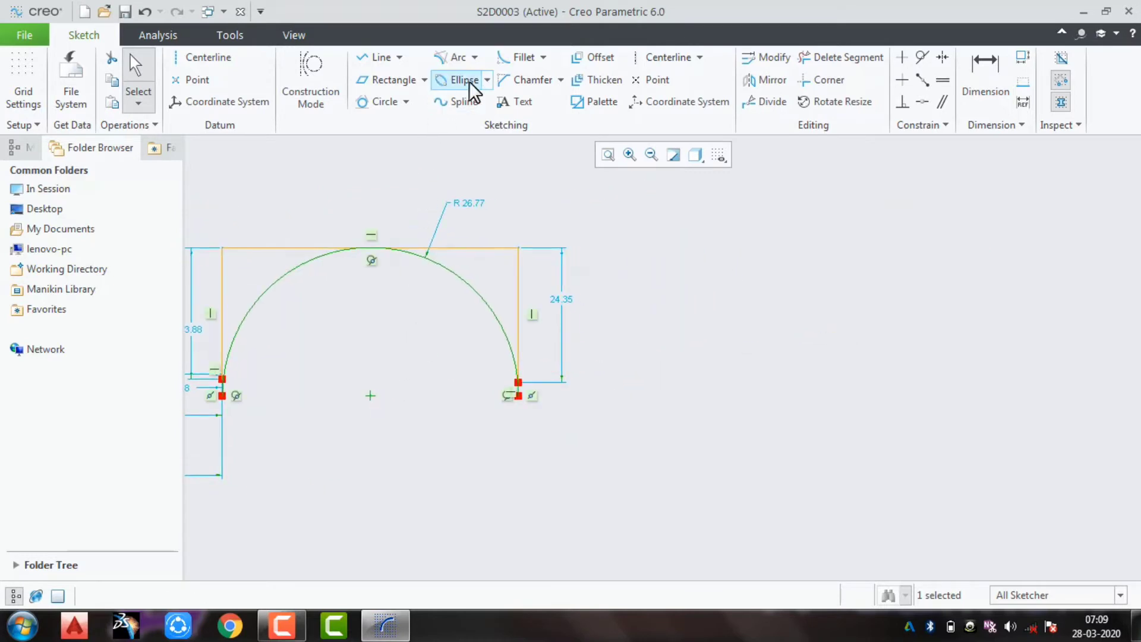
click(474, 57)
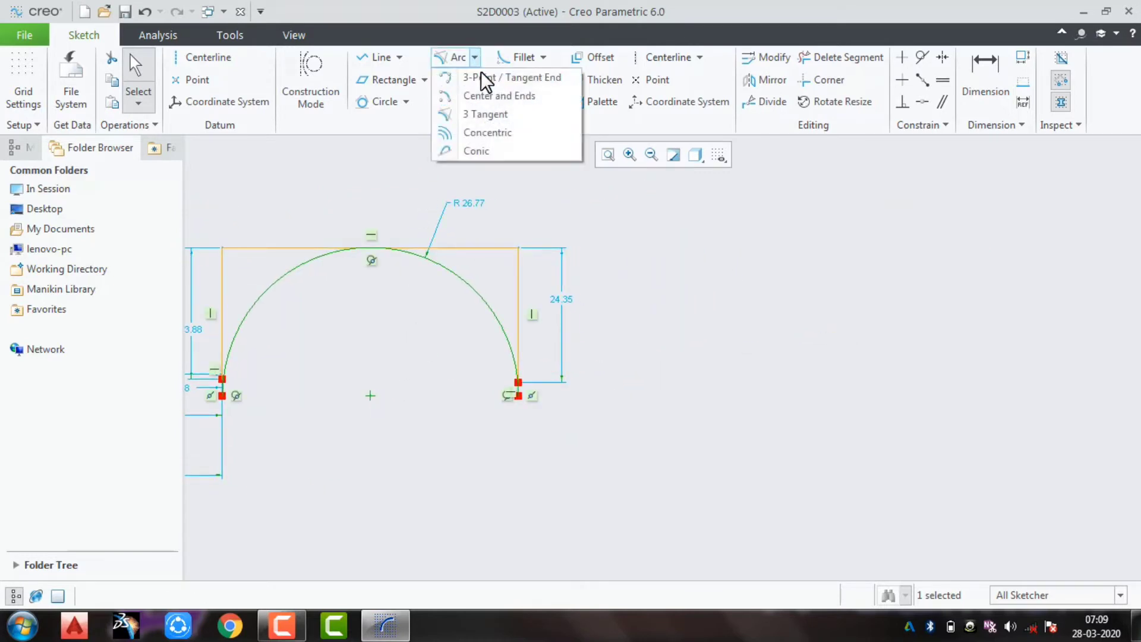
click(487, 132)
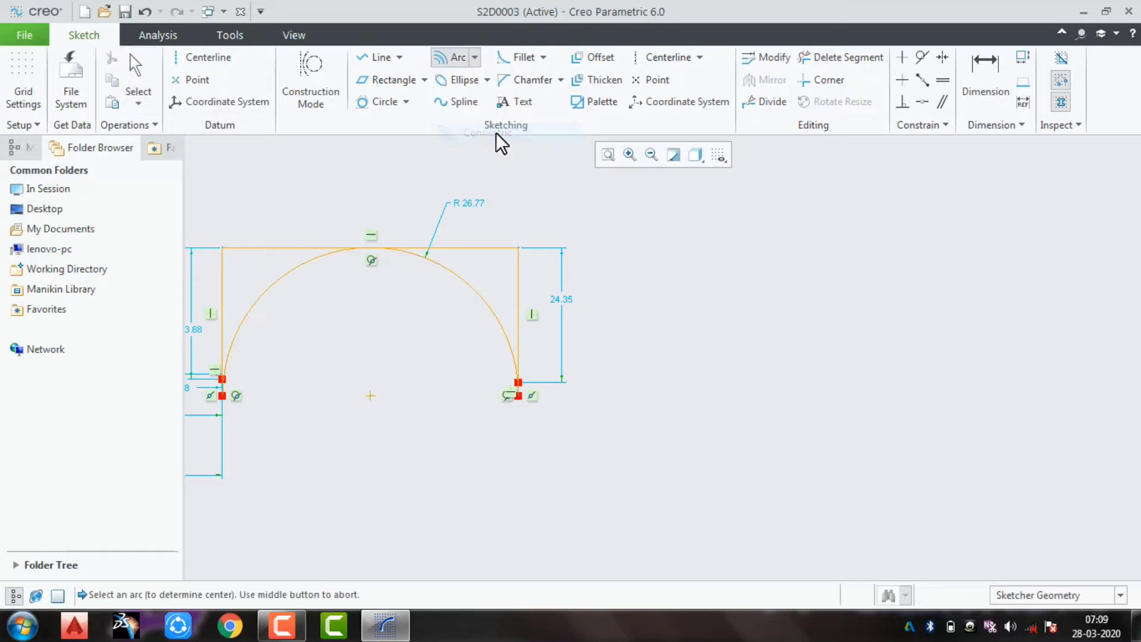
click(455, 282)
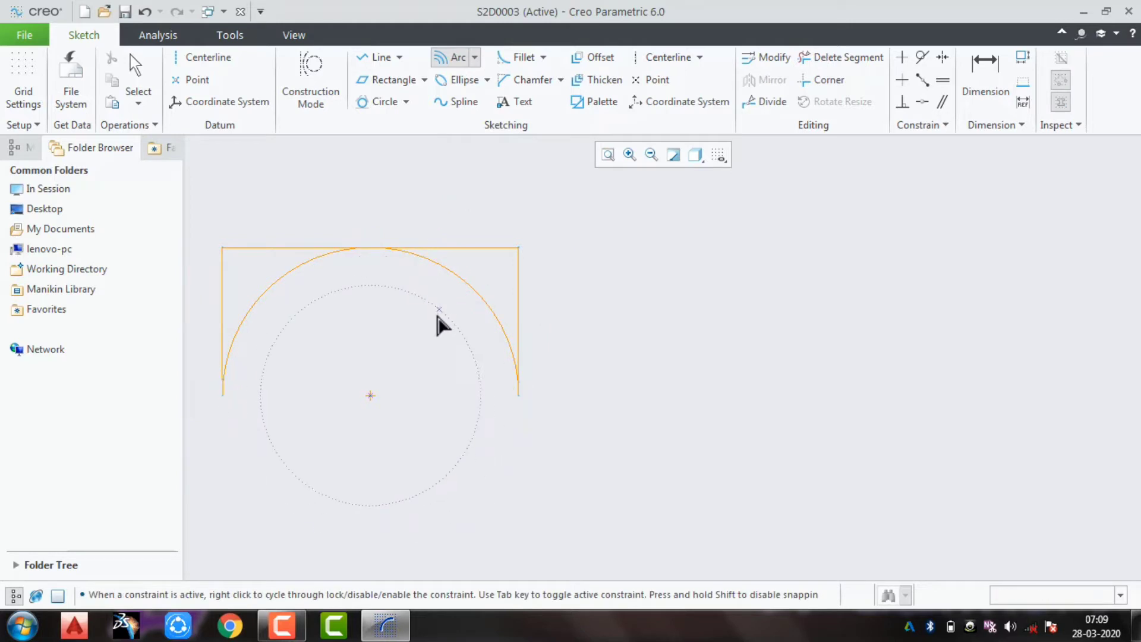
click(436, 300)
middle_click(265, 373)
middle_click(354, 367)
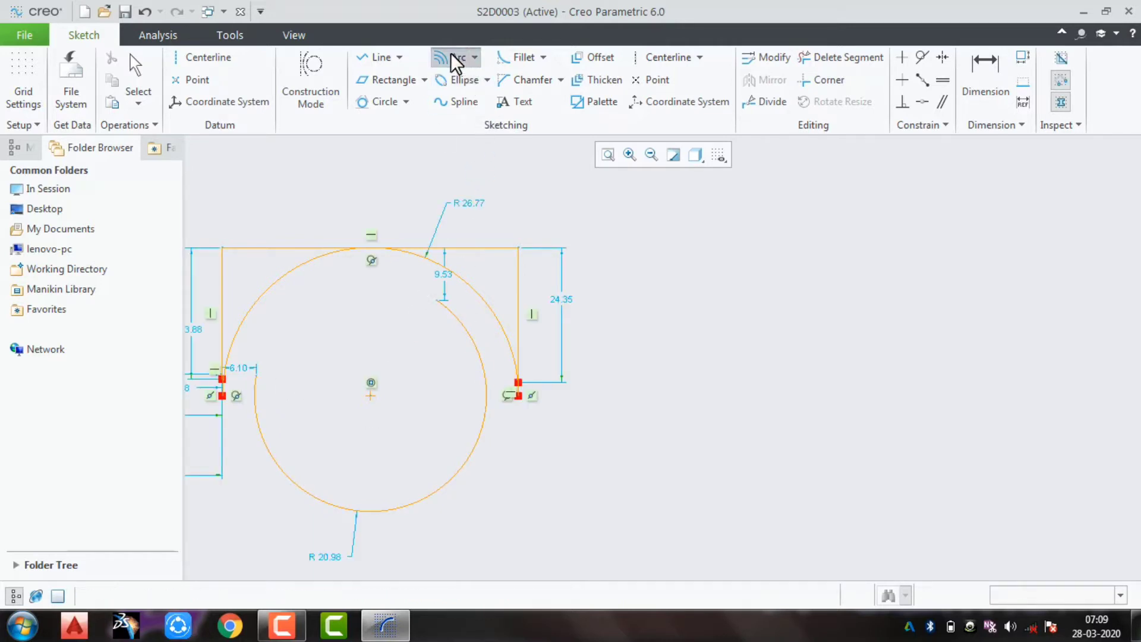
Add a second Concentric arc about the same center, outside the tangent arc and passing through the rectangle's upper corner.
click(484, 415)
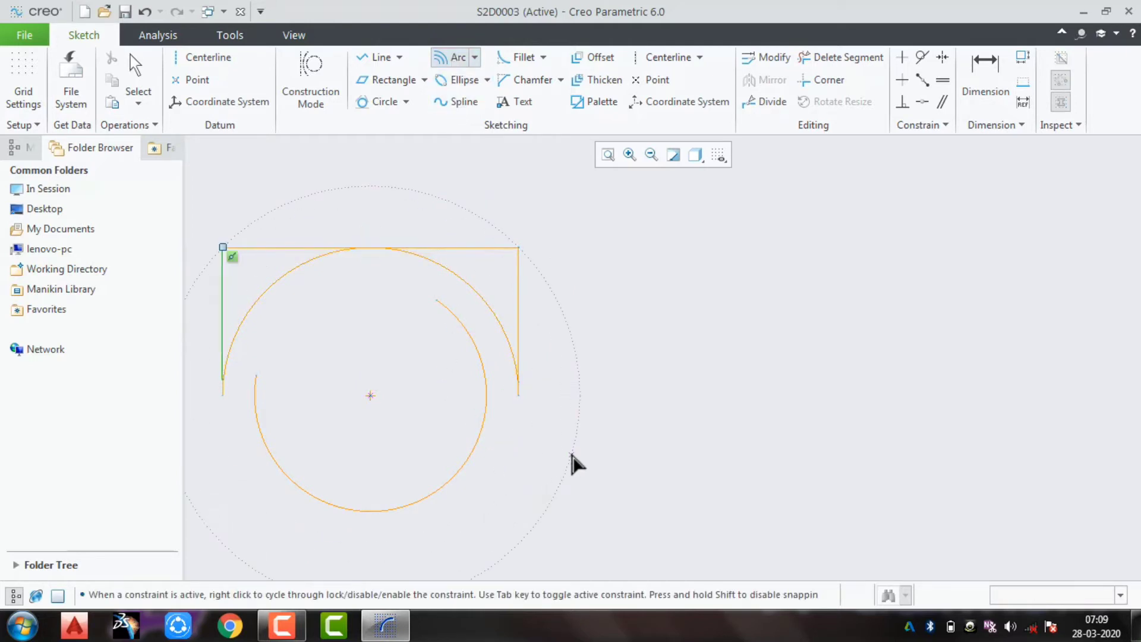
click(571, 336)
click(322, 190)
middle_click(593, 268)
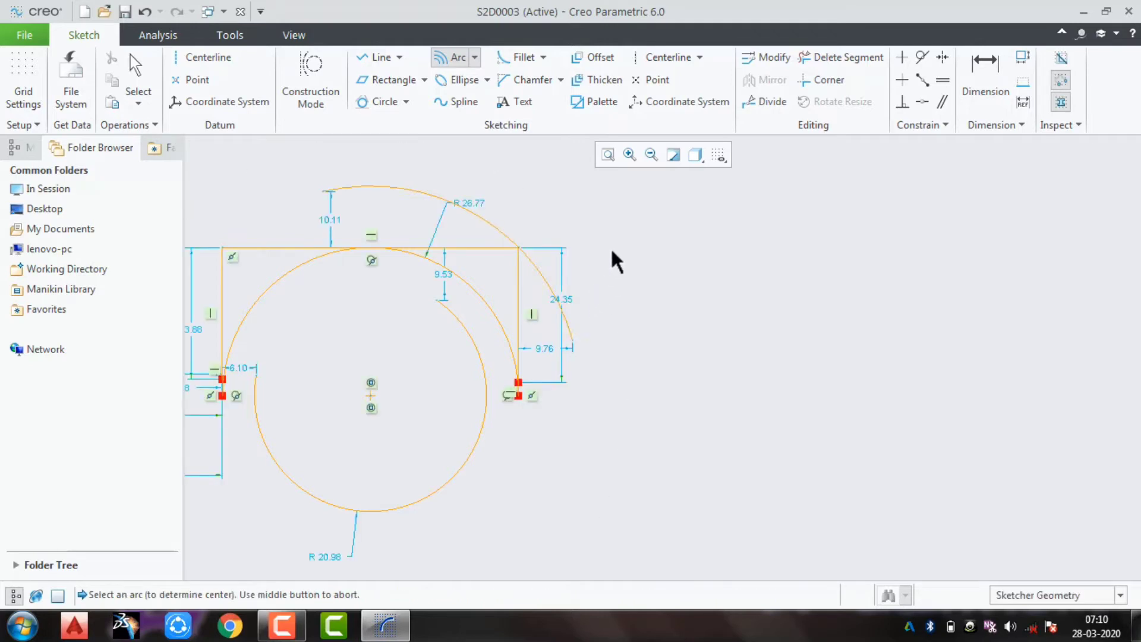
click(475, 57)
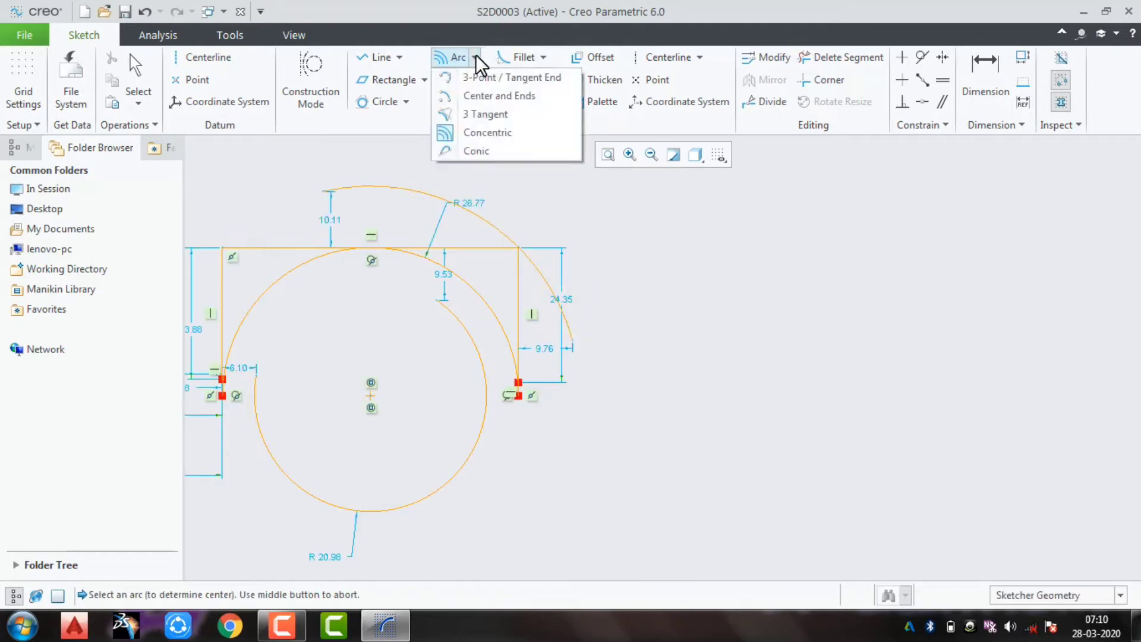
click(493, 150)
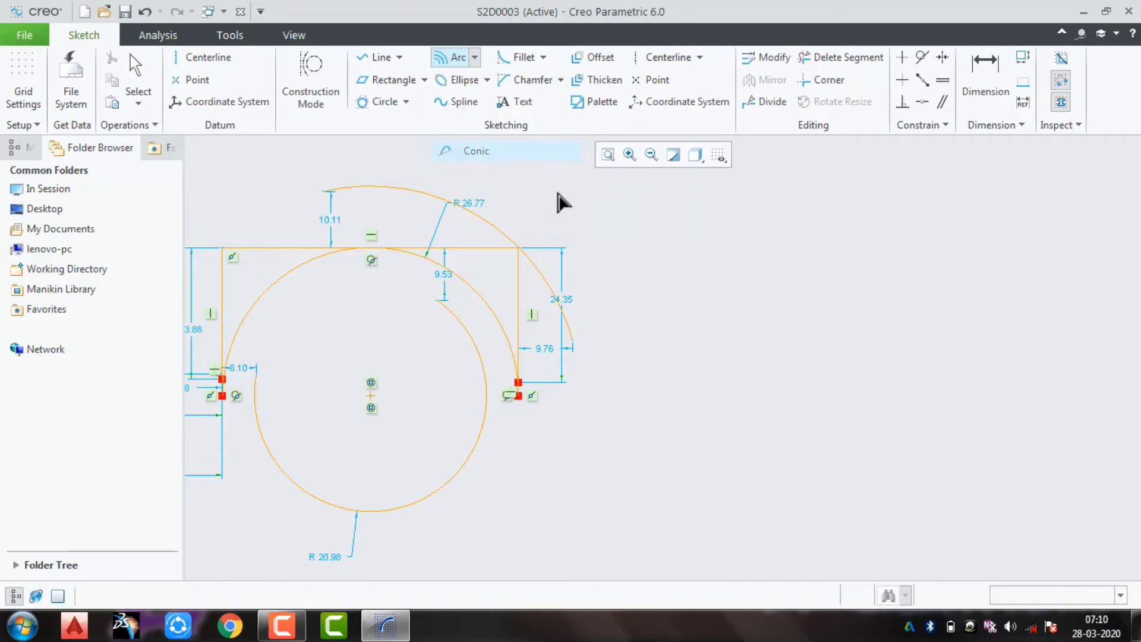
middle_click(716, 392)
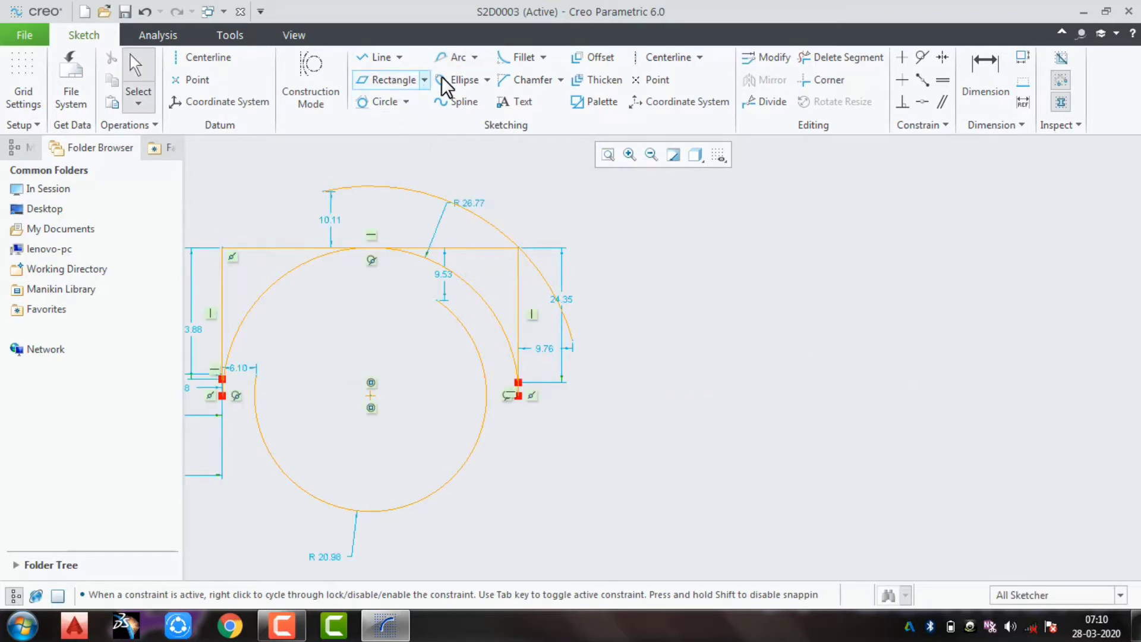
Delete the center-and-ends arc, the line chain, and the tangent and concentric arcs, keeping only the first arc.
scroll(614, 326, up, 2)
mouse_move(670, 240)
mouse_down()
mouse_move(313, 493)
mouse_move(241, 504)
mouse_up()
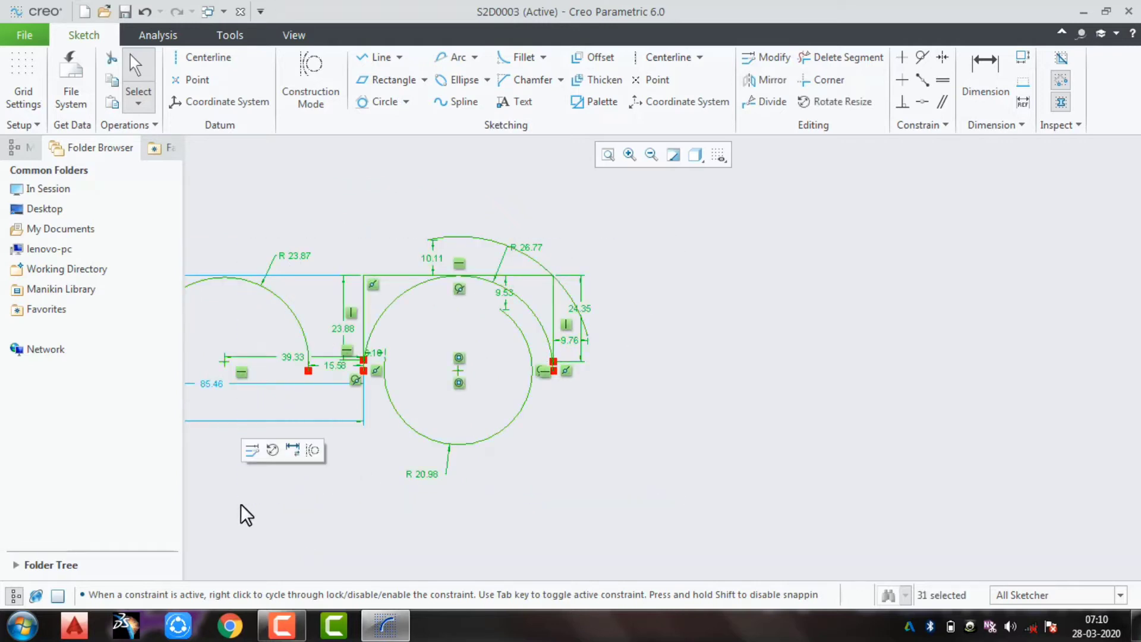
key(Delete)
key(ctrl+z)
key(ctrl+z)
key(ctrl+z)
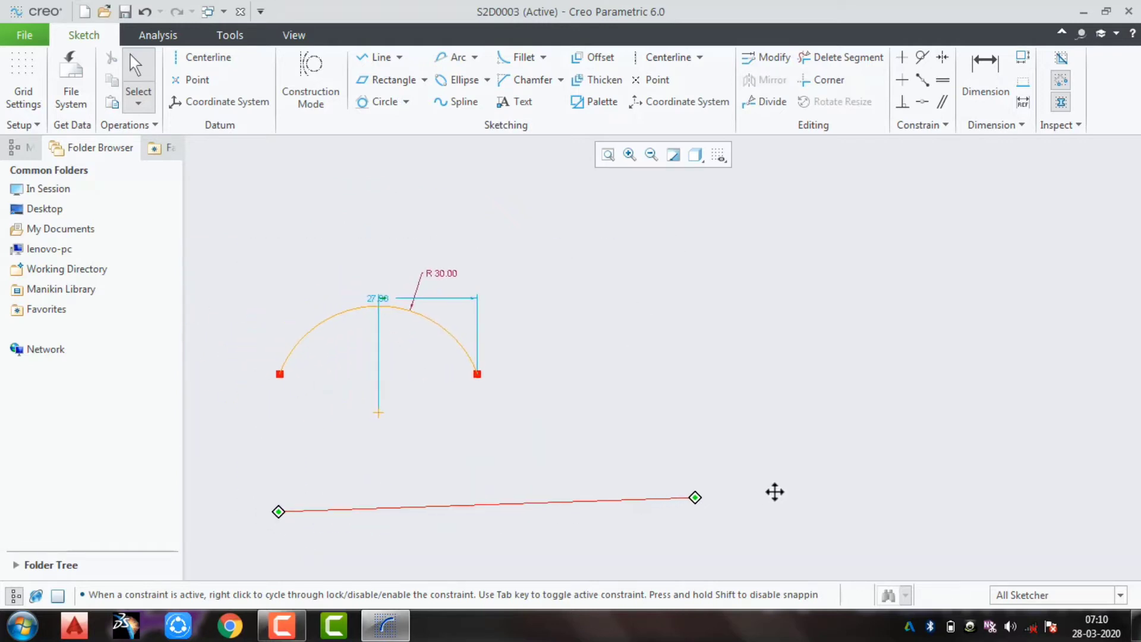
Delete the remaining arc and draw a Conic arc with level endpoints about 89 apart, bulging upward and leaning past the right endpoint.
drag(830, 227, 408, 476)
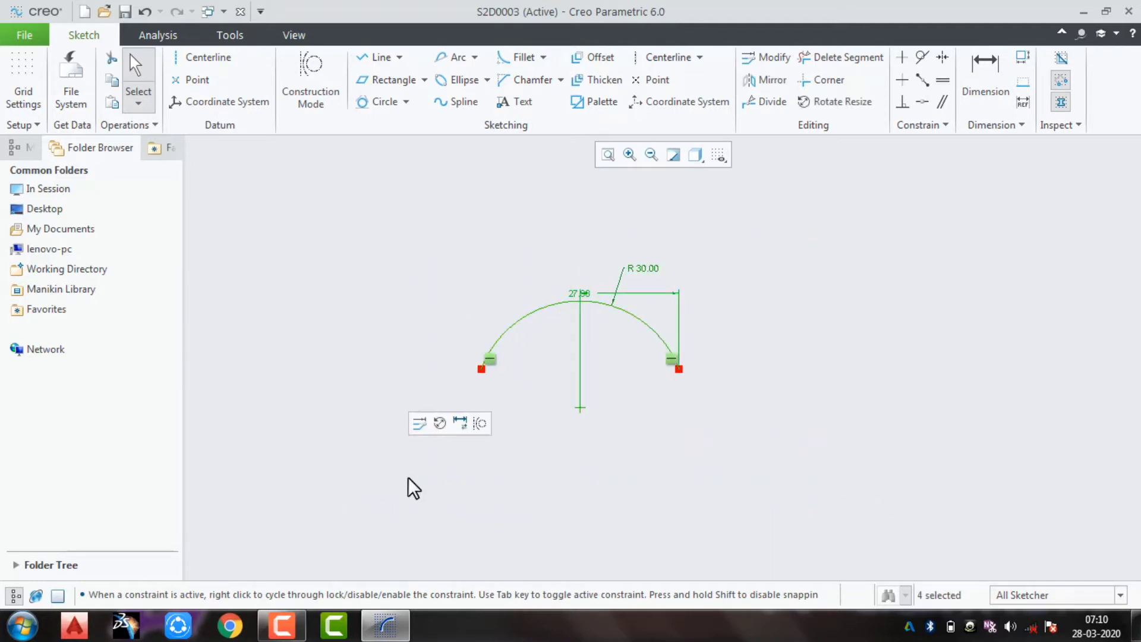
key(Delete)
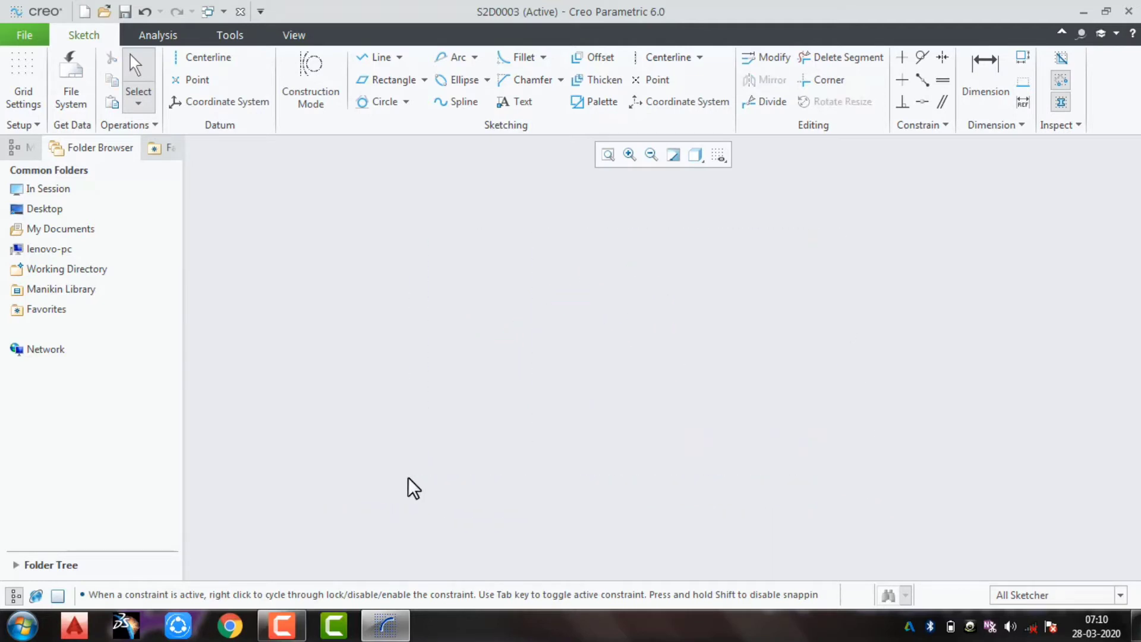
click(475, 57)
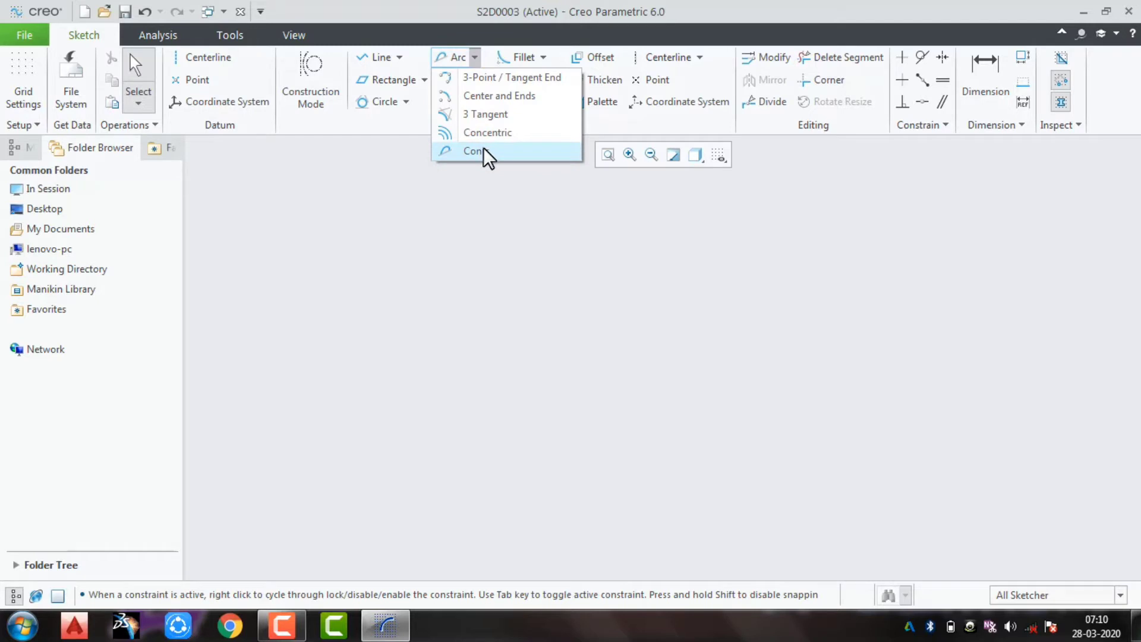
click(482, 150)
click(452, 378)
click(765, 378)
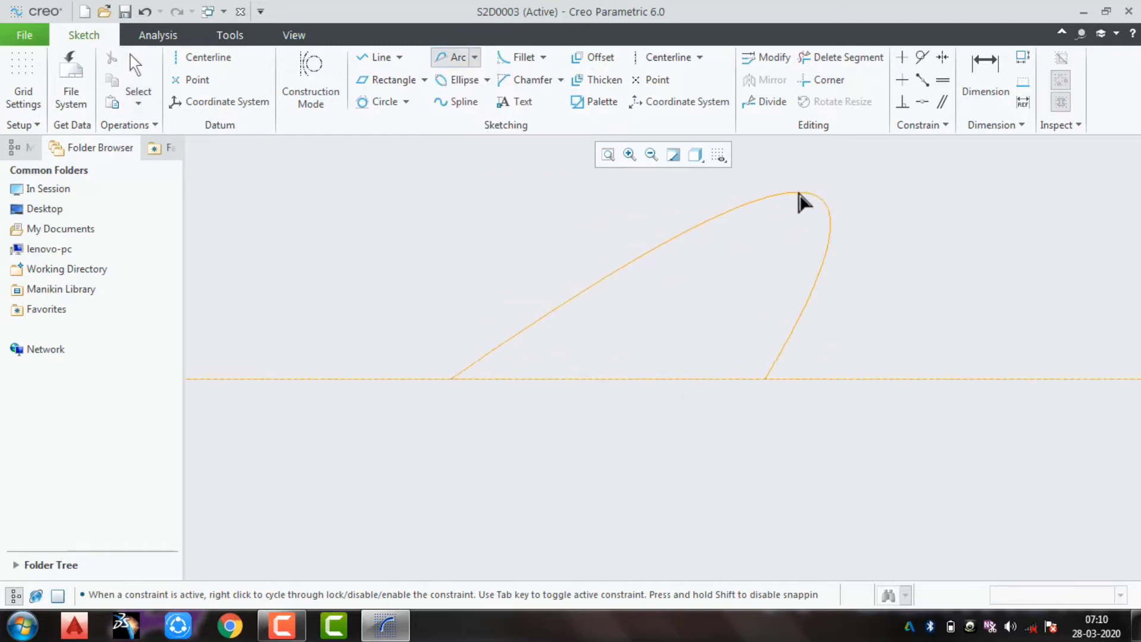
click(795, 191)
middle_click(594, 285)
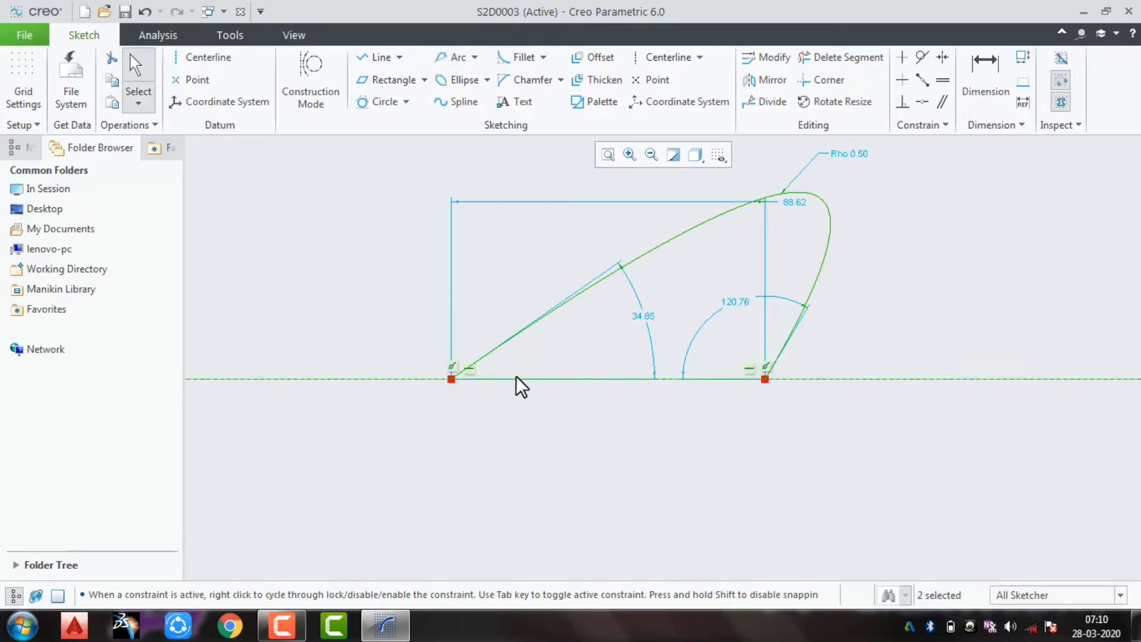
click(615, 319)
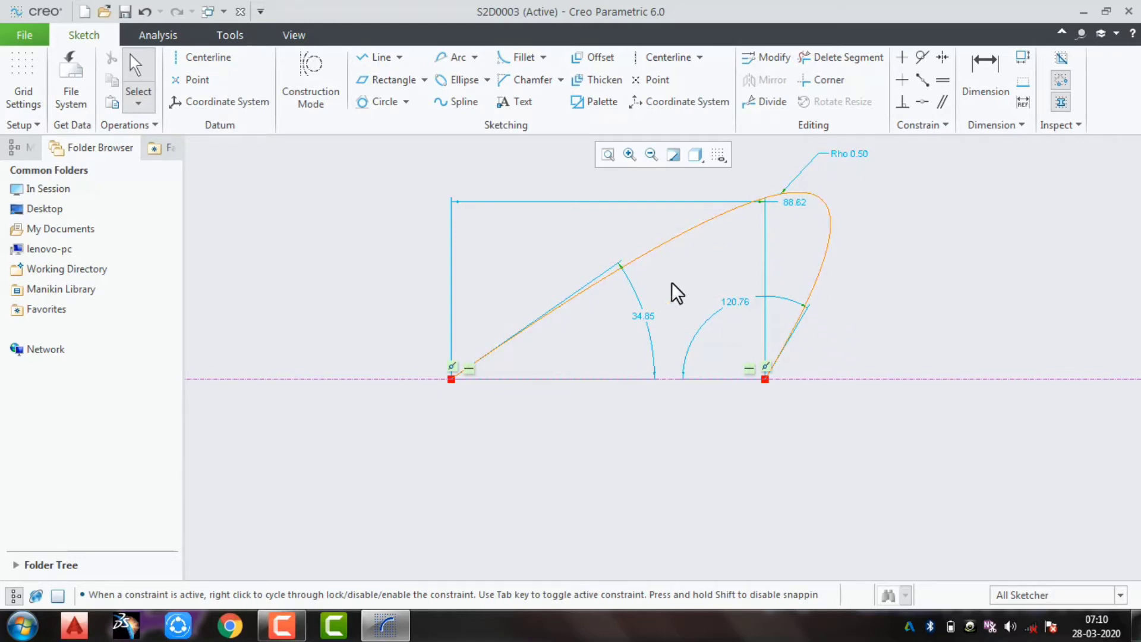
Delete all the conic arc geometry and draw an Axis Ends Ellipse with a horizontal major axis, about 127 wide and 53 high.
key(ctrl+a)
key(Delete)
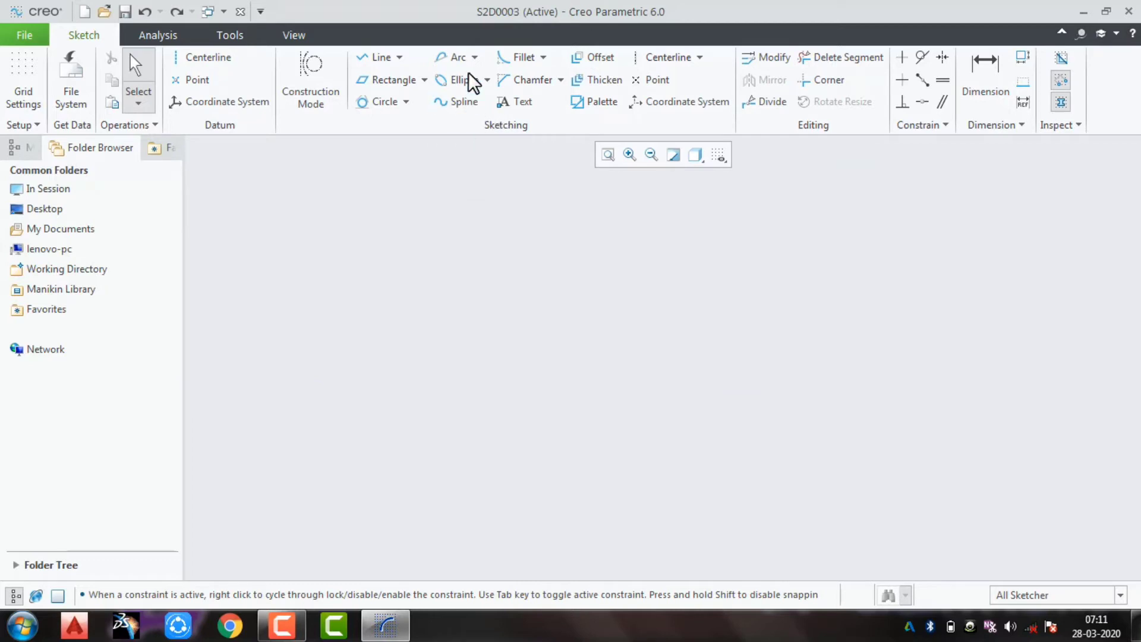
click(475, 57)
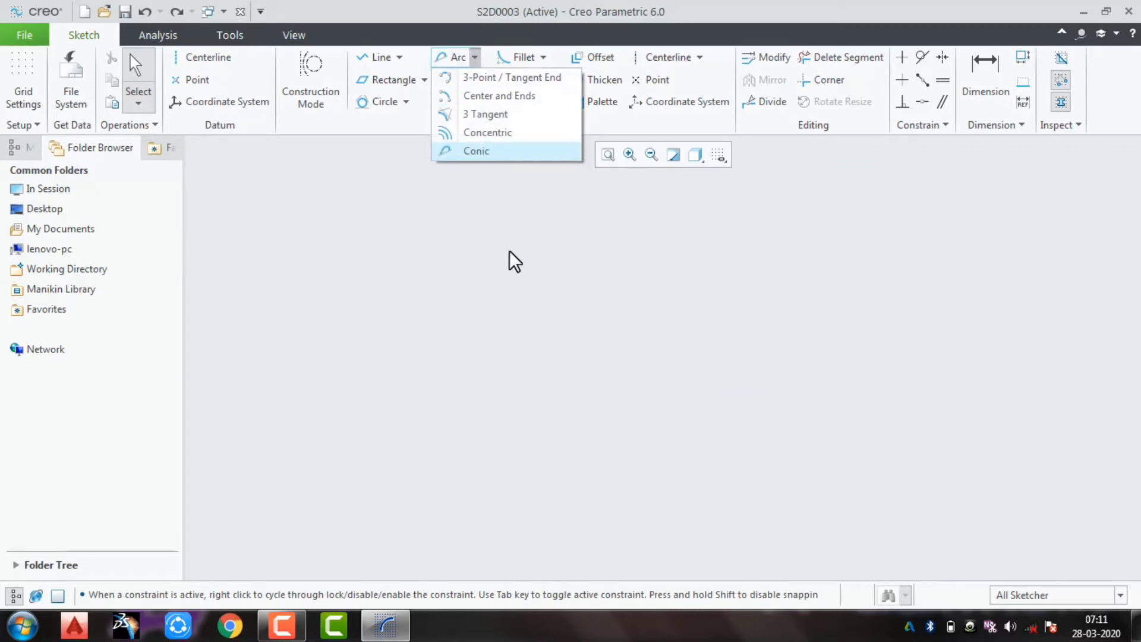
click(487, 81)
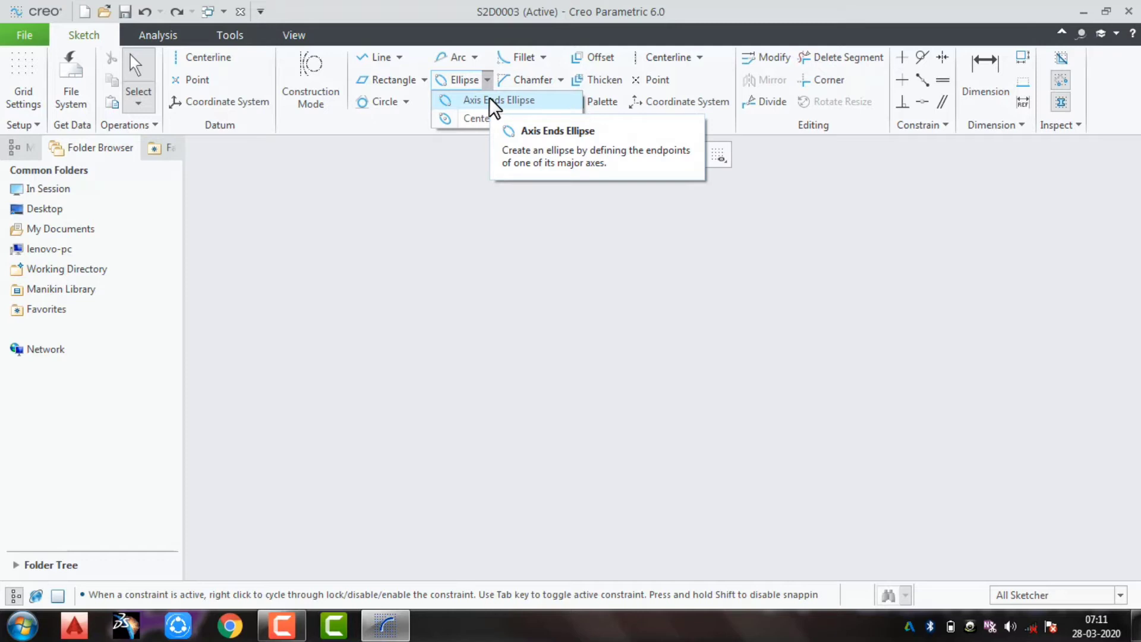
click(490, 100)
click(437, 346)
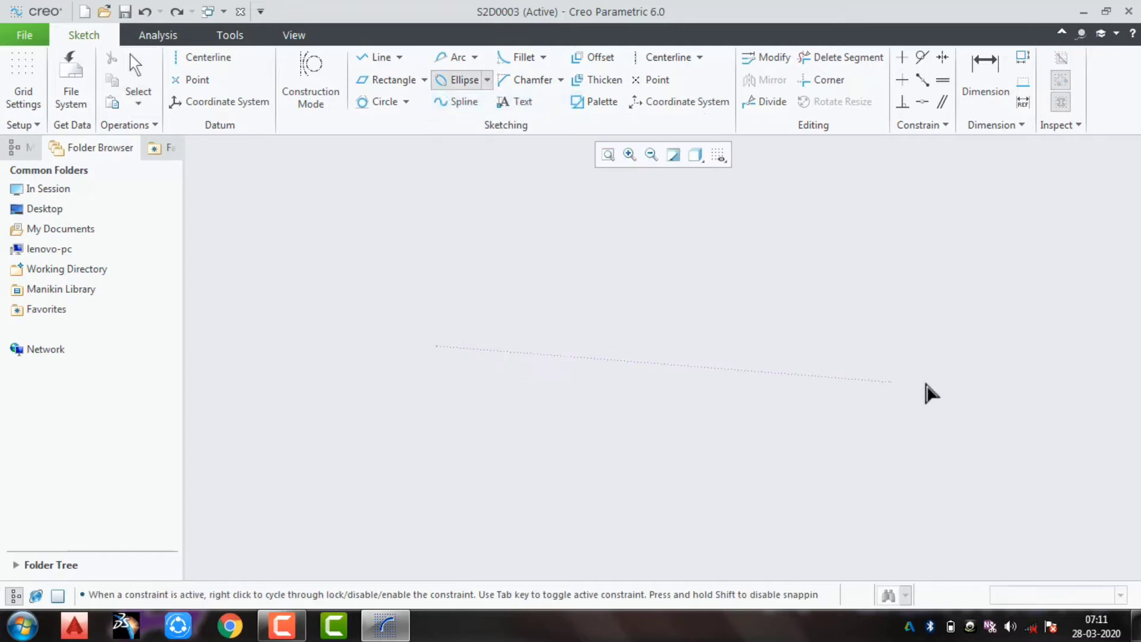
click(886, 346)
click(707, 250)
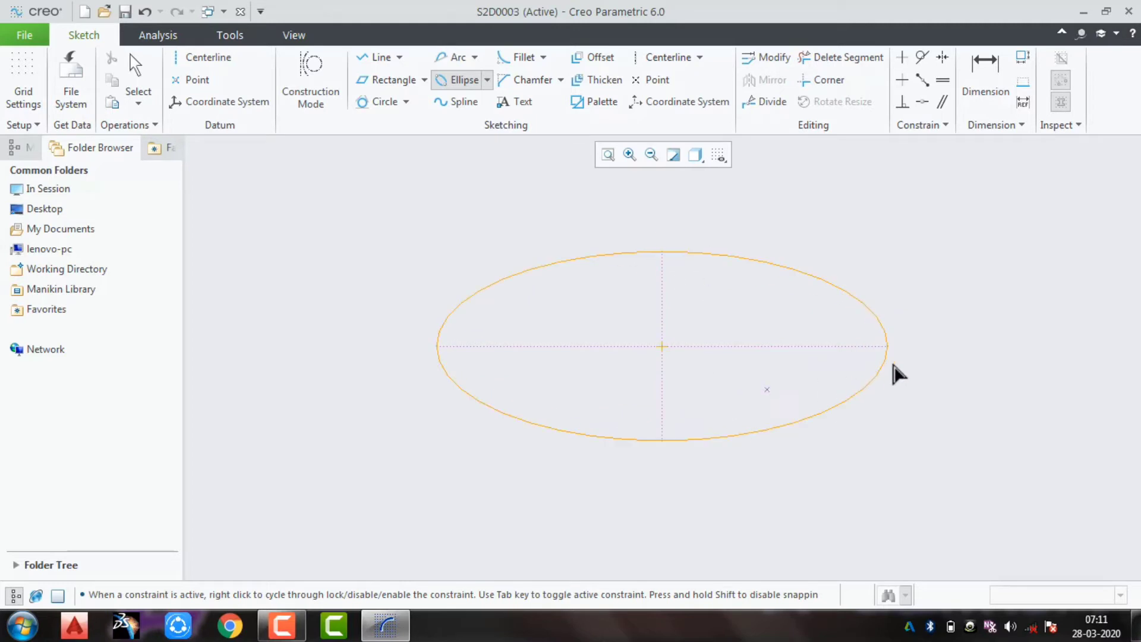
middle_click(921, 352)
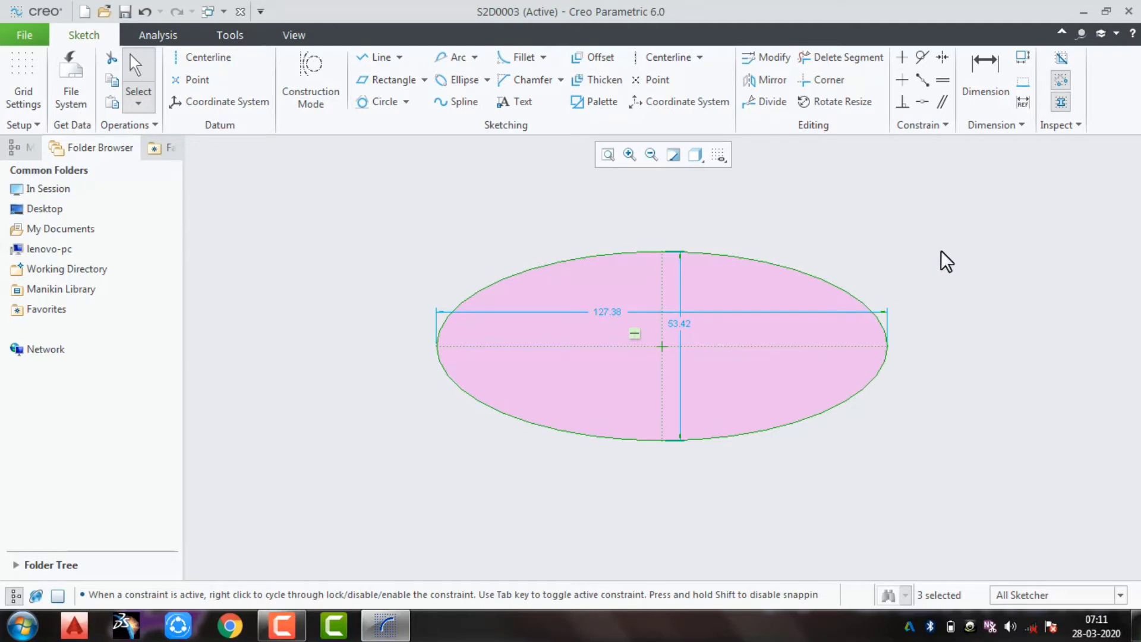
Delete the ellipse and draw a Center and Axis Ellipse with a nearly horizontal major axis, about 99 wide and 27 high.
key(Delete)
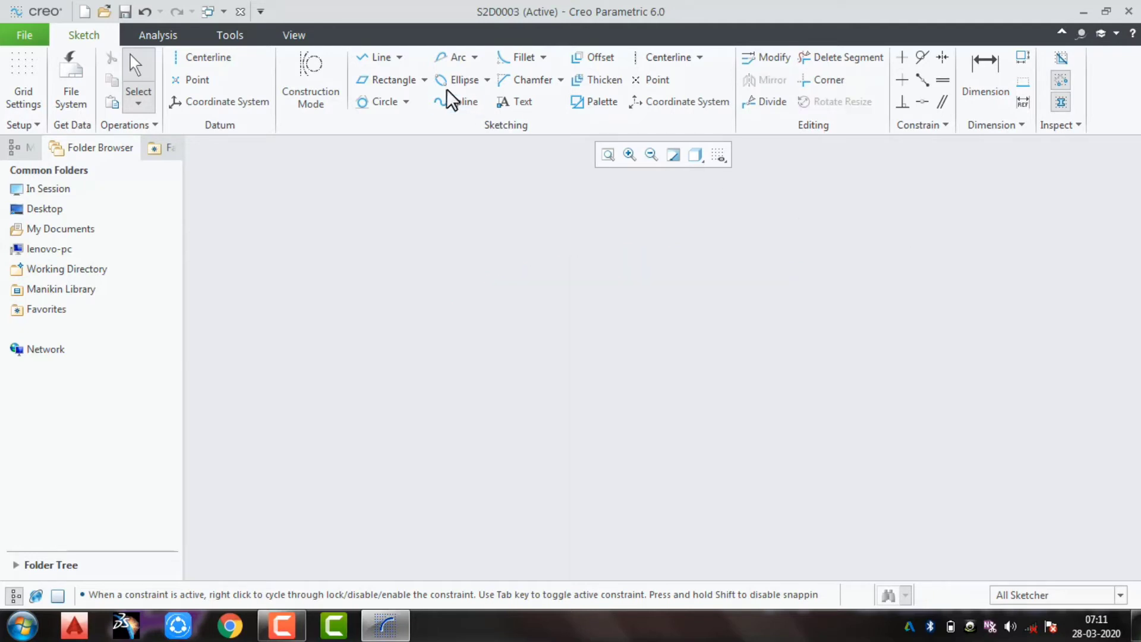
click(486, 80)
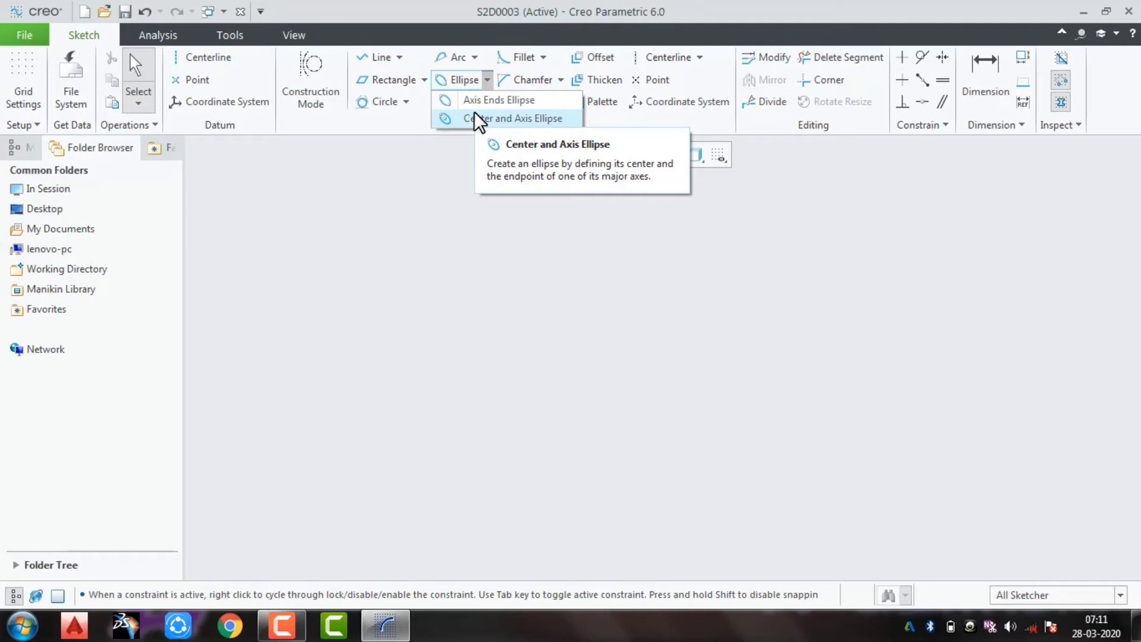
click(490, 122)
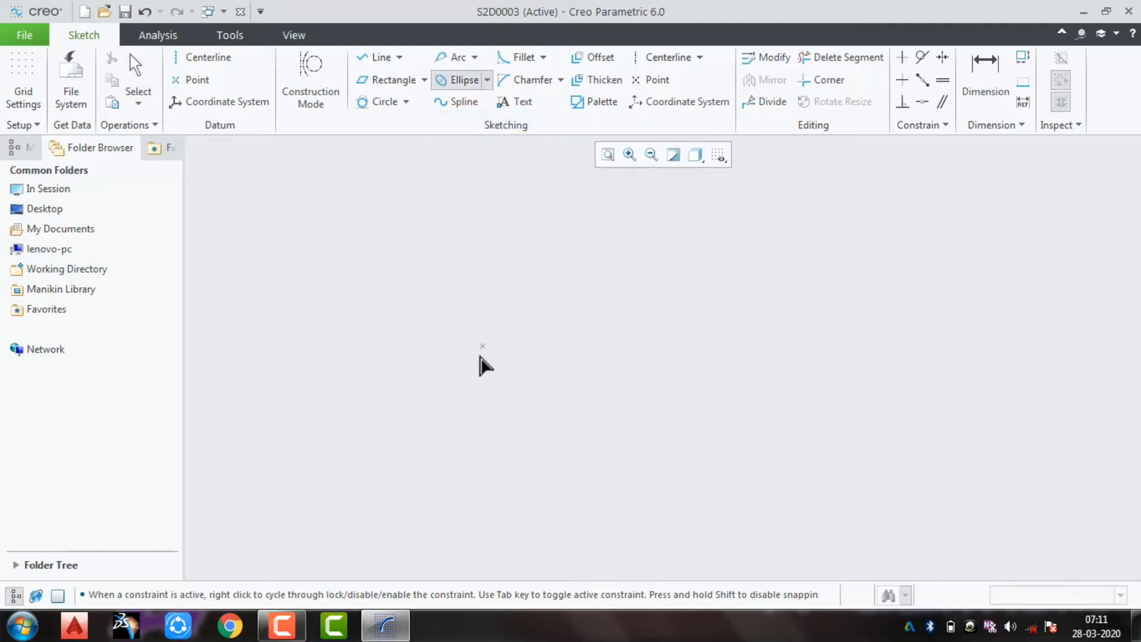
click(612, 341)
click(787, 344)
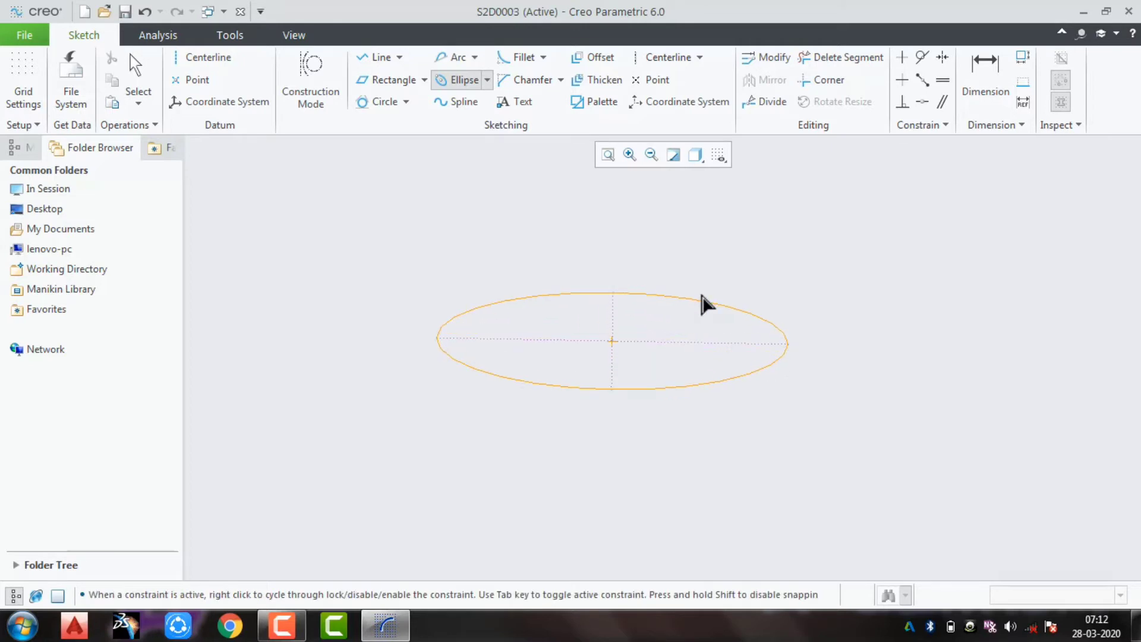
click(753, 263)
middle_click(753, 264)
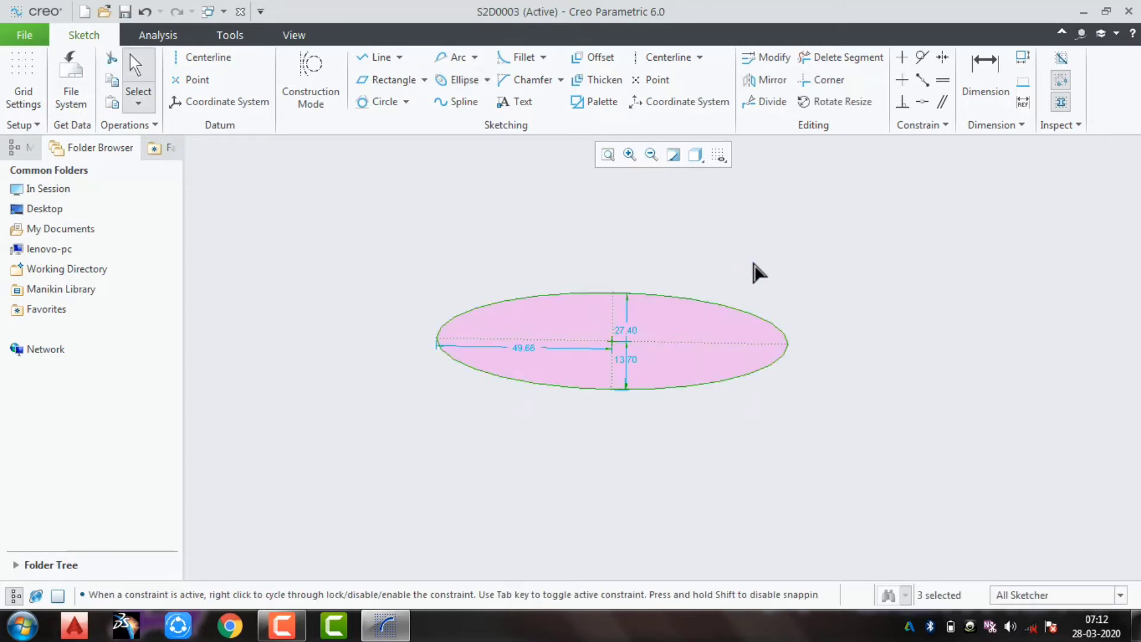
Delete the ellipse and draw a wavy open spline through six points alternating low and high.
key(Delete)
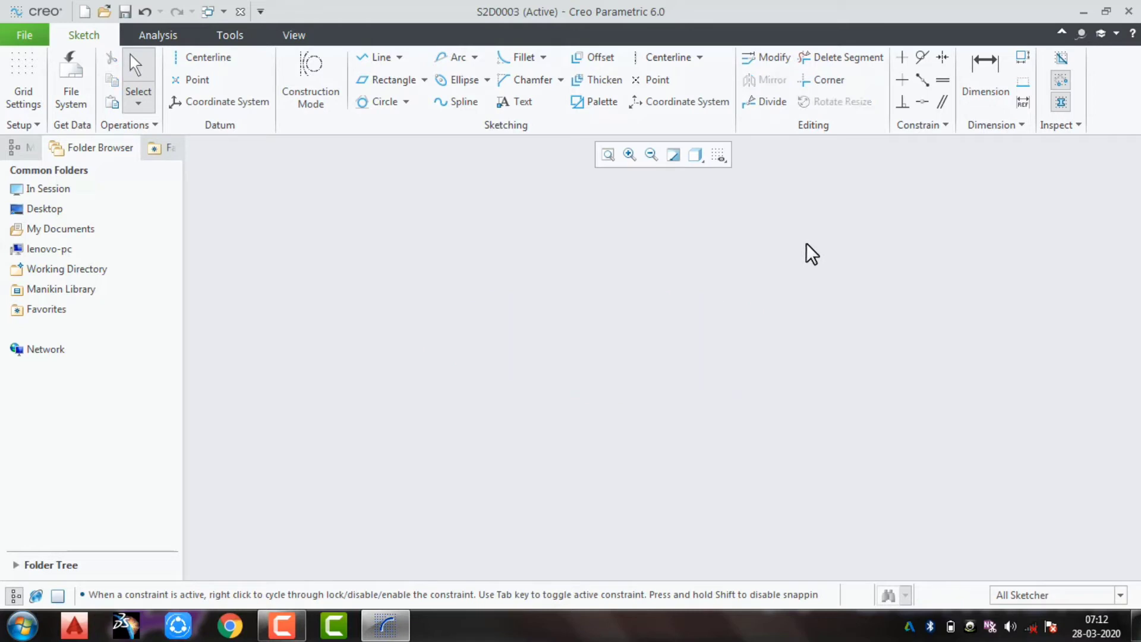
click(466, 102)
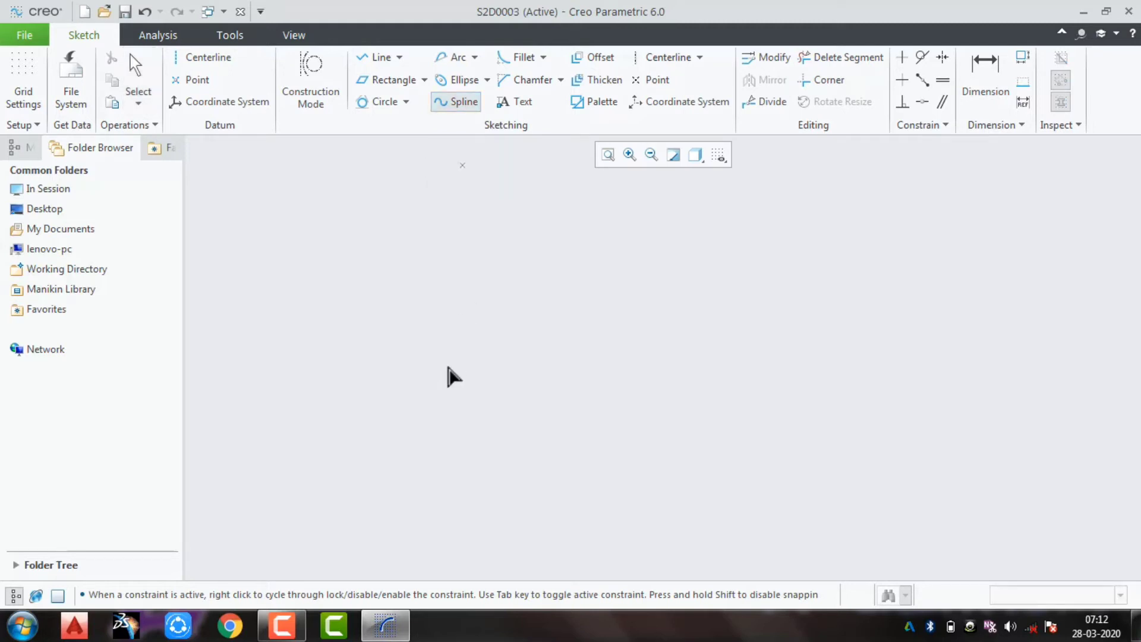
click(391, 414)
click(474, 276)
click(592, 389)
click(675, 277)
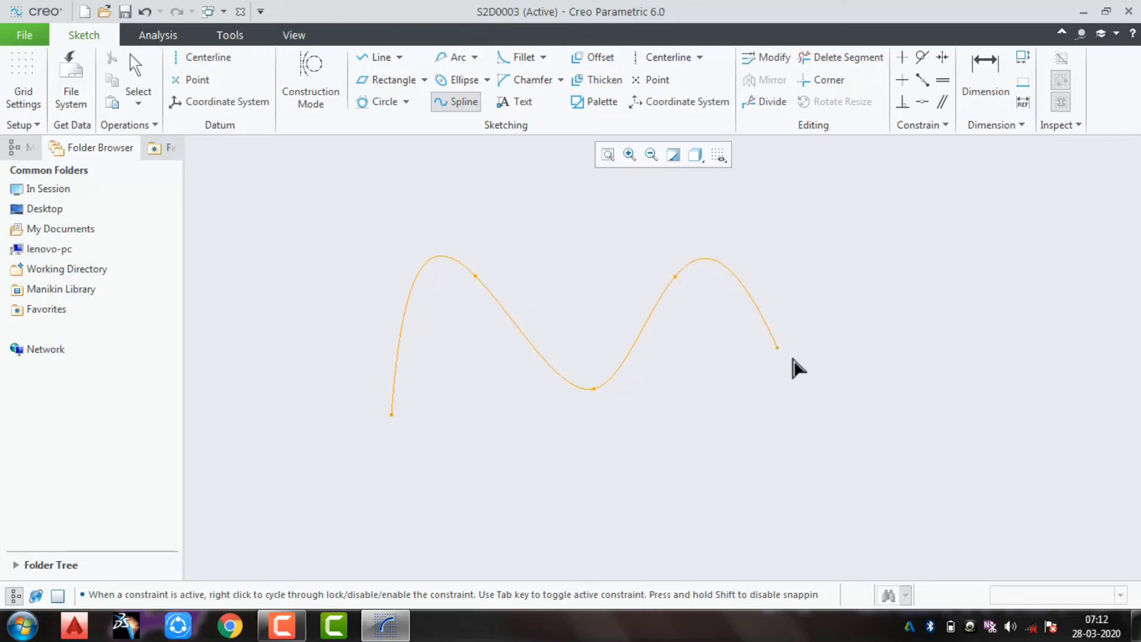
click(869, 262)
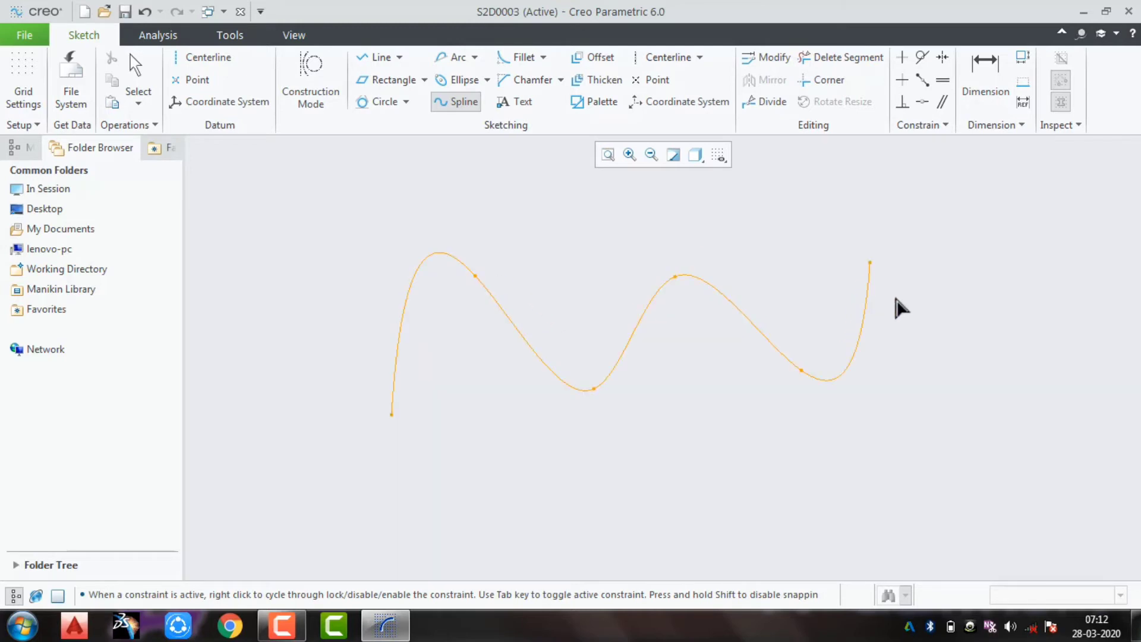
middle_click(946, 345)
middle_click(767, 416)
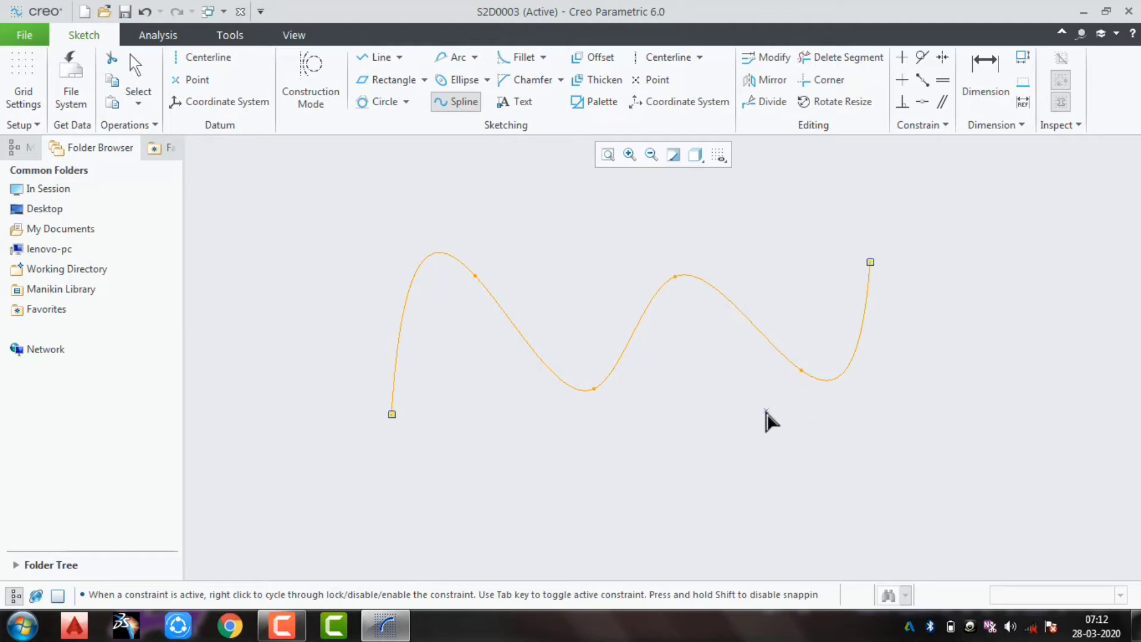
Reshape the spline by lowering its last interior point and stretching its upper end to about 166 wide by 51 high, and delete it.
drag(795, 378, 775, 406)
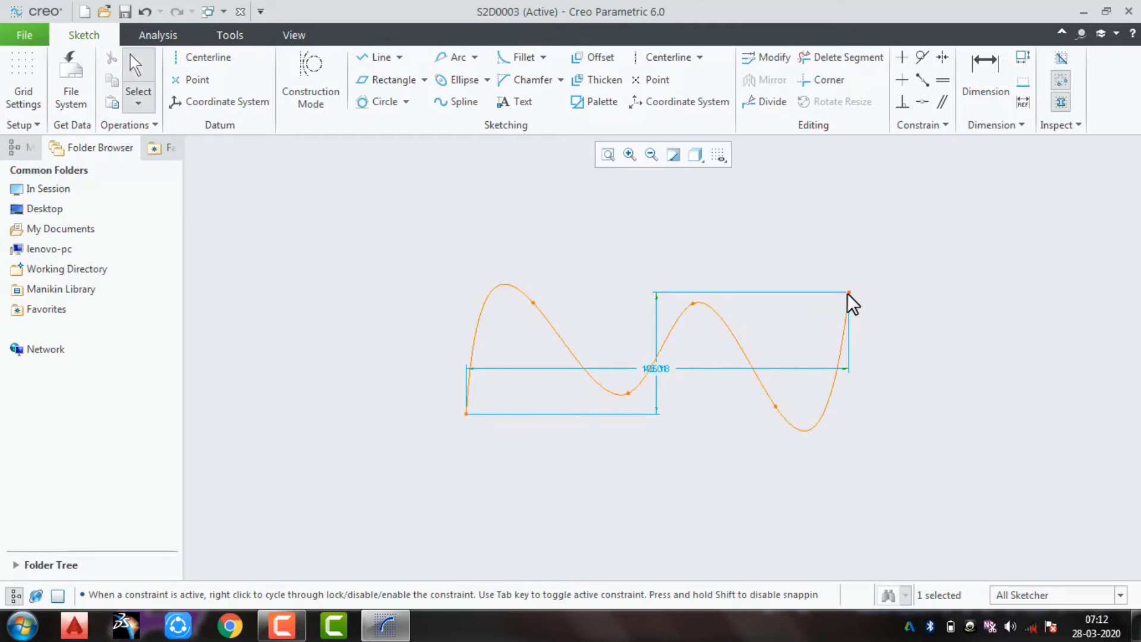
drag(849, 292, 936, 271)
drag(1001, 231, 363, 518)
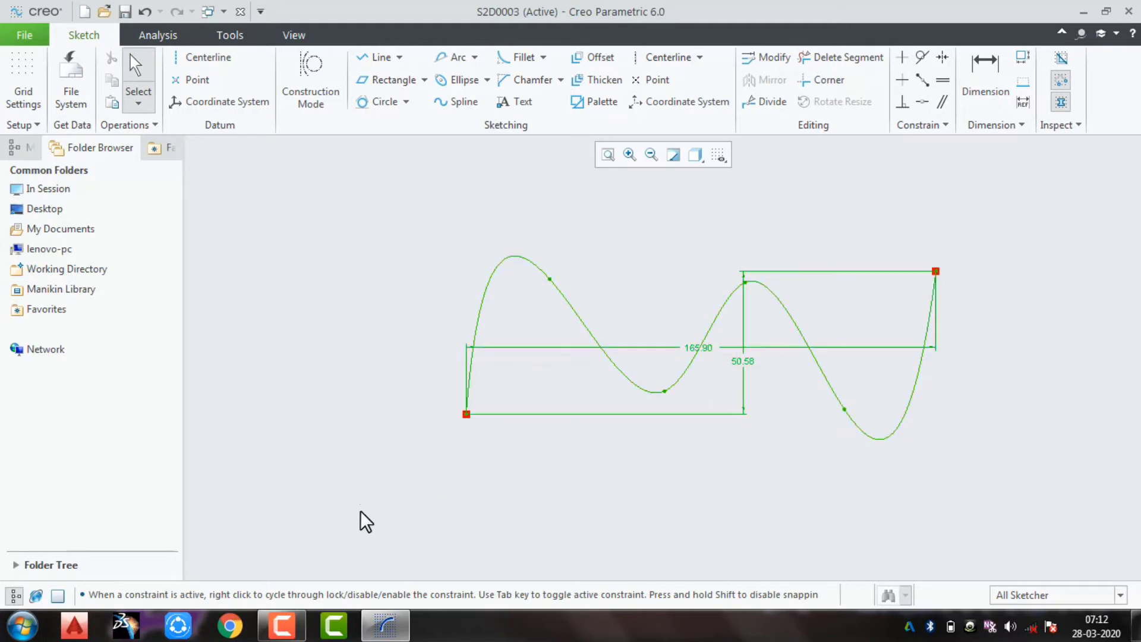
key(Delete)
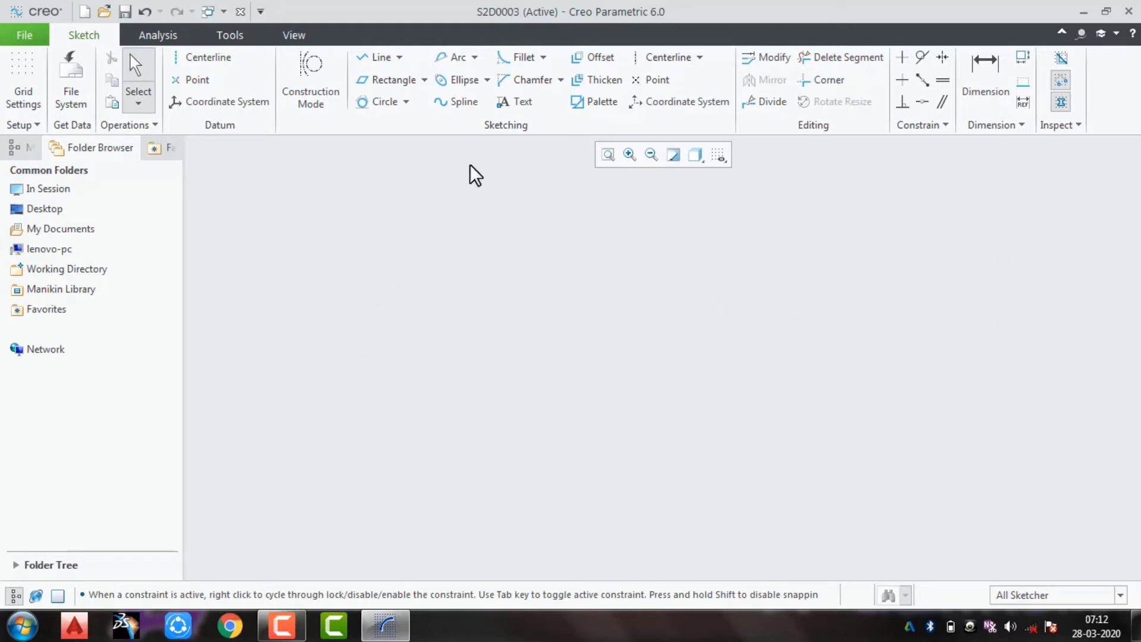
Draw a Corner Rectangle about 100 wide and 51 high in the empty sketch.
click(541, 55)
click(424, 81)
click(413, 100)
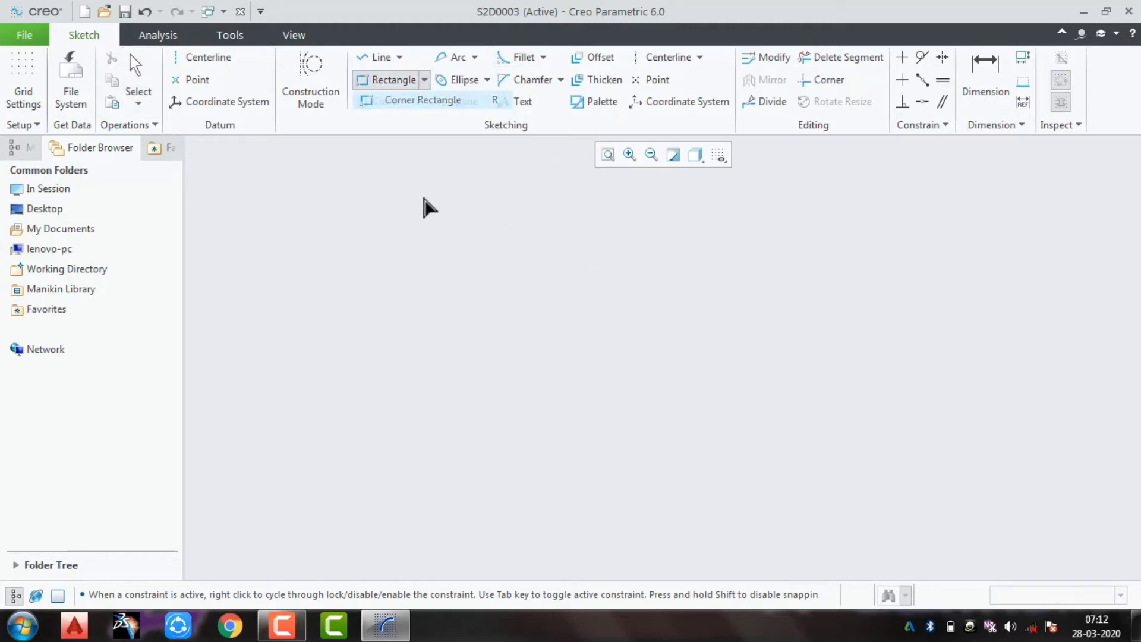
click(438, 251)
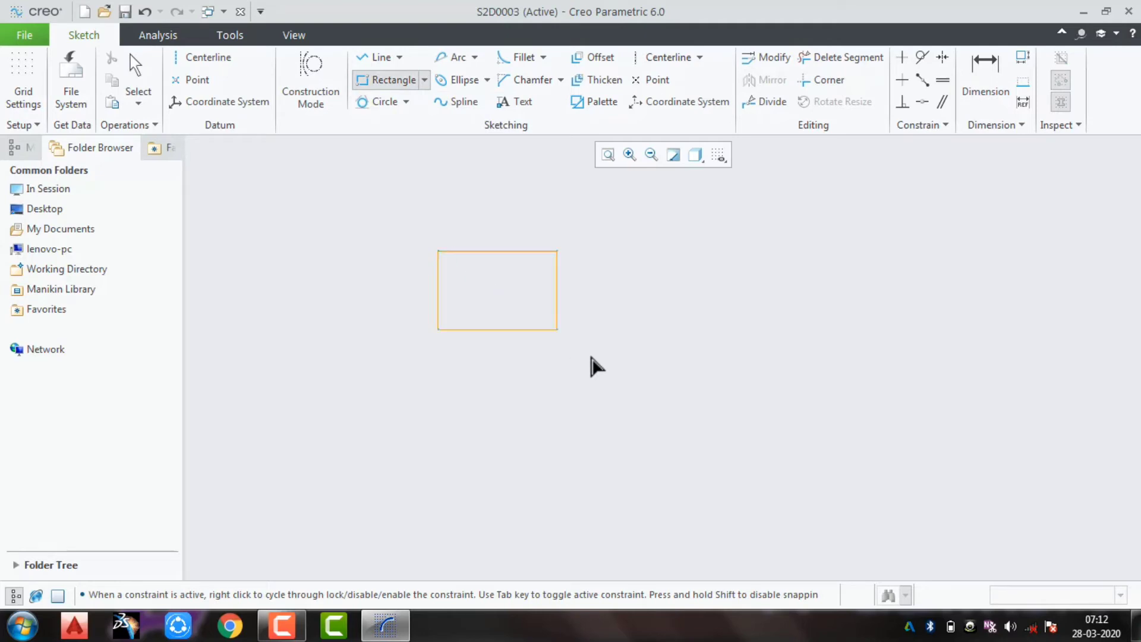
middle_click(810, 305)
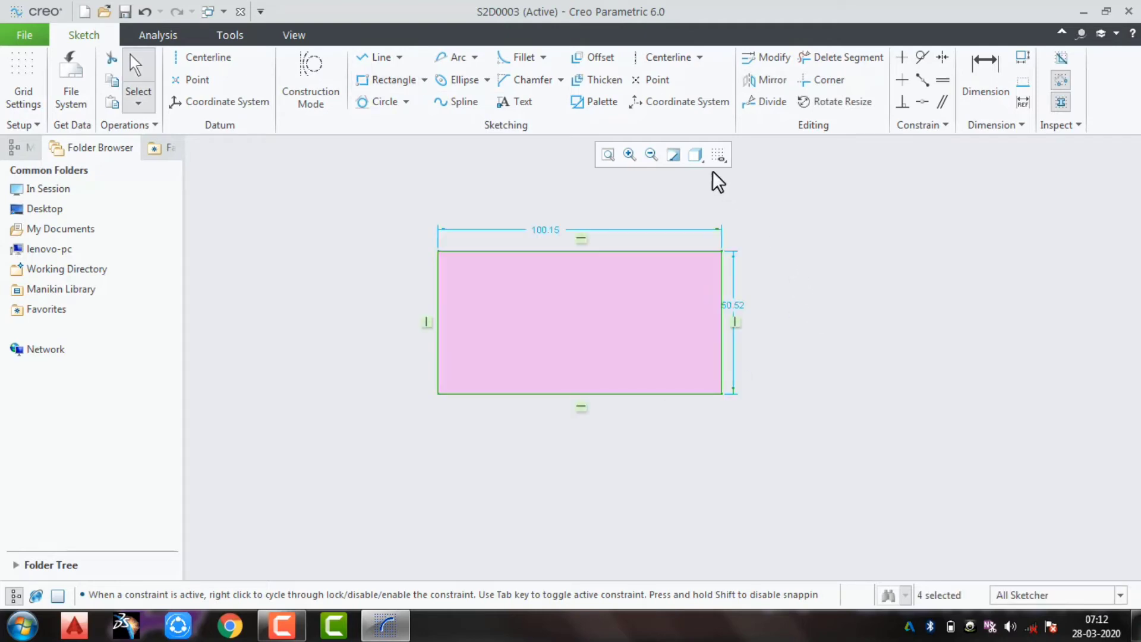
Add a Circular fillet of about radius 4.7 between the rectangle's left and top edges.
click(543, 57)
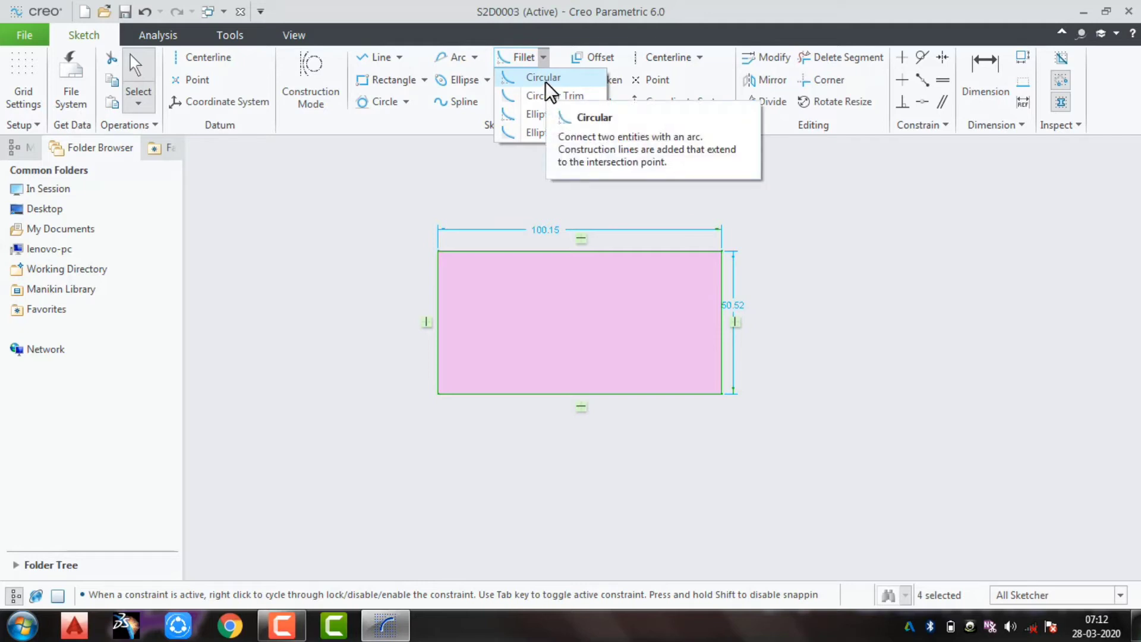
click(545, 82)
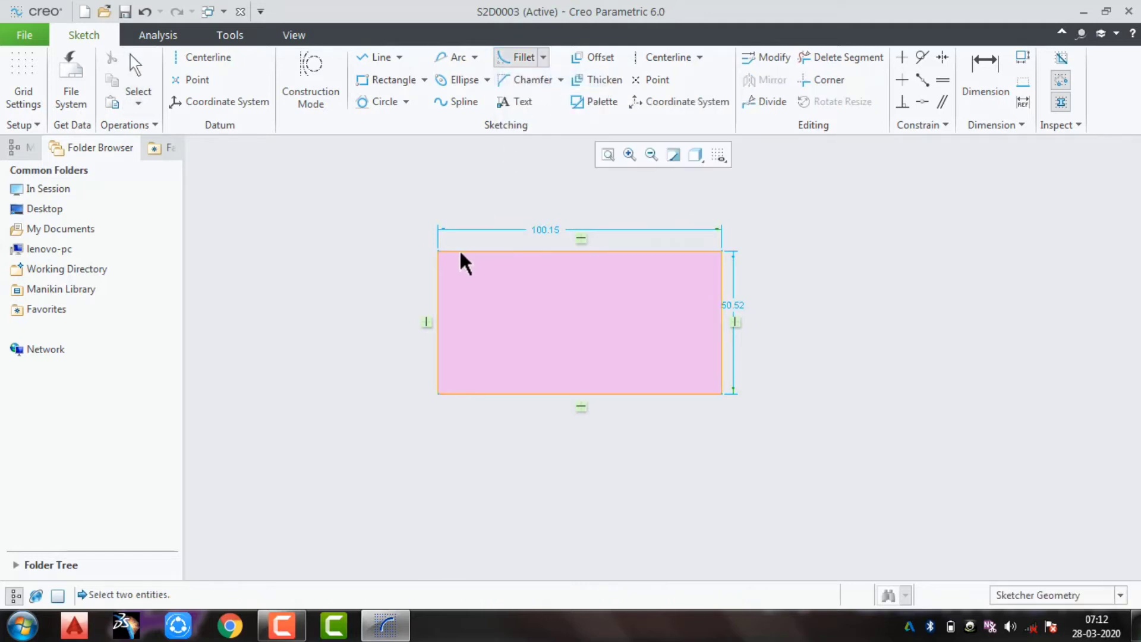
click(439, 278)
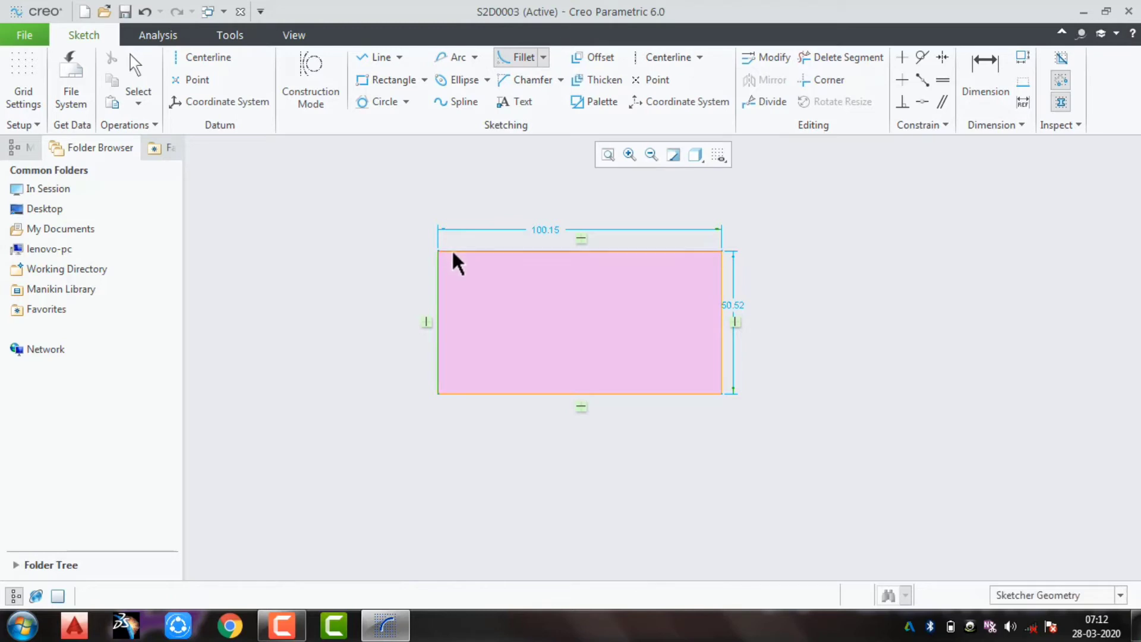
click(453, 252)
scroll(443, 262, down, 5)
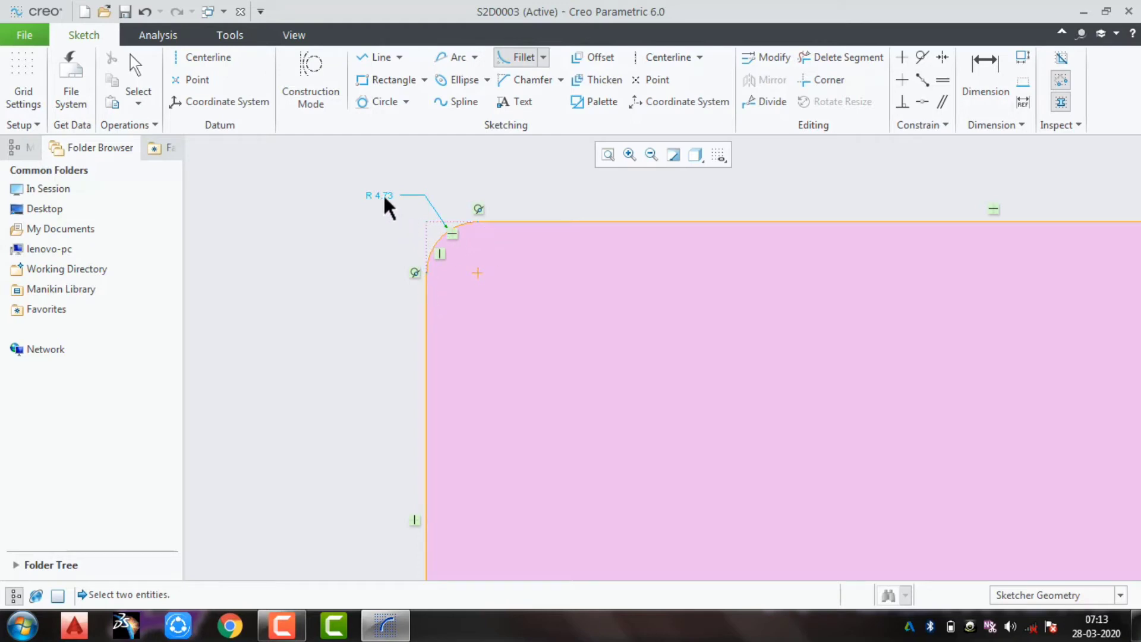
middle_click(386, 223)
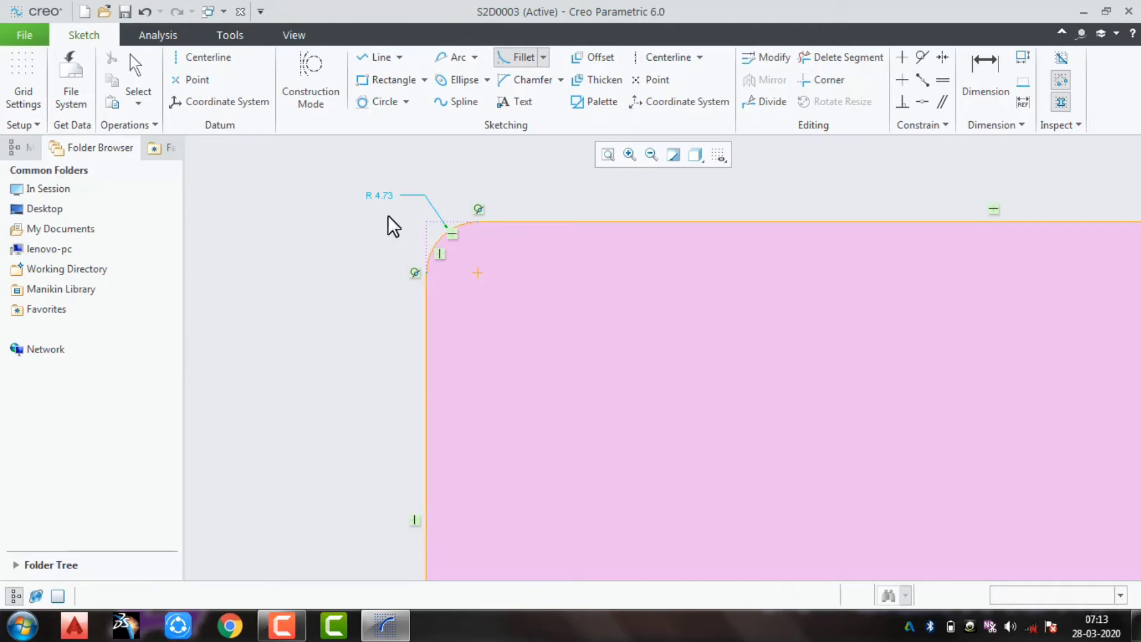
Set the radius of the fillet at the rectangle's upper-left corner to 5.
double_click(384, 198)
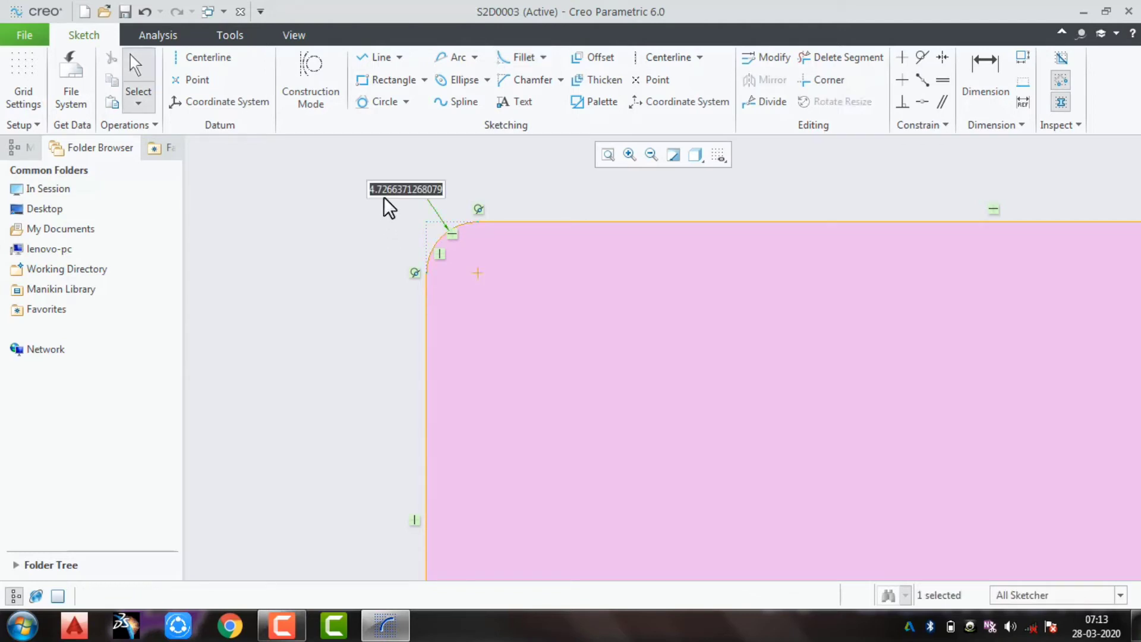
text(5)
key(Return)
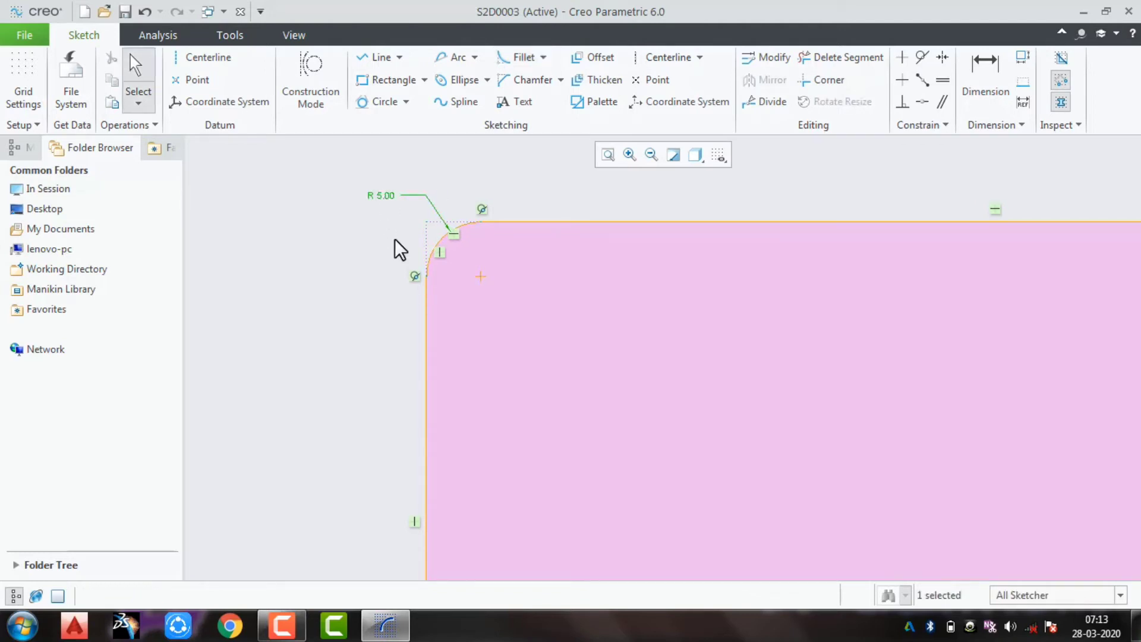
Add a Circular Trim fillet of about radius 3.8 between the rectangle's top and right edges.
scroll(563, 348, down, 4)
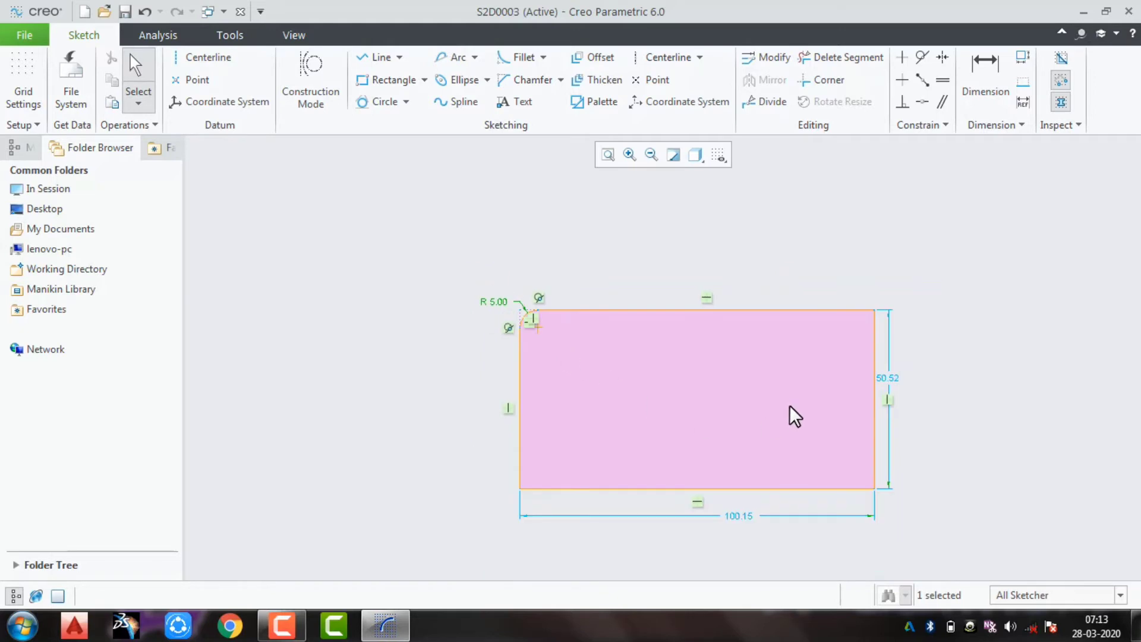
click(542, 55)
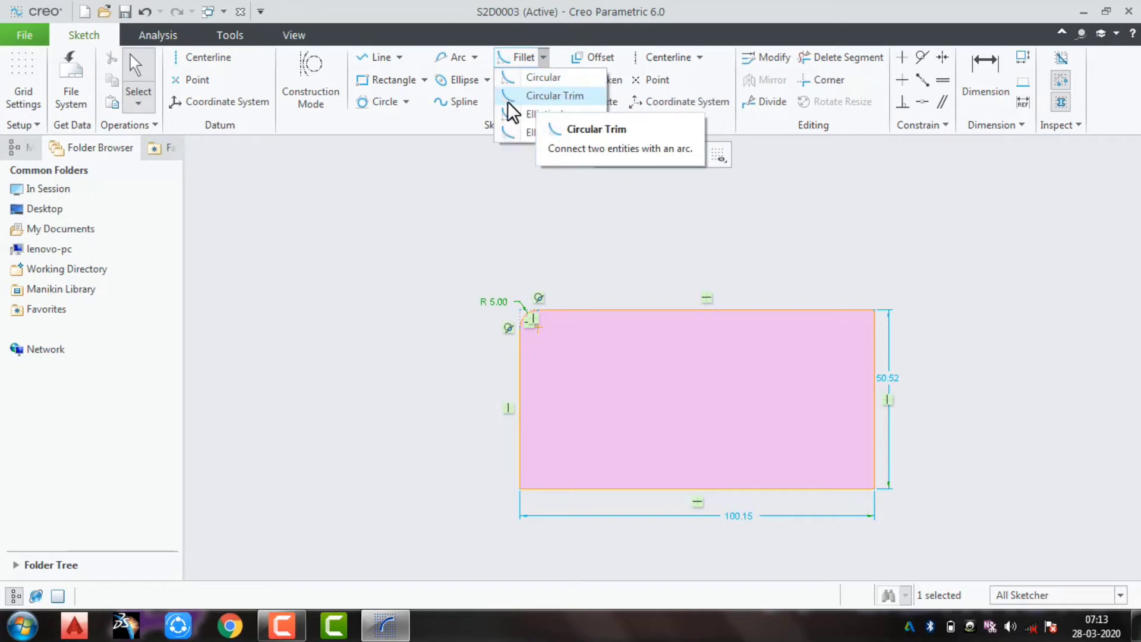
click(540, 96)
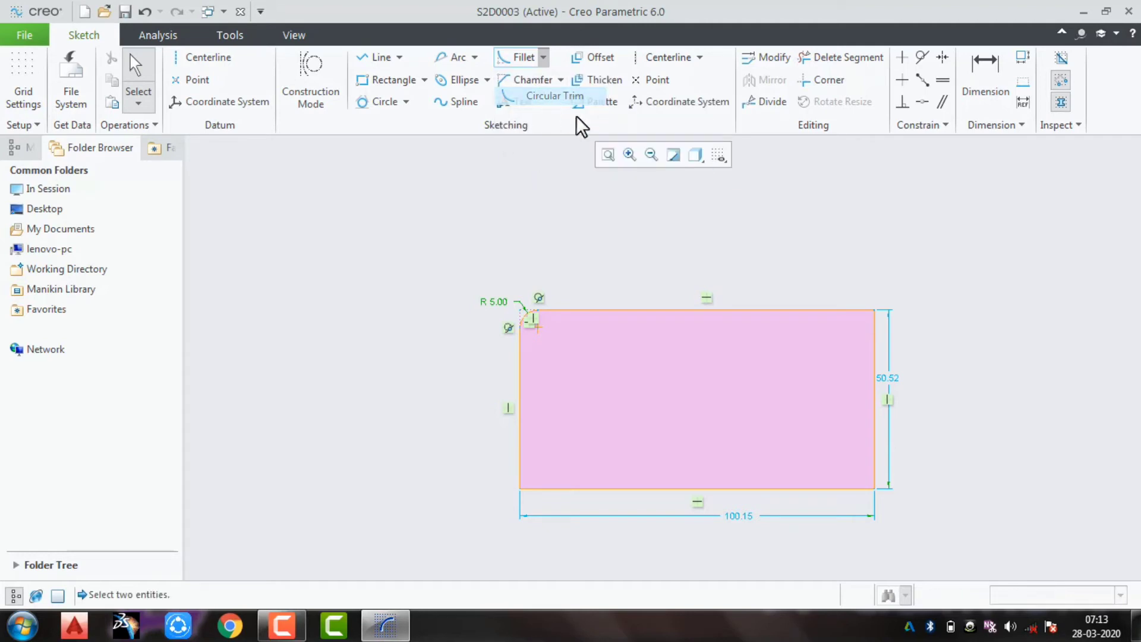
click(861, 313)
click(873, 321)
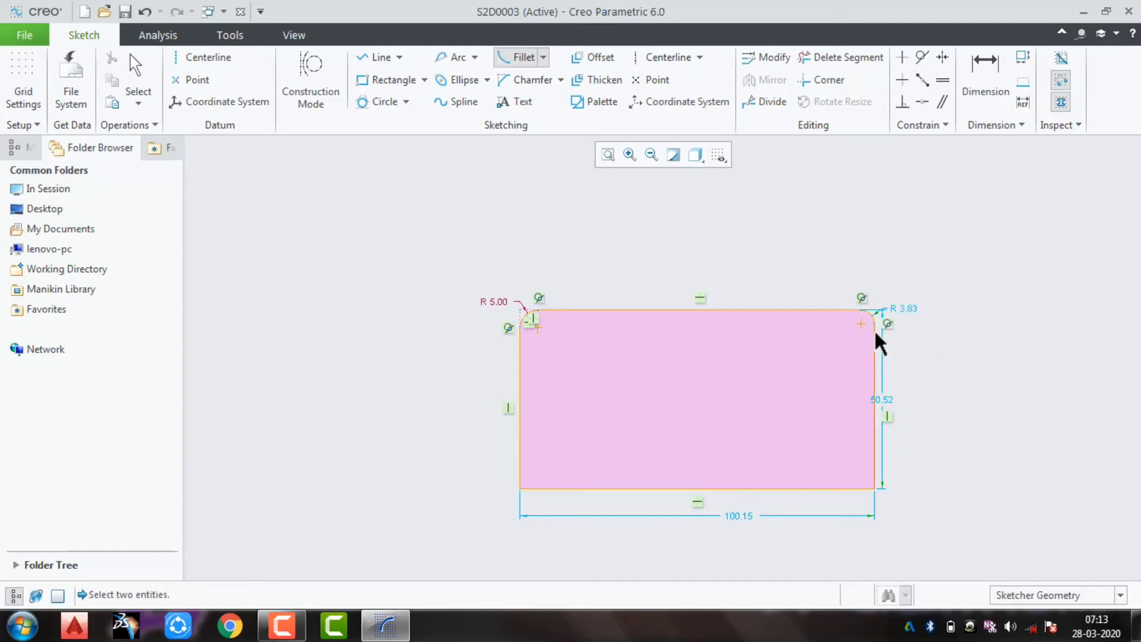
scroll(875, 327, up, 5)
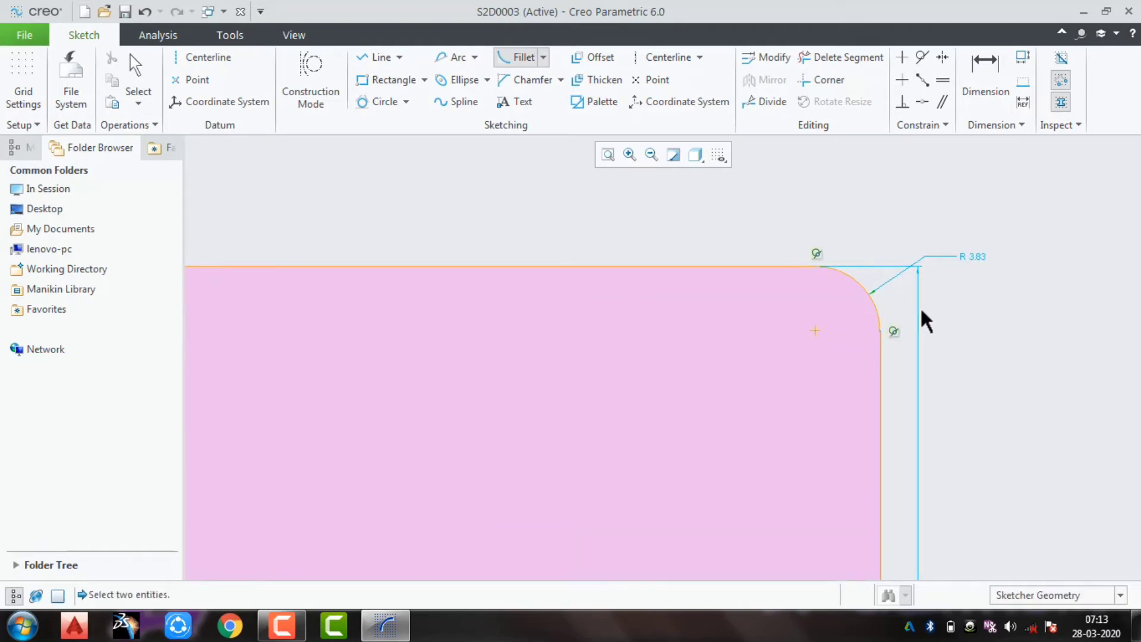
middle_click(981, 261)
Set the radius of the fillet at the rectangle's upper-right corner to 5.
click(975, 257)
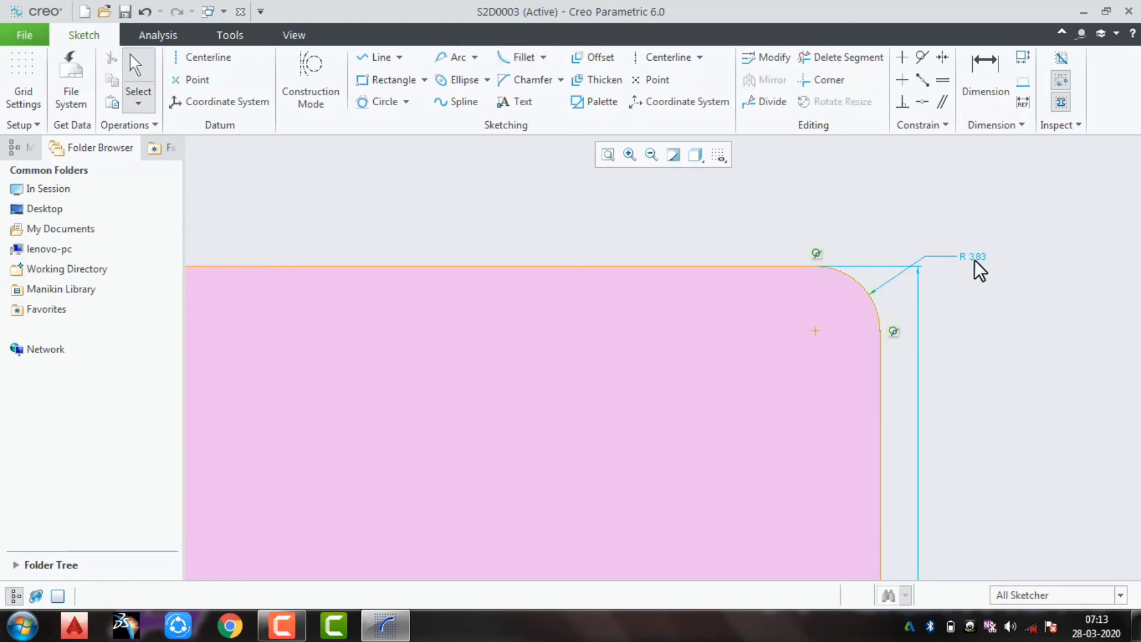
double_click(974, 255)
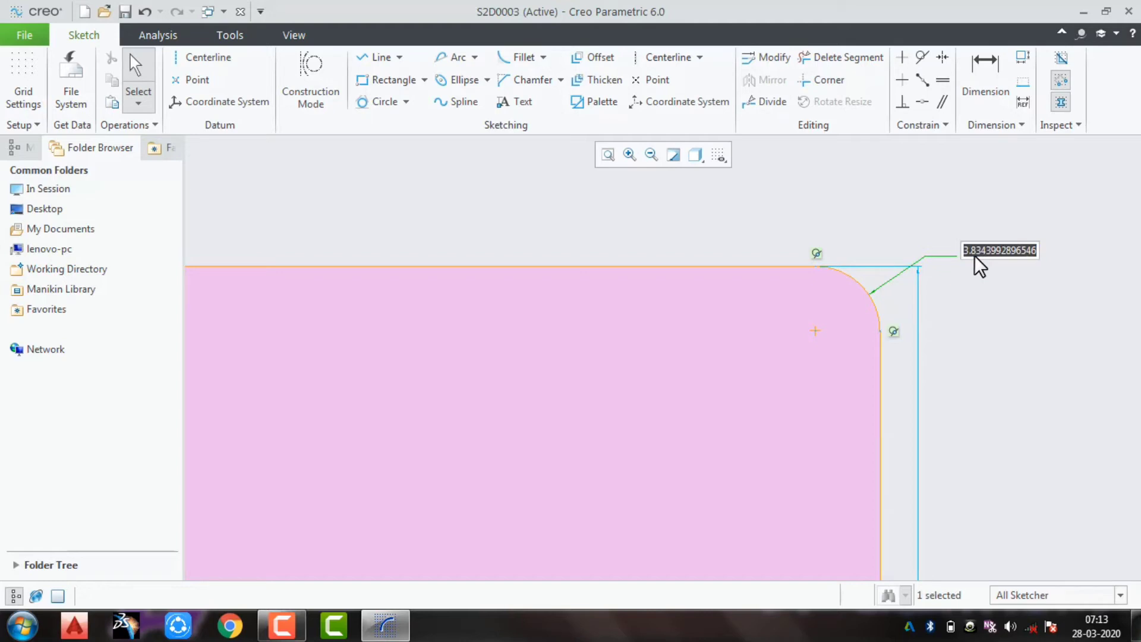
text(5)
key(Return)
Add an Elliptical fillet about 4.3 wide and 3 high between the rectangle's bottom and right edges.
scroll(543, 320, down, 2)
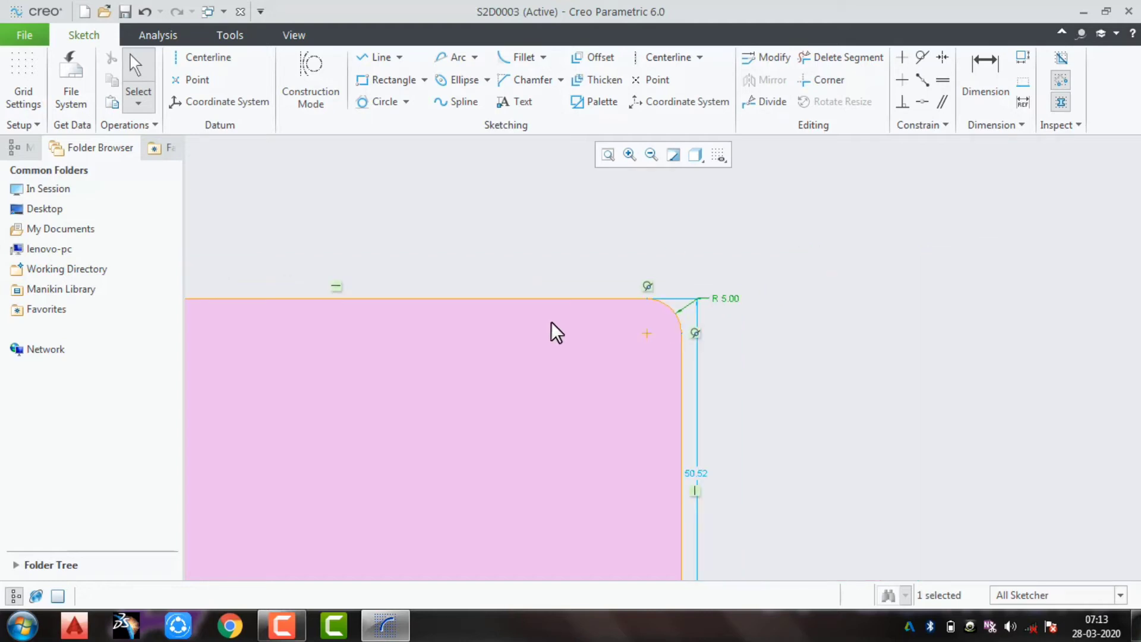
scroll(550, 322, down, 3)
scroll(415, 512, up, 2)
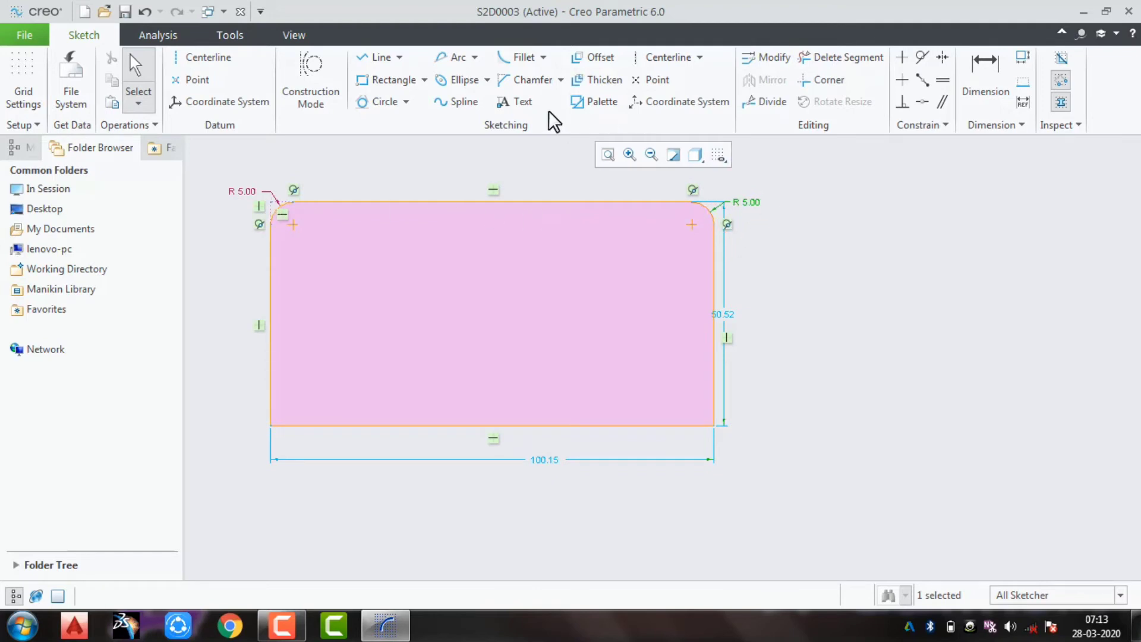
click(546, 54)
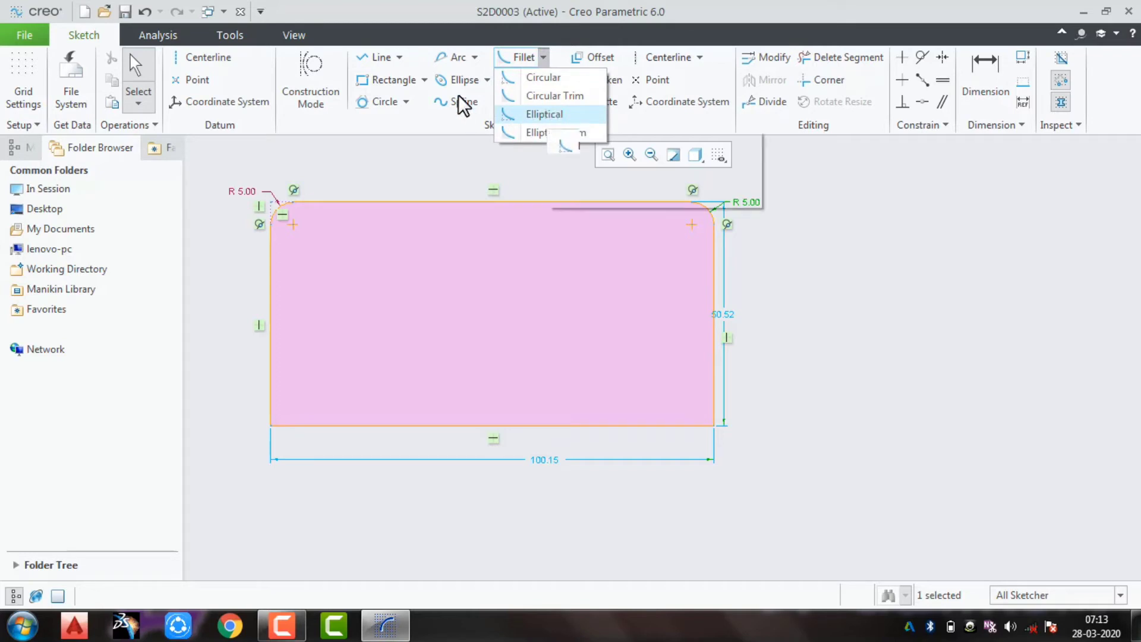
click(547, 113)
scroll(693, 421, up, 2)
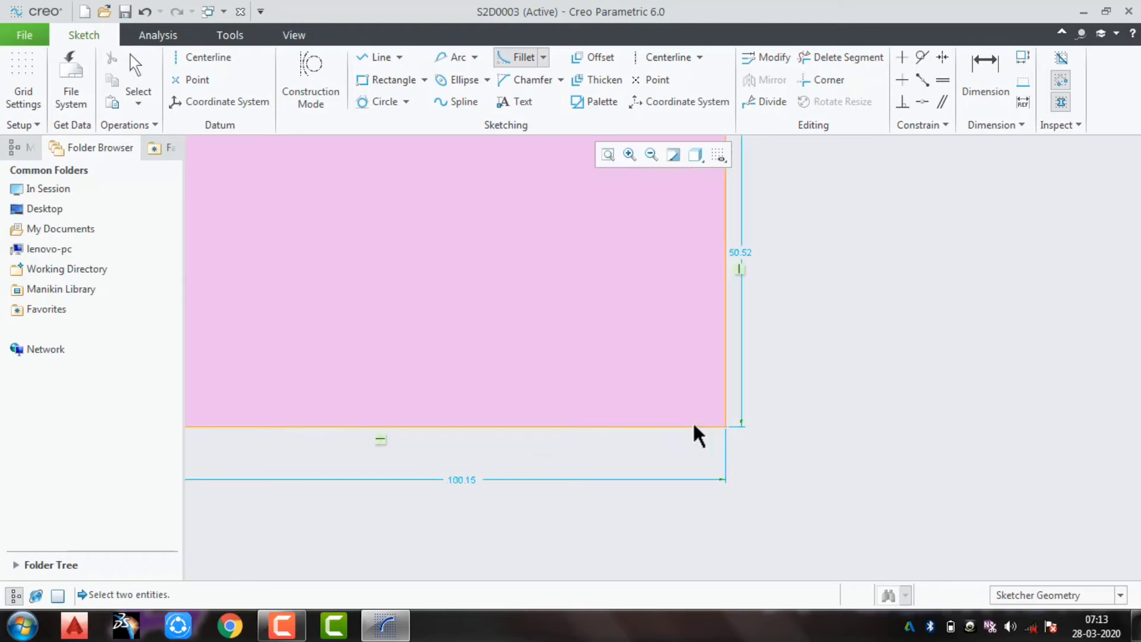
click(697, 426)
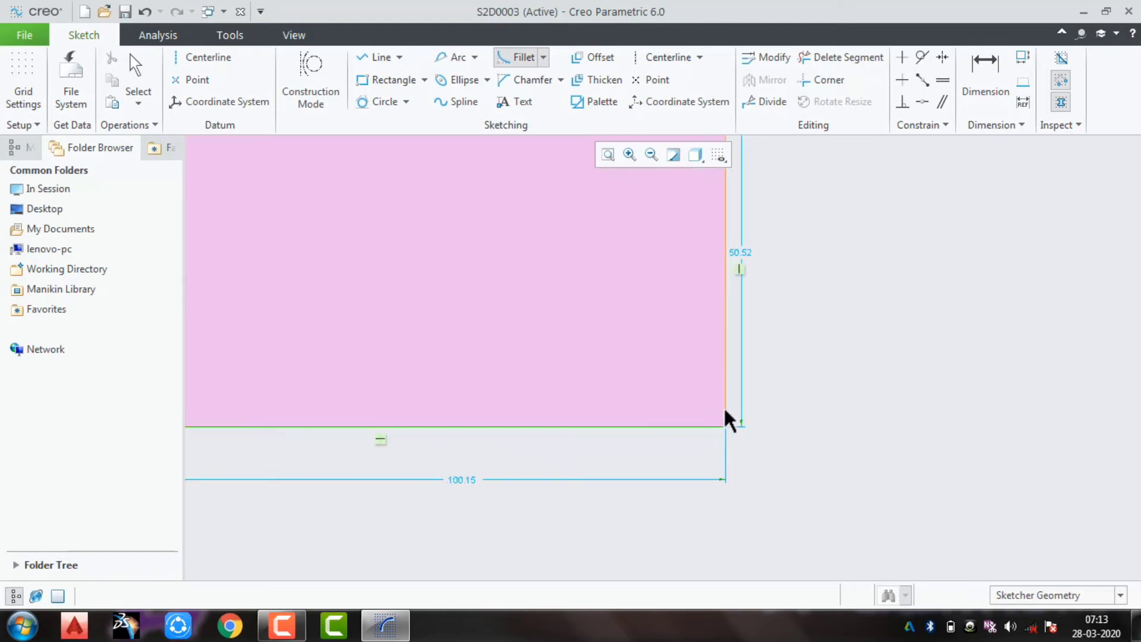
click(727, 407)
scroll(719, 432, up, 2)
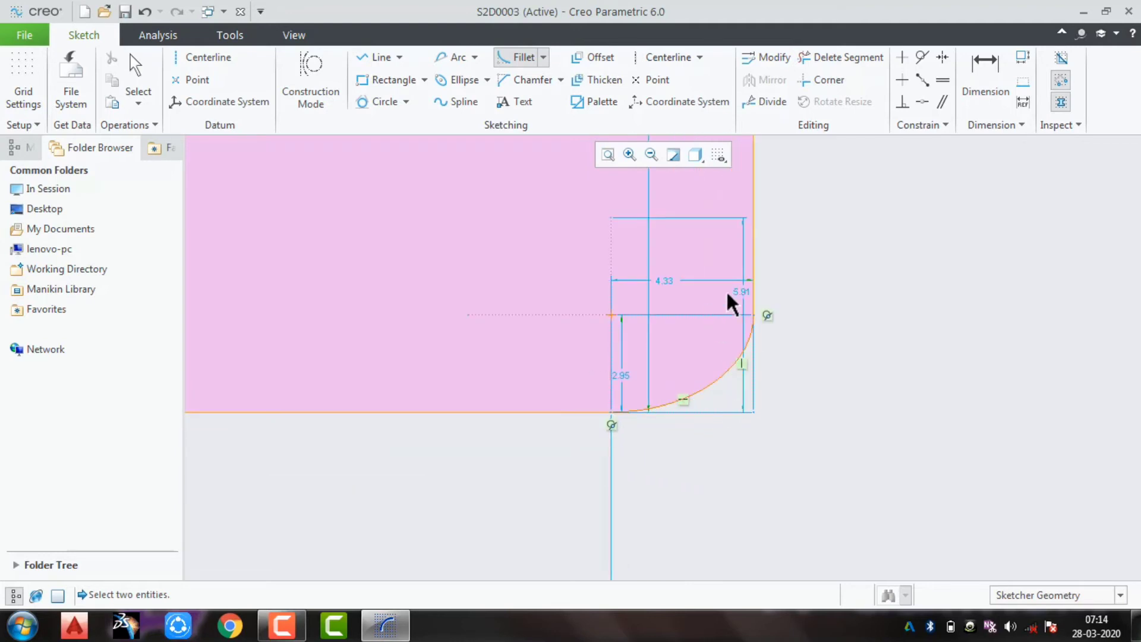
Move the elliptical fillet's width and height dimensions outside the rectangle's lower-right corner.
middle_click(746, 288)
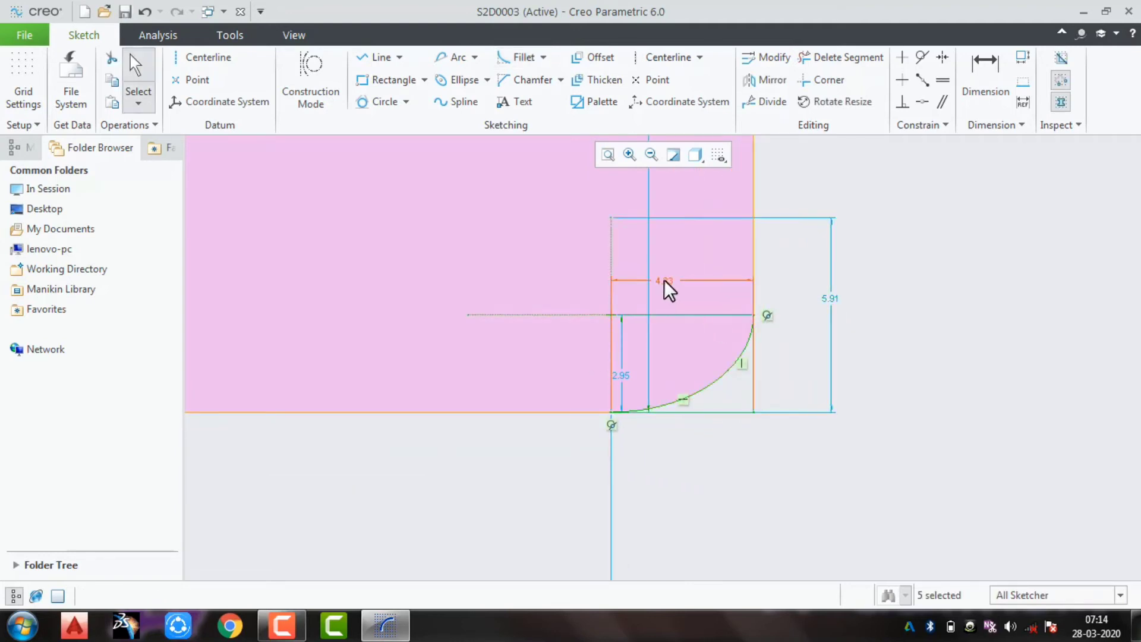
drag(664, 280, 673, 473)
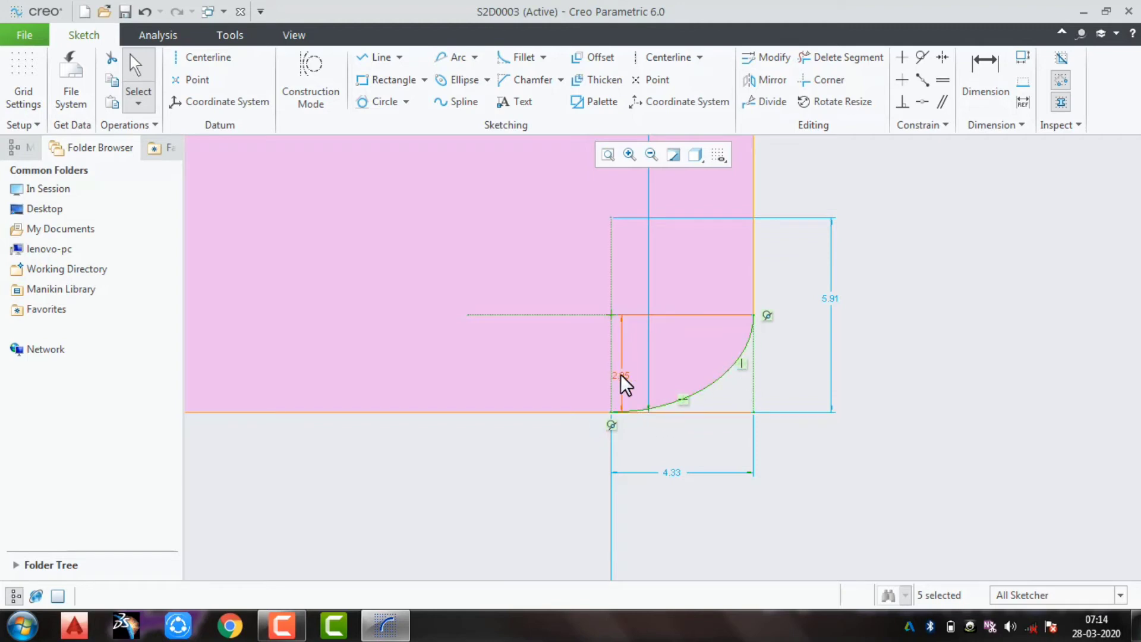
drag(621, 375, 799, 370)
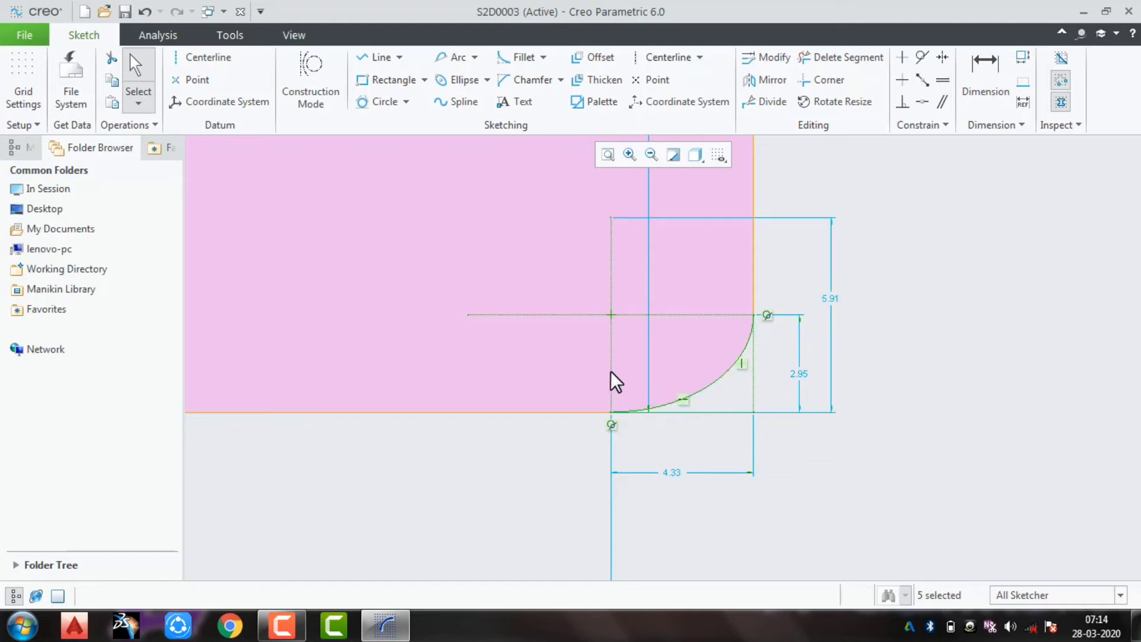
Set the lower-right elliptical fillet's vertical dimension to 5 and its horizontal dimension to 2.
scroll(743, 455, down, 4)
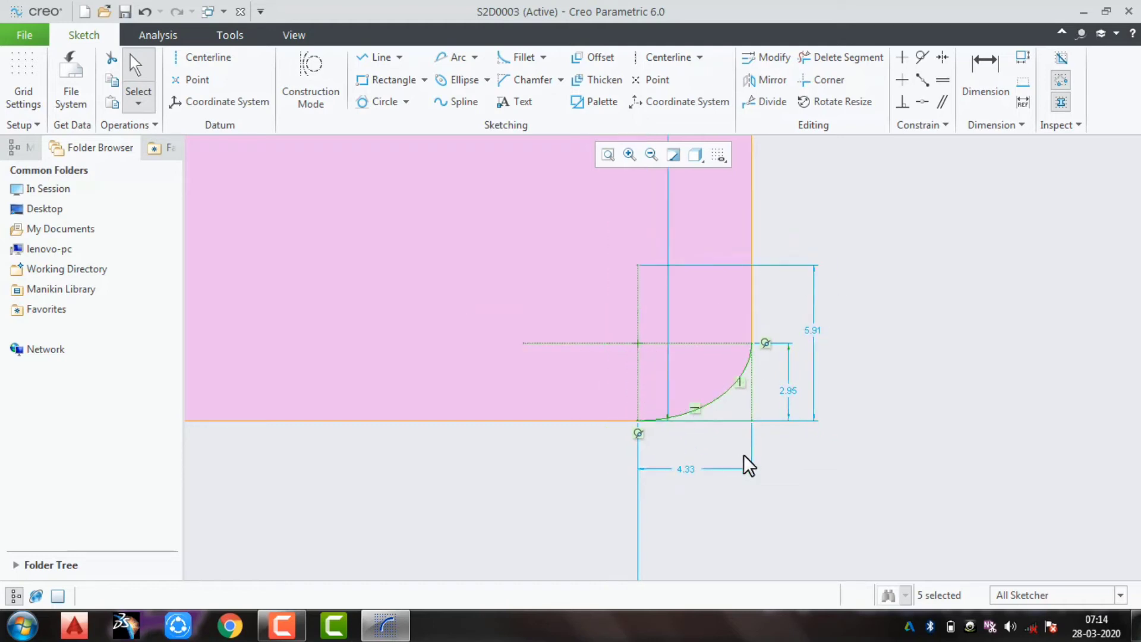
scroll(744, 435, up, 2)
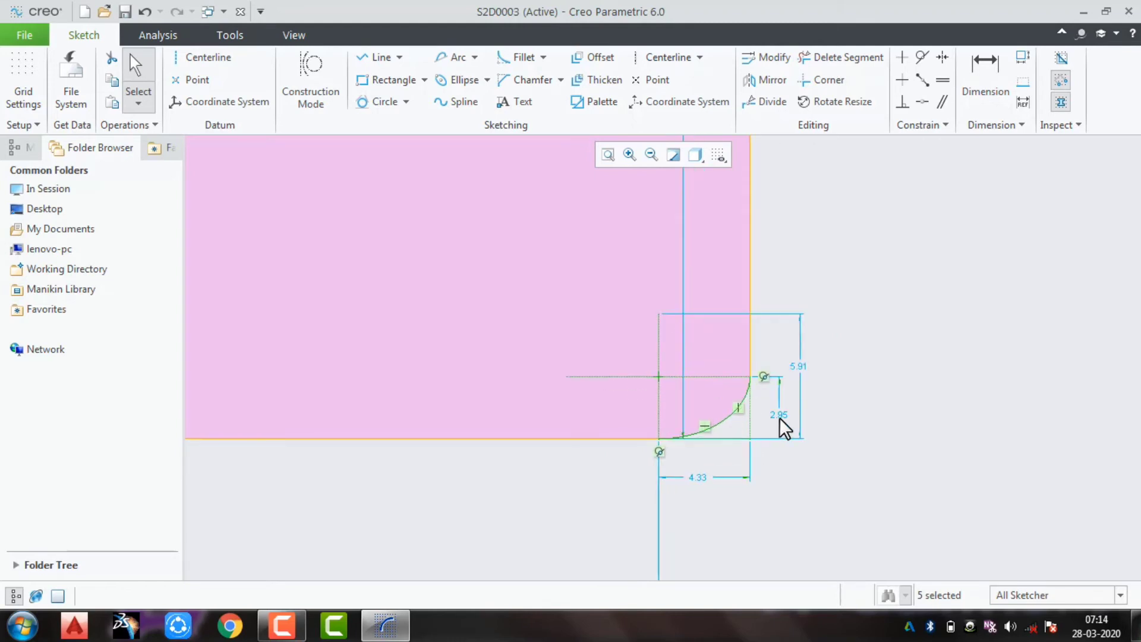
double_click(779, 412)
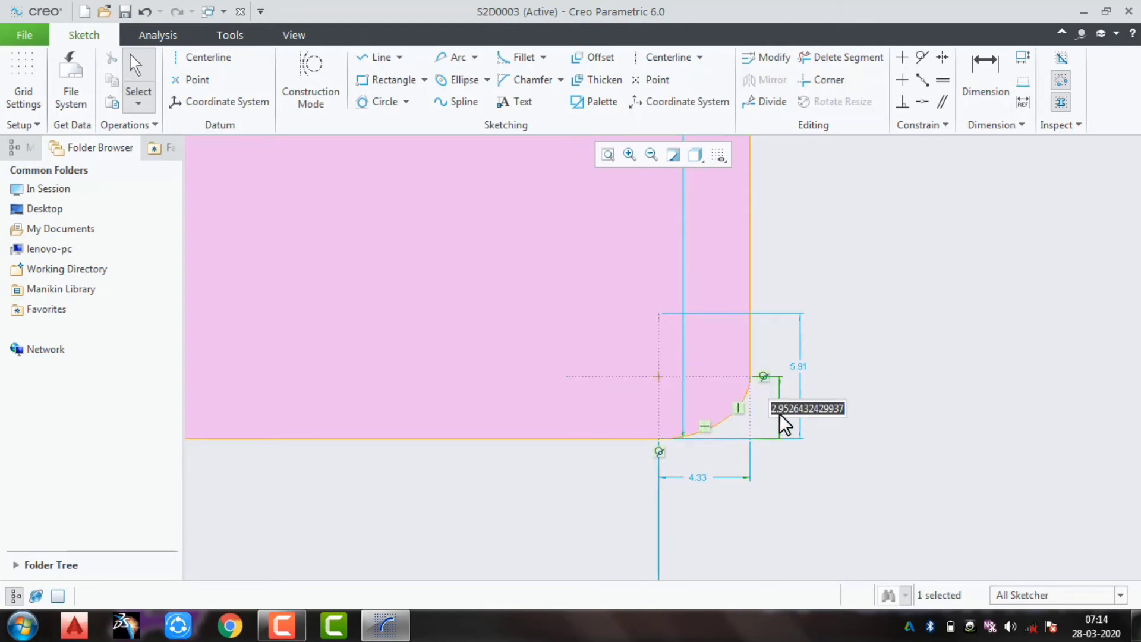
text(5)
key(Return)
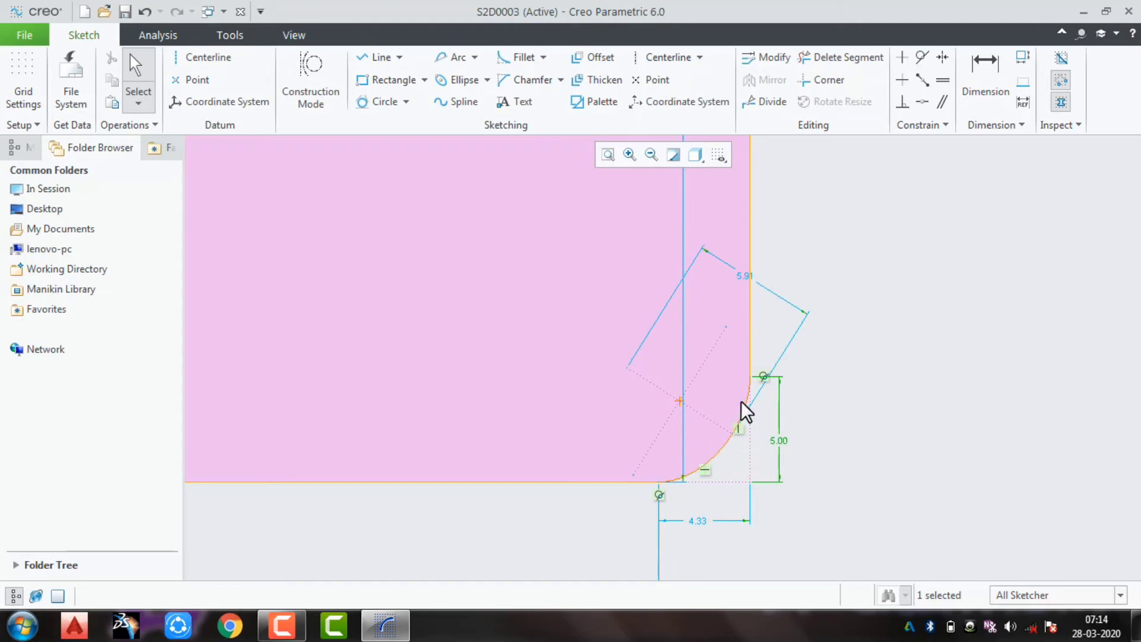
double_click(702, 517)
text(2)
key(Return)
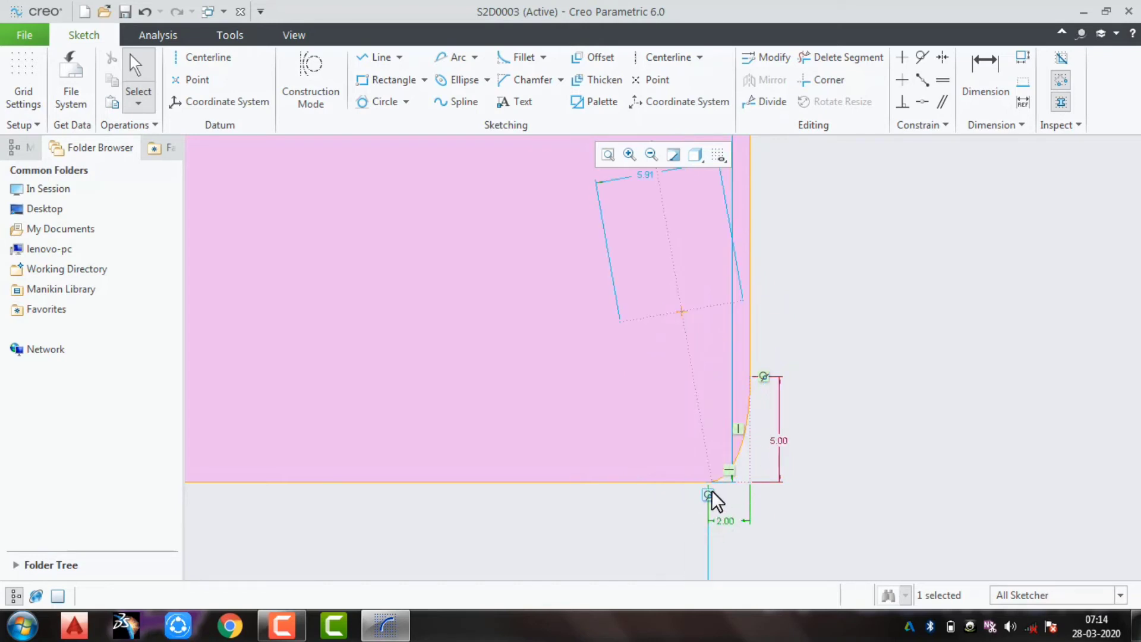
Add an Elliptical Trim fillet with axes of about 4.2 by 9.6 between the rectangle's left and bottom edges.
scroll(711, 490, down, 5)
scroll(385, 487, down, 3)
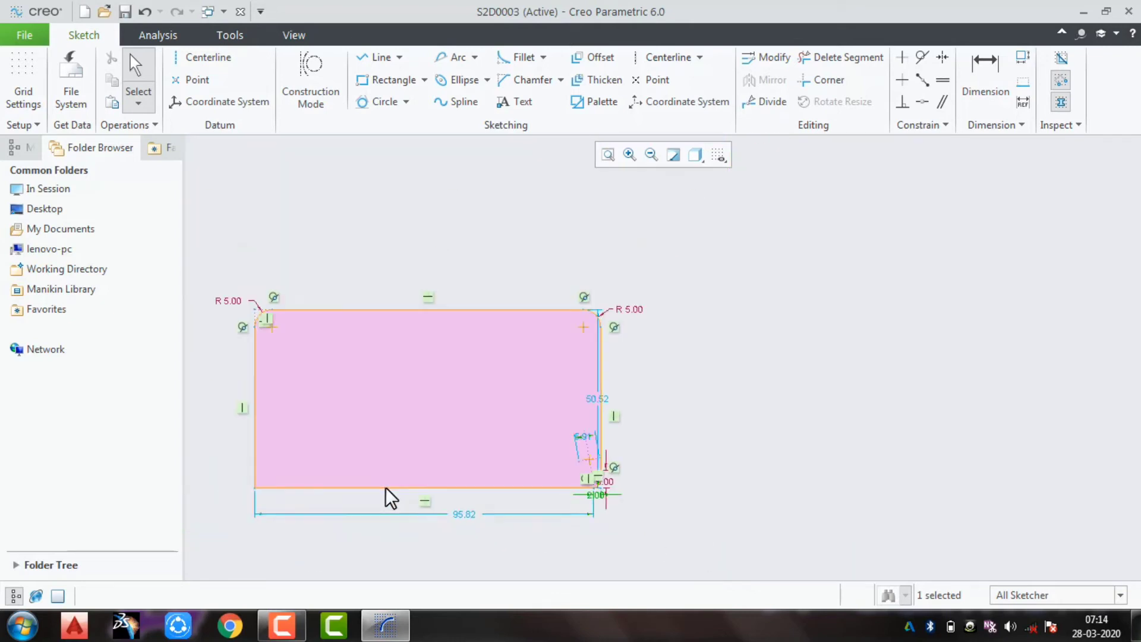
scroll(234, 502, up, 7)
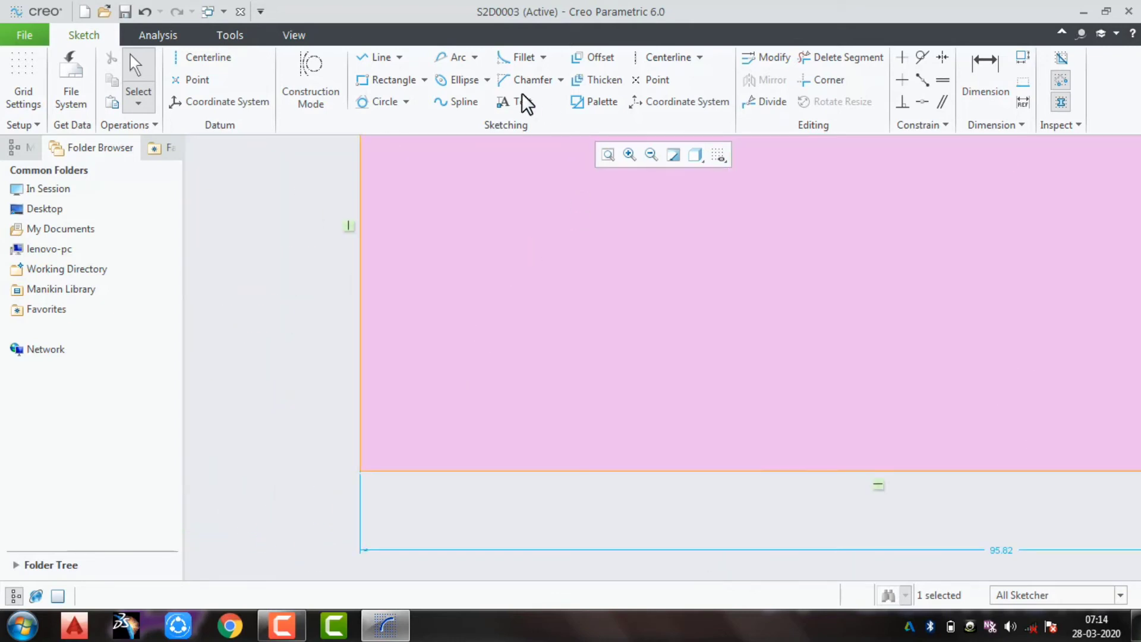
click(543, 57)
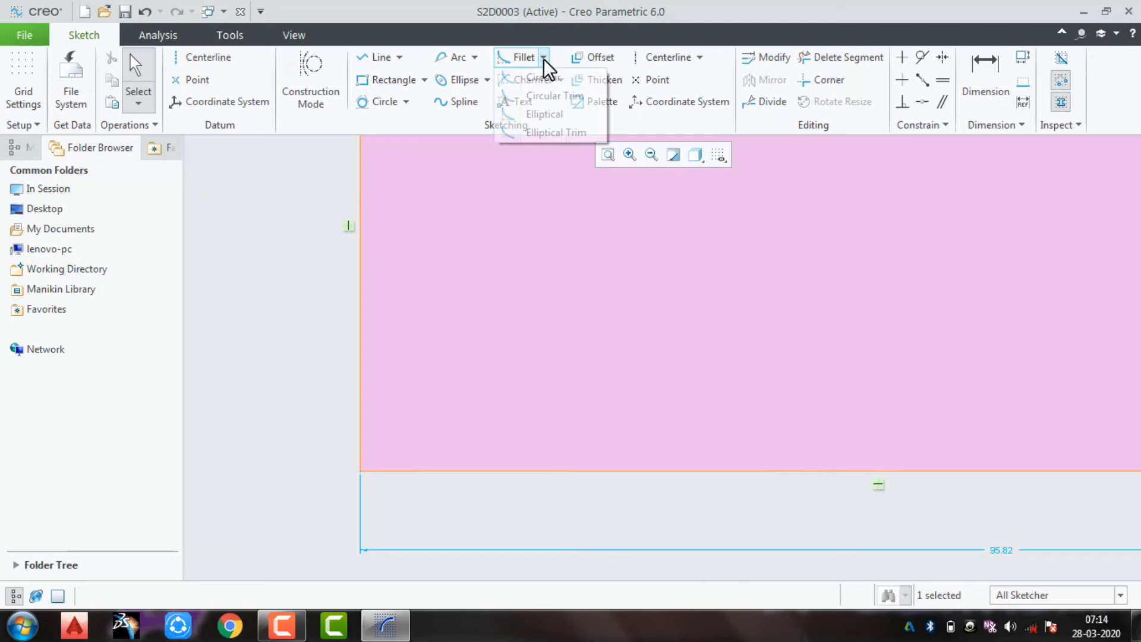
click(553, 133)
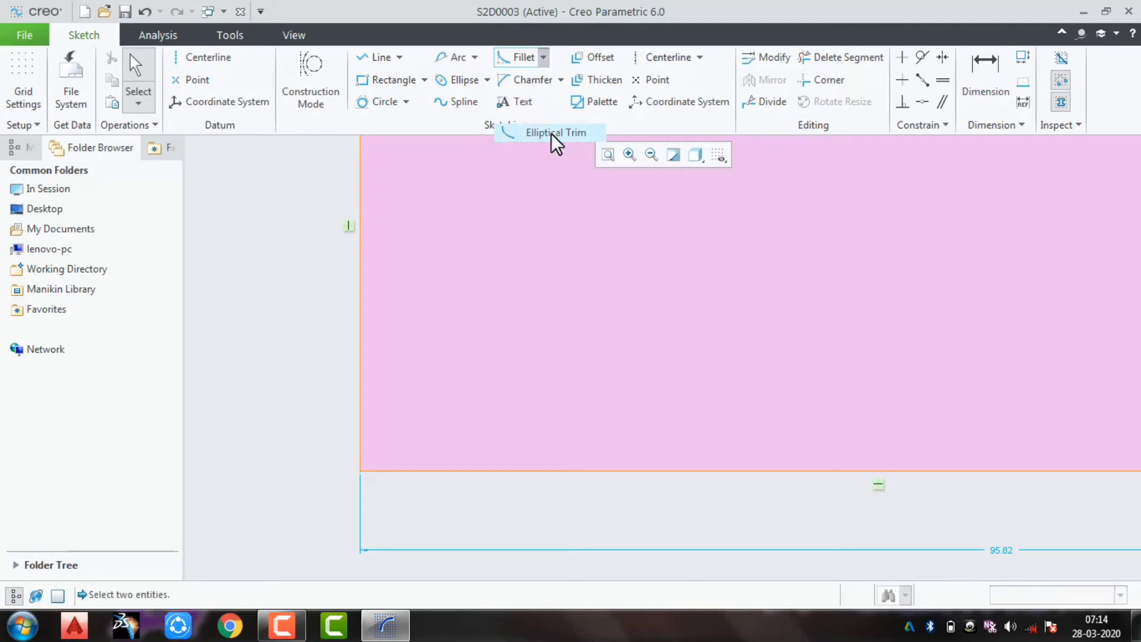
click(360, 420)
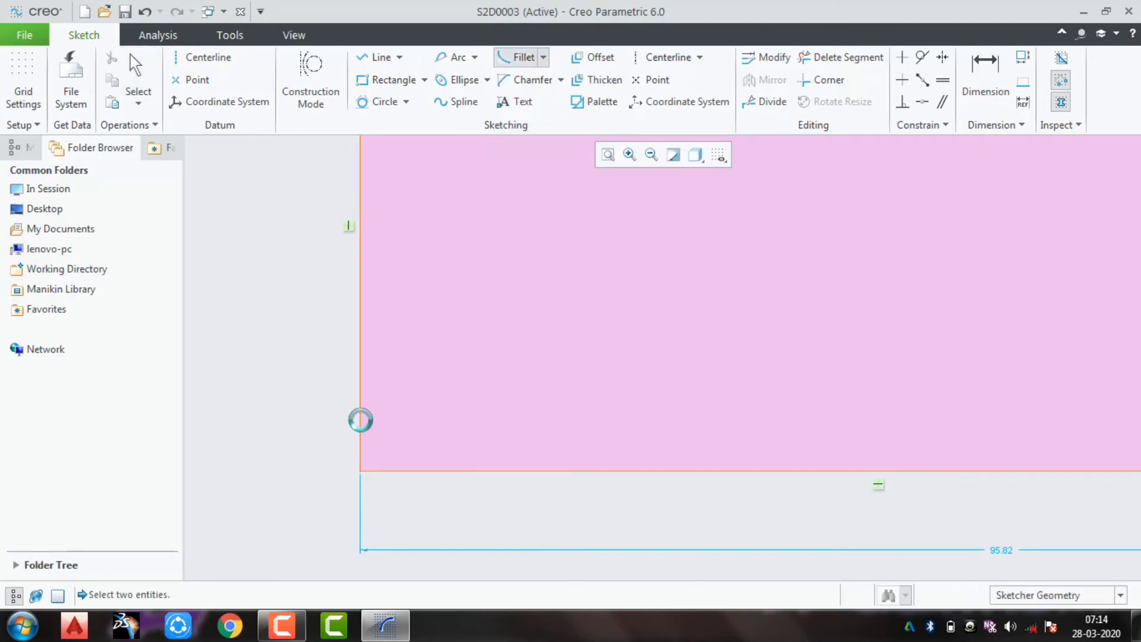
click(384, 470)
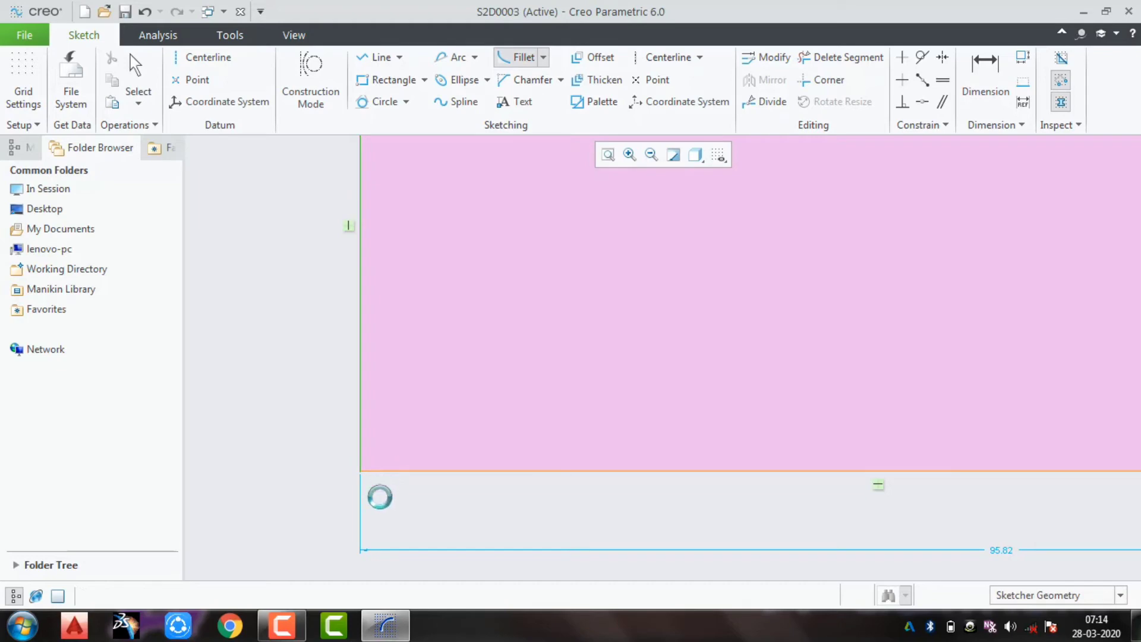
scroll(365, 474, up, 3)
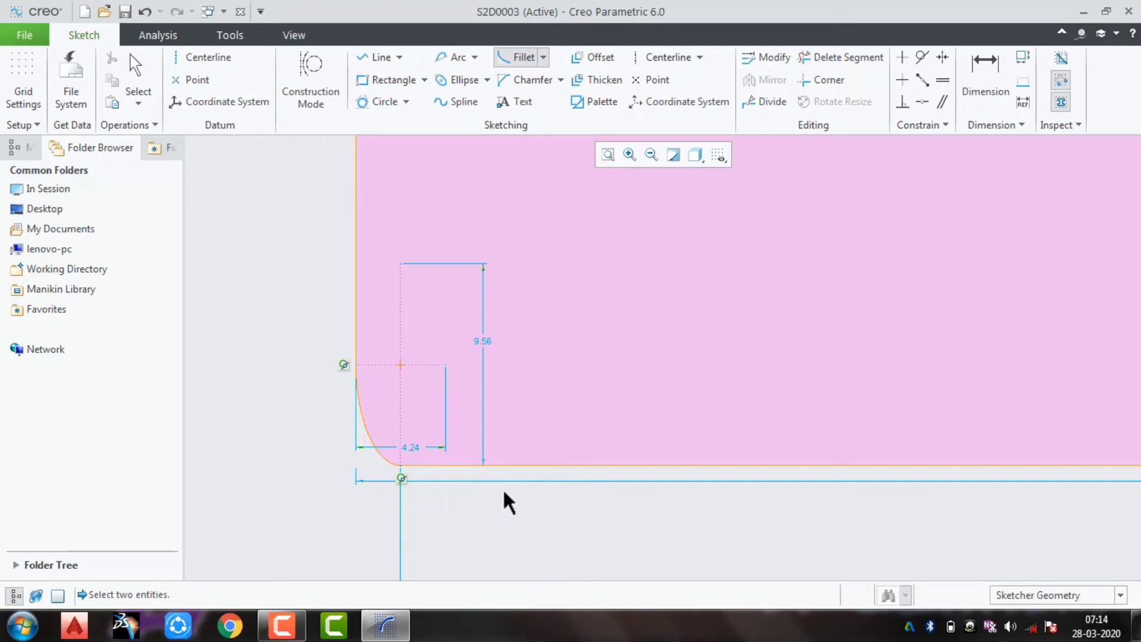
Select the whole filleted rectangle and delete it from the sketch.
scroll(508, 481, down, 6)
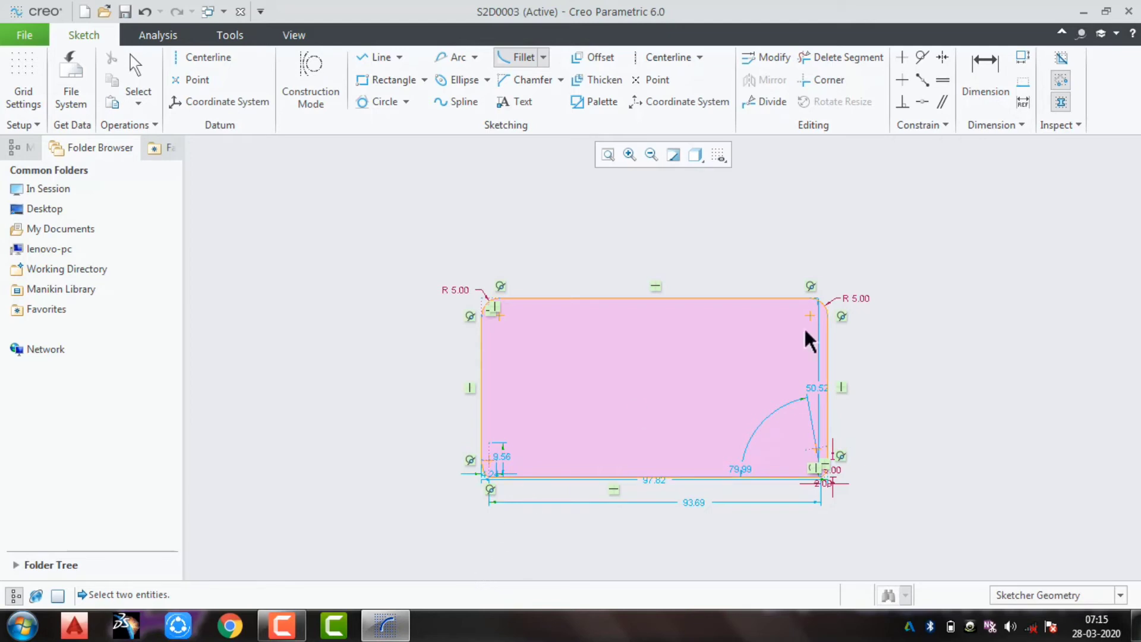
middle_click(853, 244)
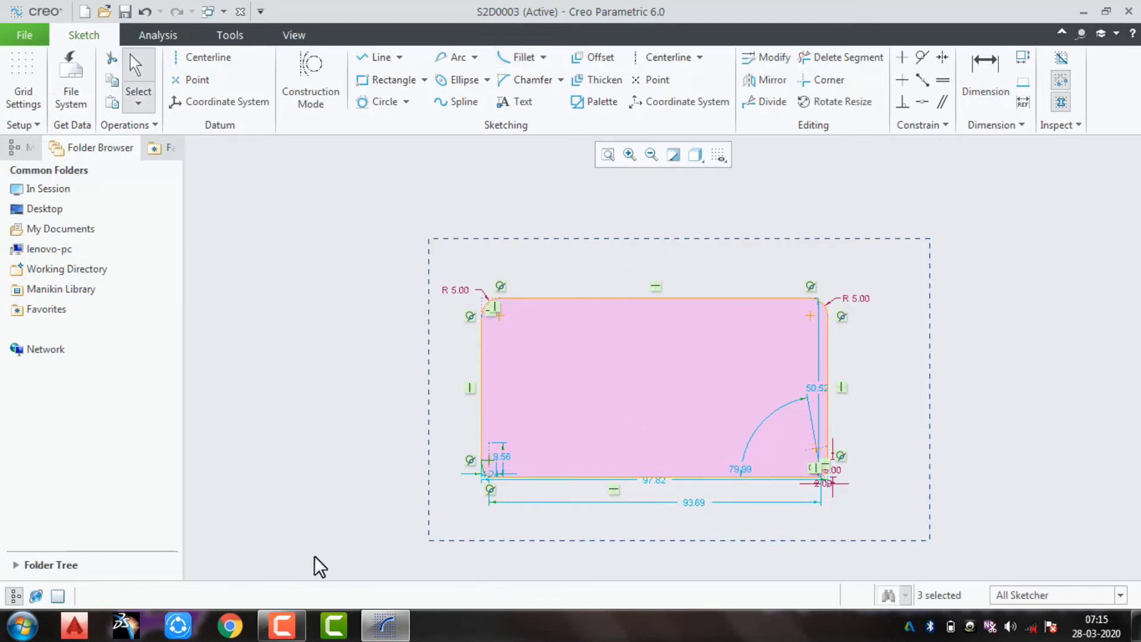
key(ctrl+alt+a)
key(Delete)
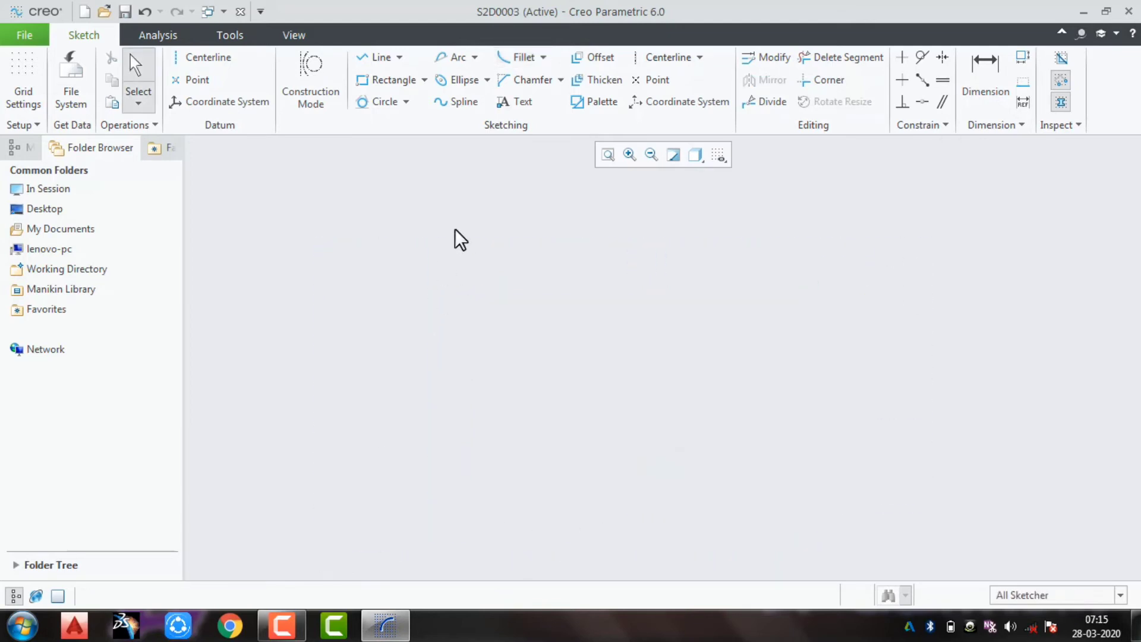
Draw a Corner Rectangle about 119 wide and 64 high in the empty sketch.
click(559, 79)
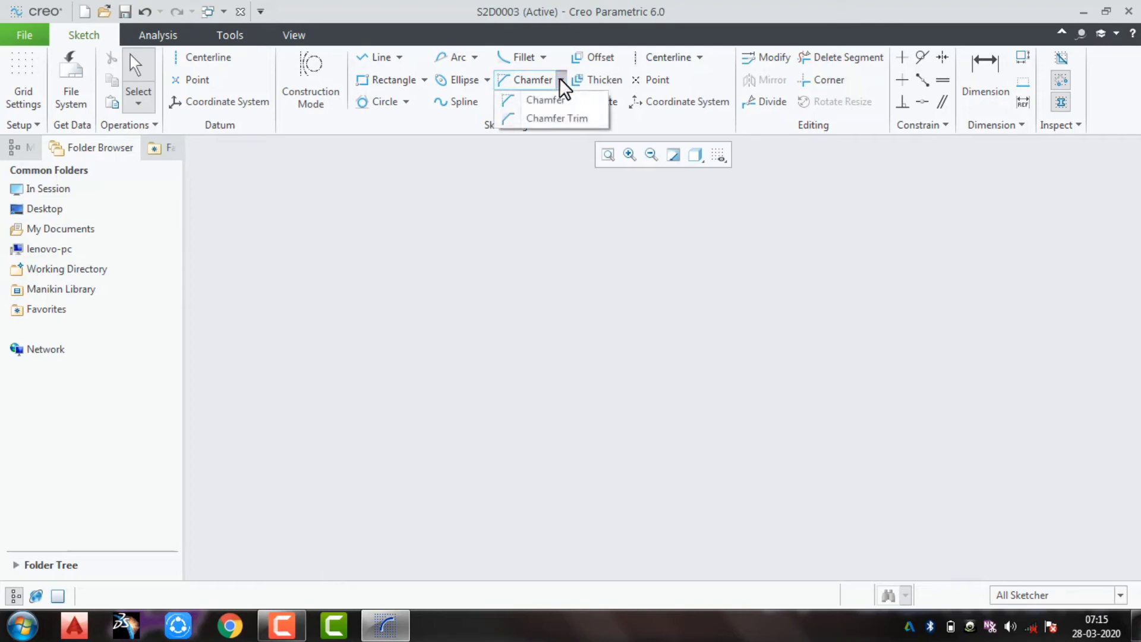
click(385, 80)
click(859, 469)
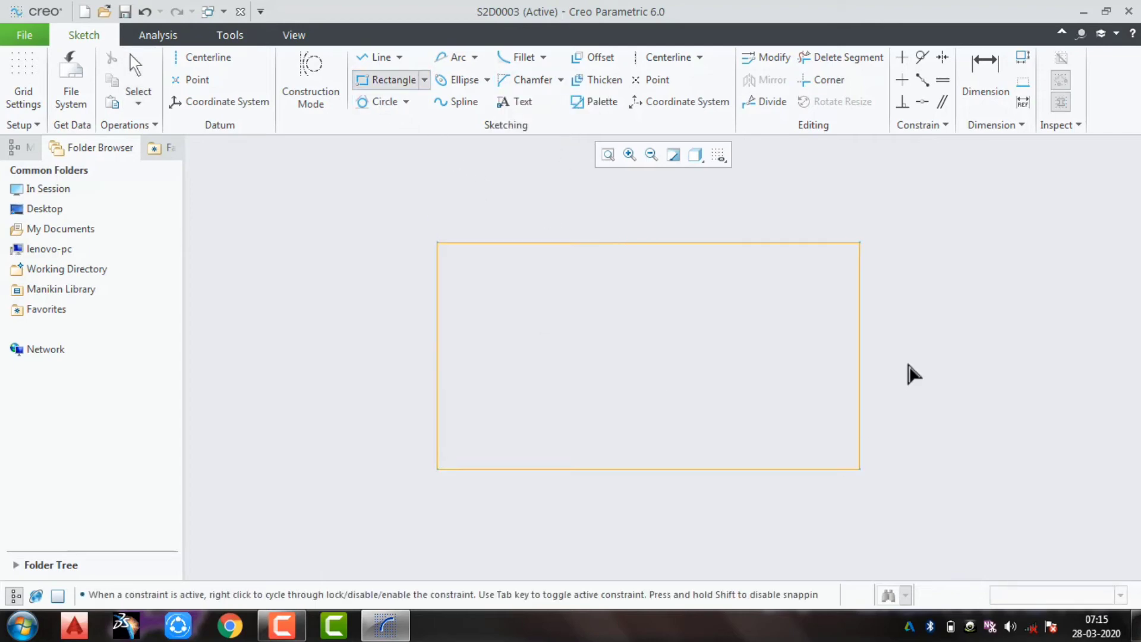
middle_click(918, 320)
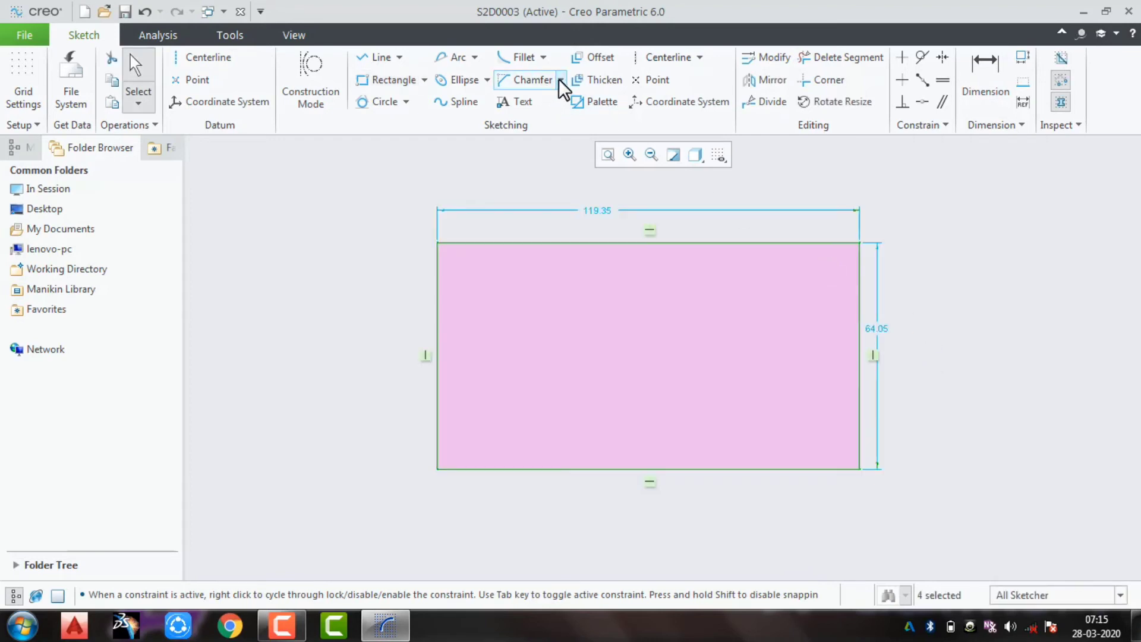
Add a Chamfer of about 6.1 by 6.1 between the rectangle's top and left edges.
click(560, 79)
click(536, 100)
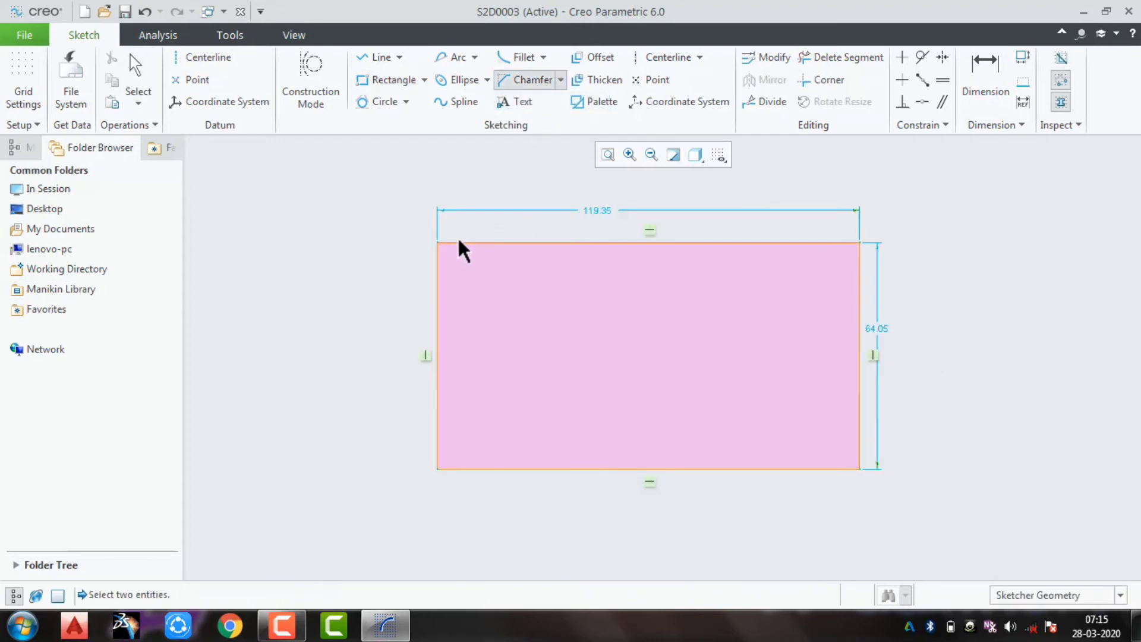
click(459, 243)
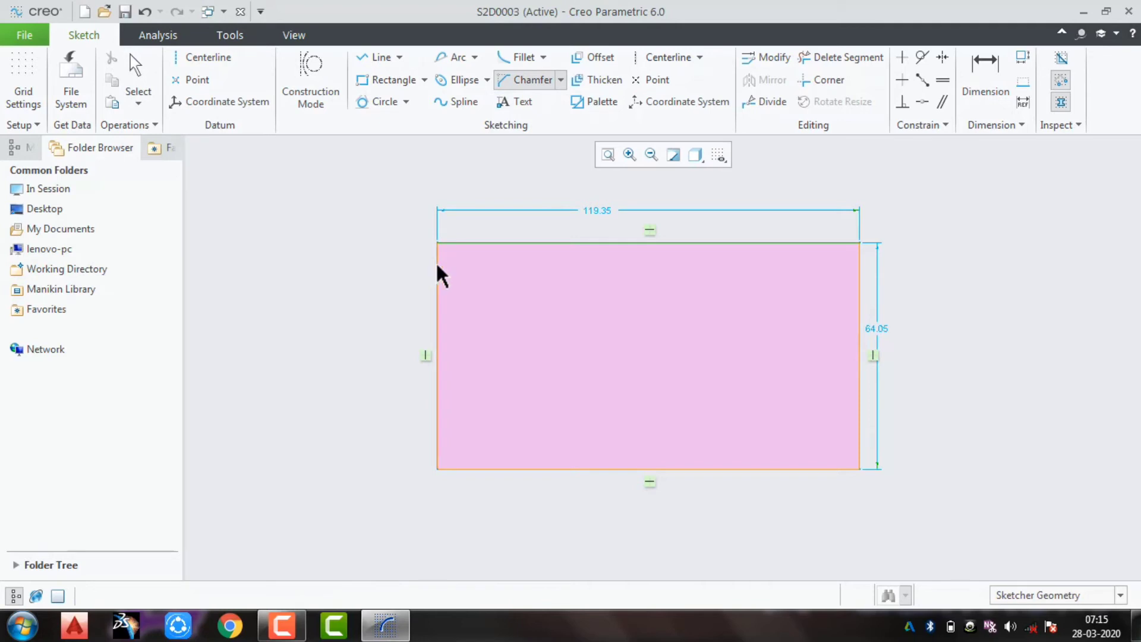
click(438, 263)
scroll(449, 261, up, 5)
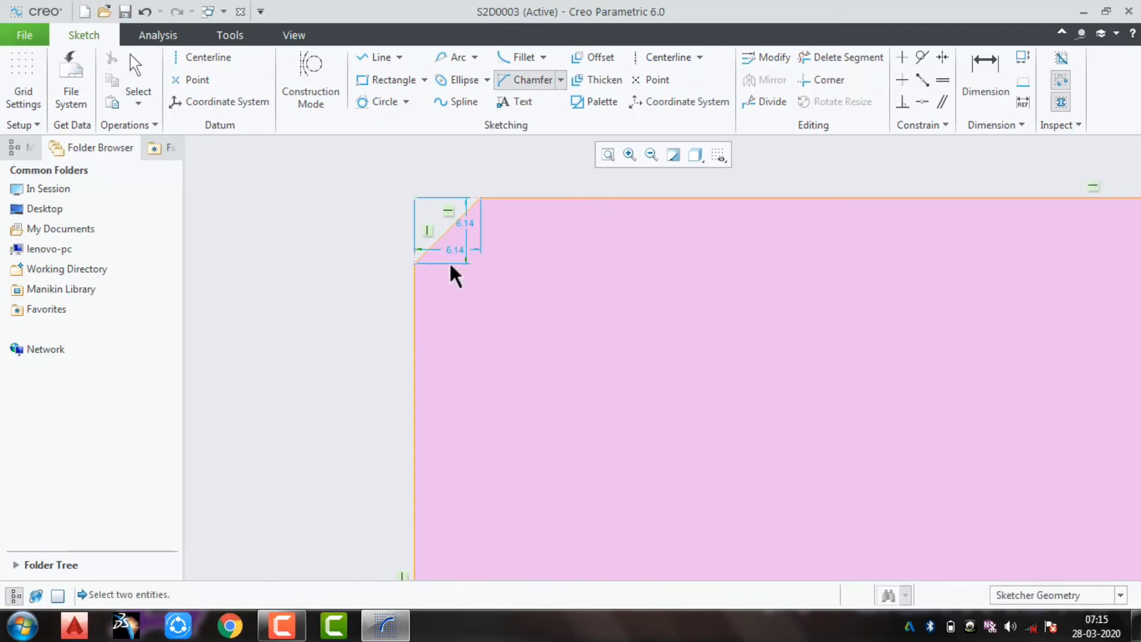
scroll(449, 262, up, 1)
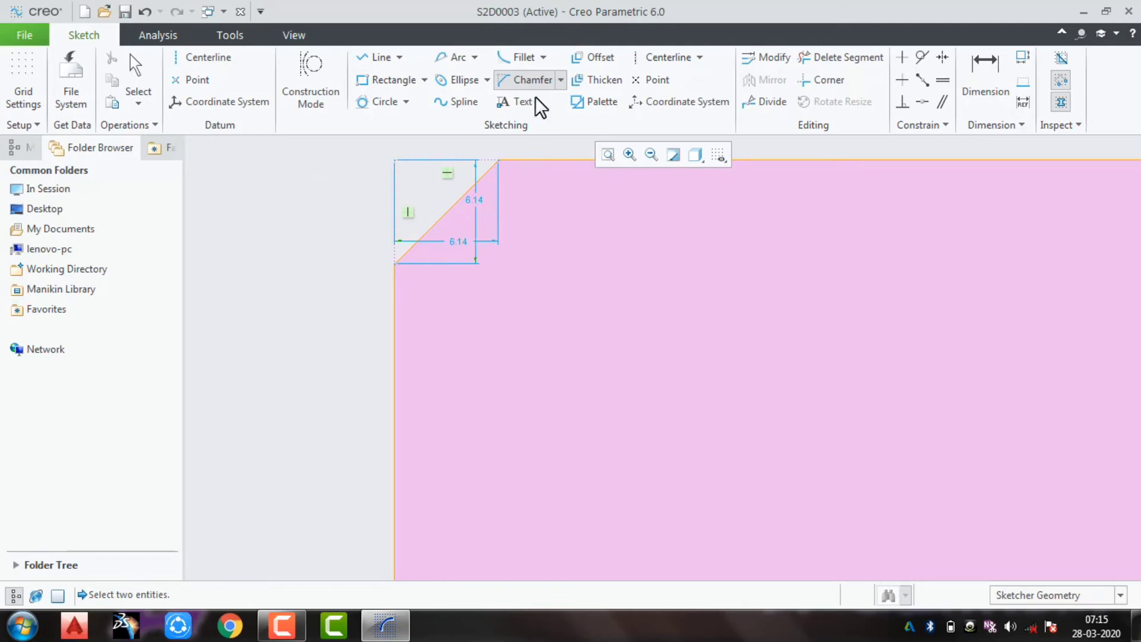
middle_click(264, 225)
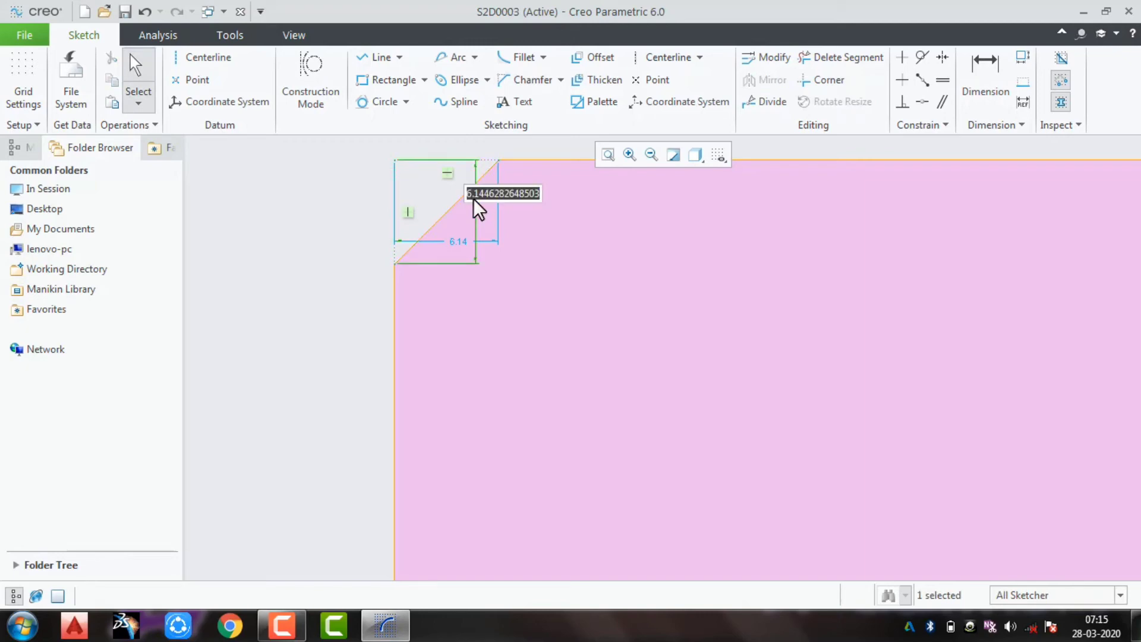
Set the upper-left chamfer's vertical dimension to 8 and its horizontal dimension to 10.
double_click(473, 199)
text(8)
key(Return)
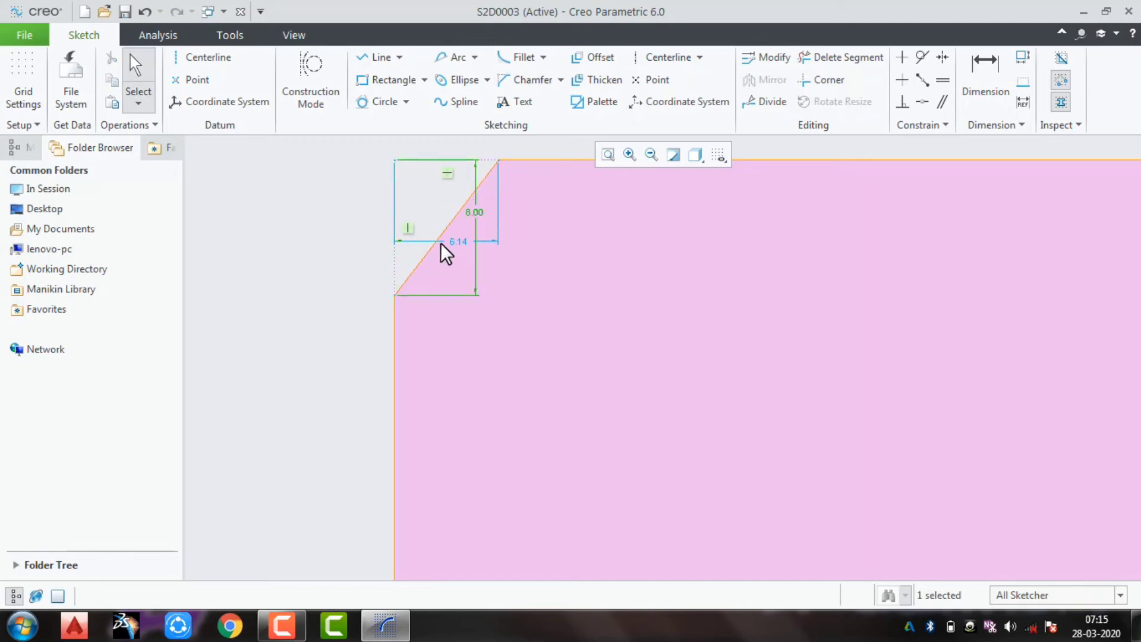
double_click(458, 238)
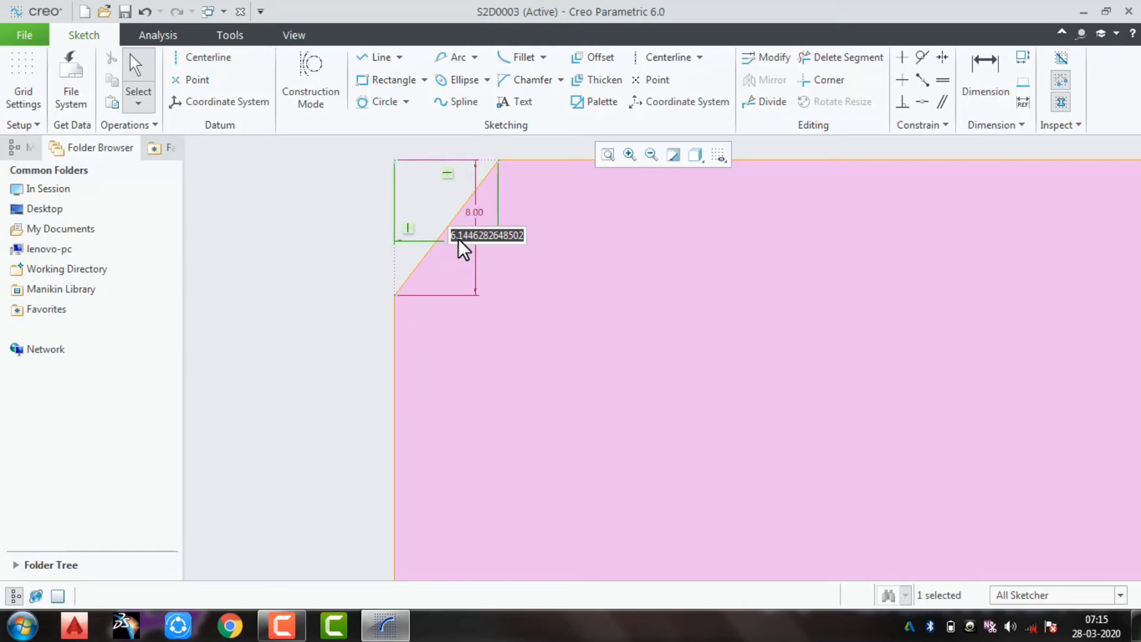
text(10)
key(Return)
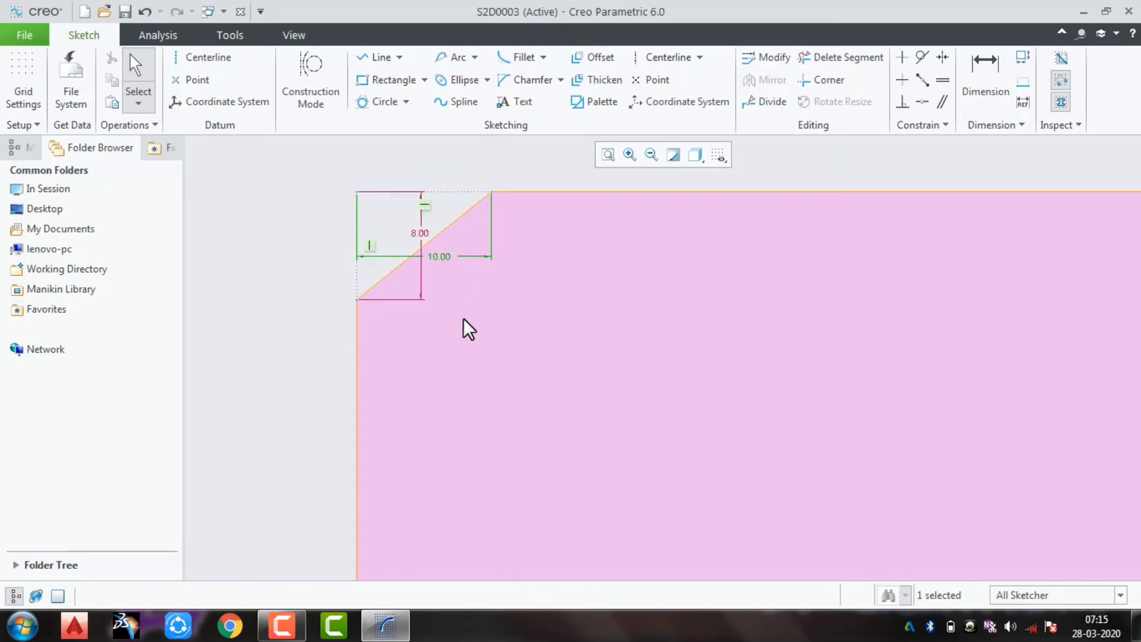
Add a Chamfer Trim between the rectangle's top and right edges, leaving them about 105 and 57 long.
scroll(463, 321, down, 6)
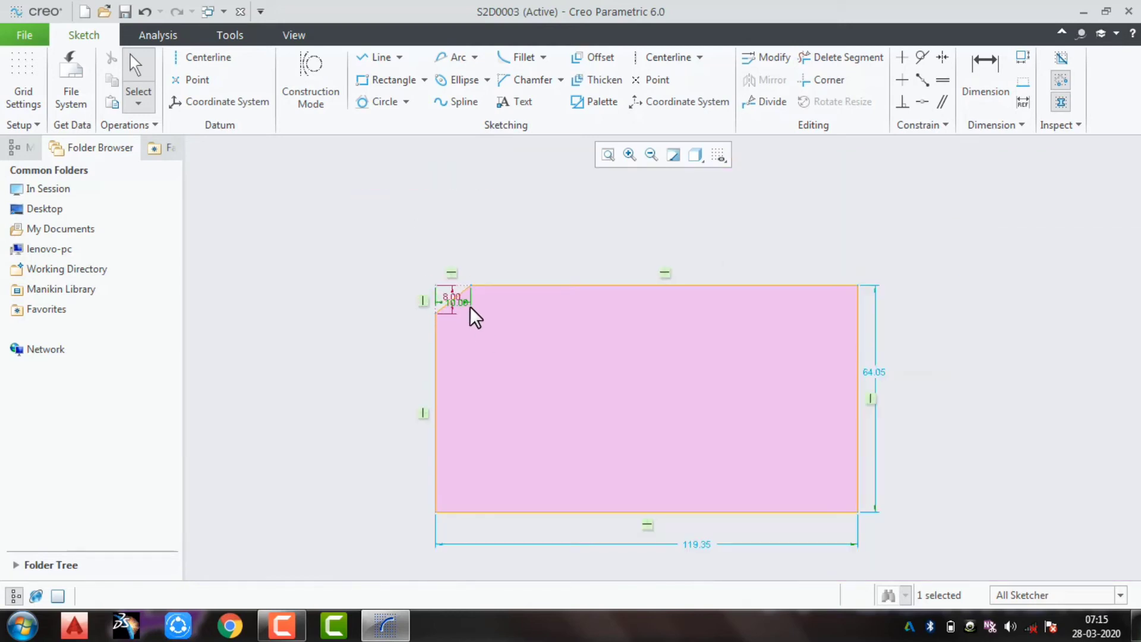
scroll(467, 303, up, 6)
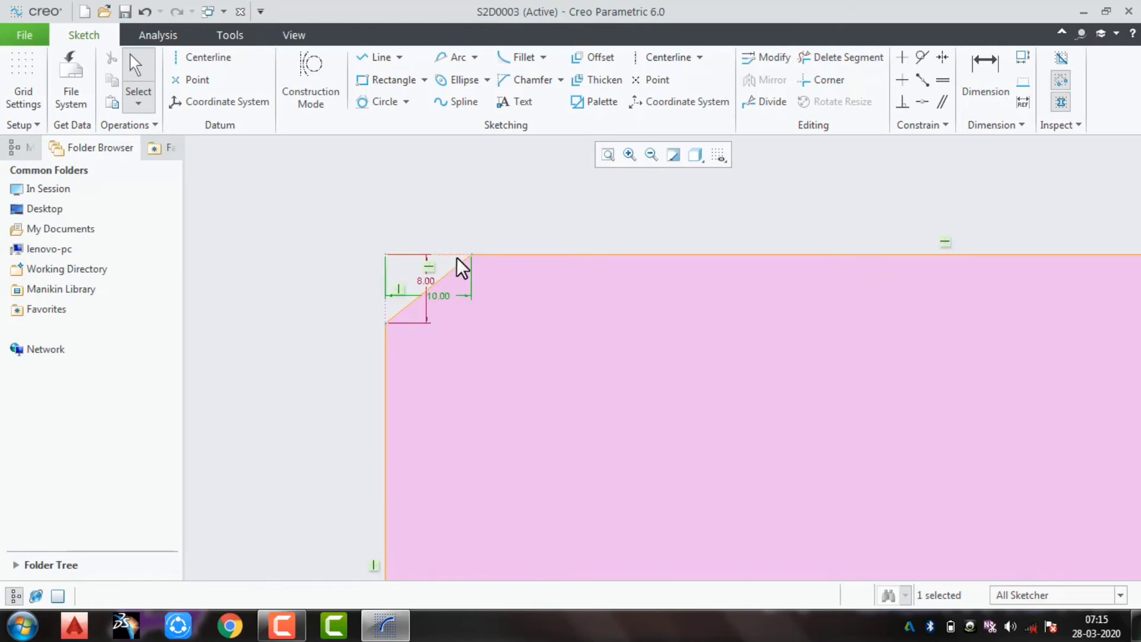
scroll(561, 357, down, 3)
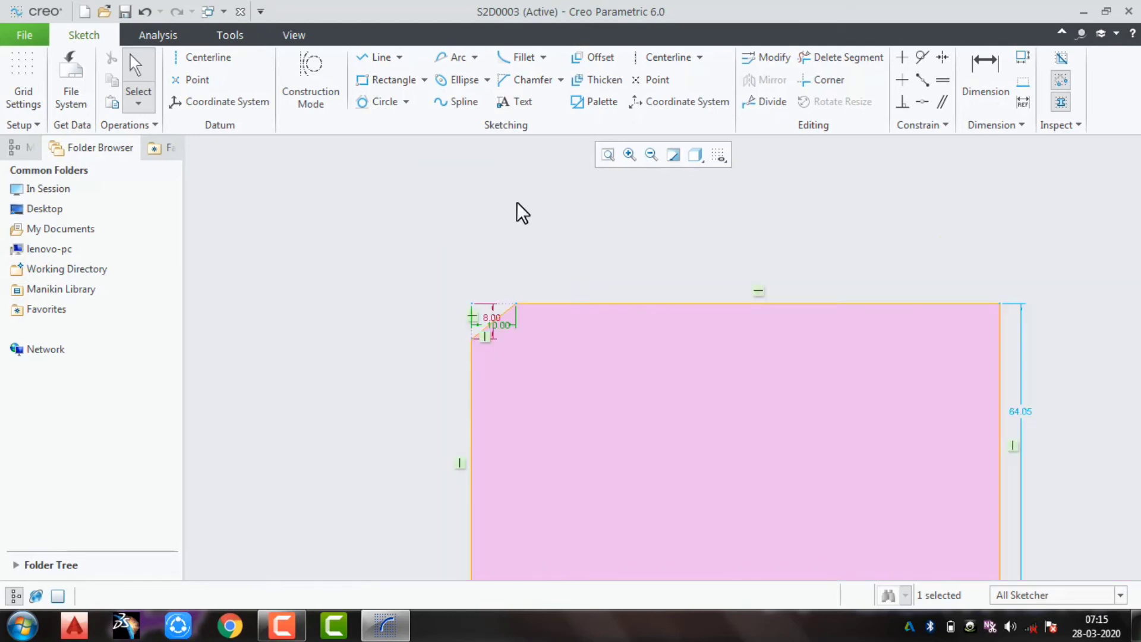
click(559, 80)
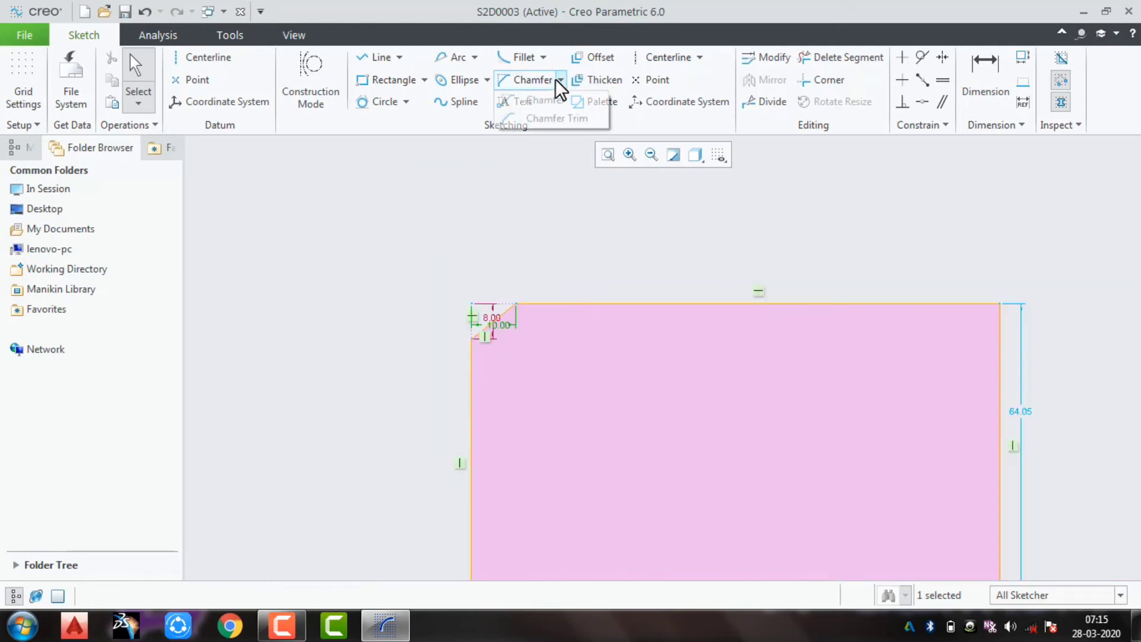
click(552, 117)
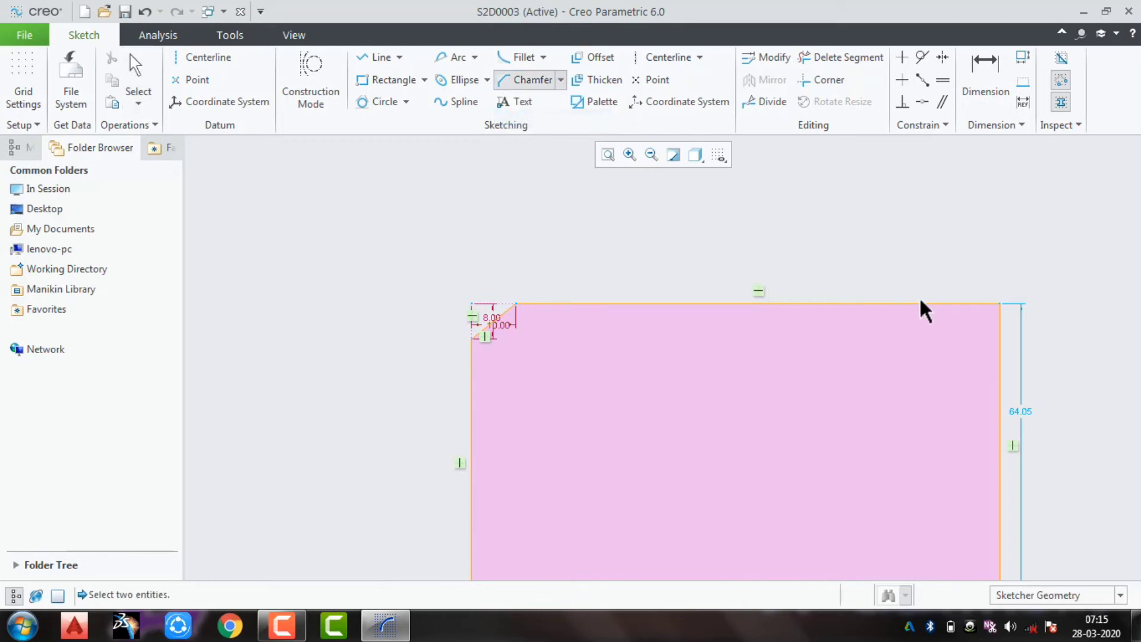
click(980, 306)
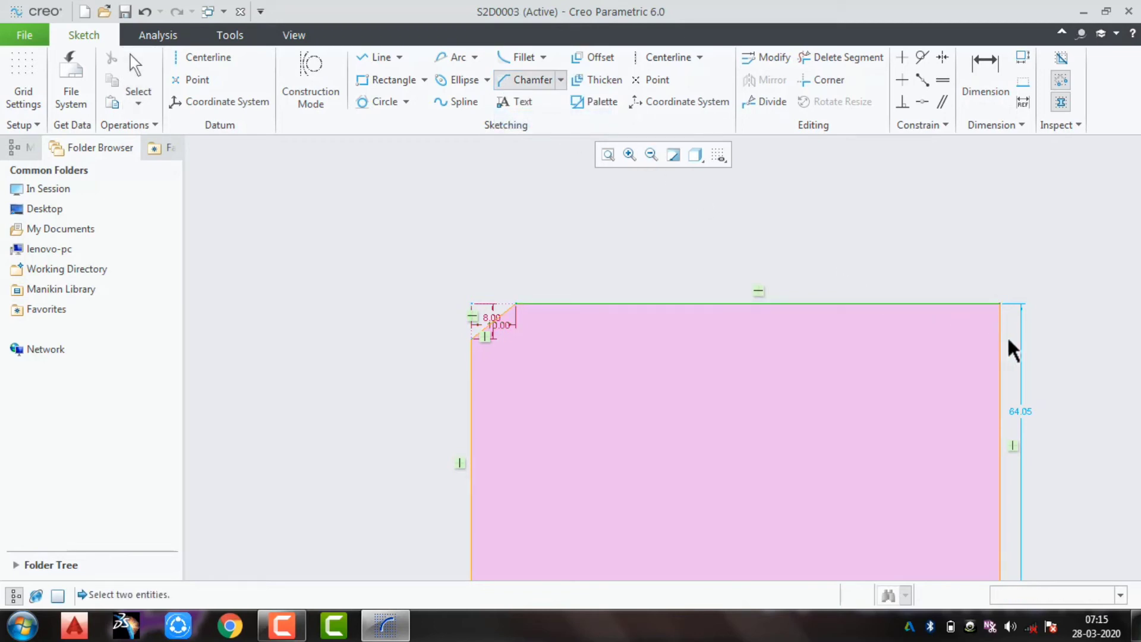
click(1004, 336)
scroll(986, 309, up, 3)
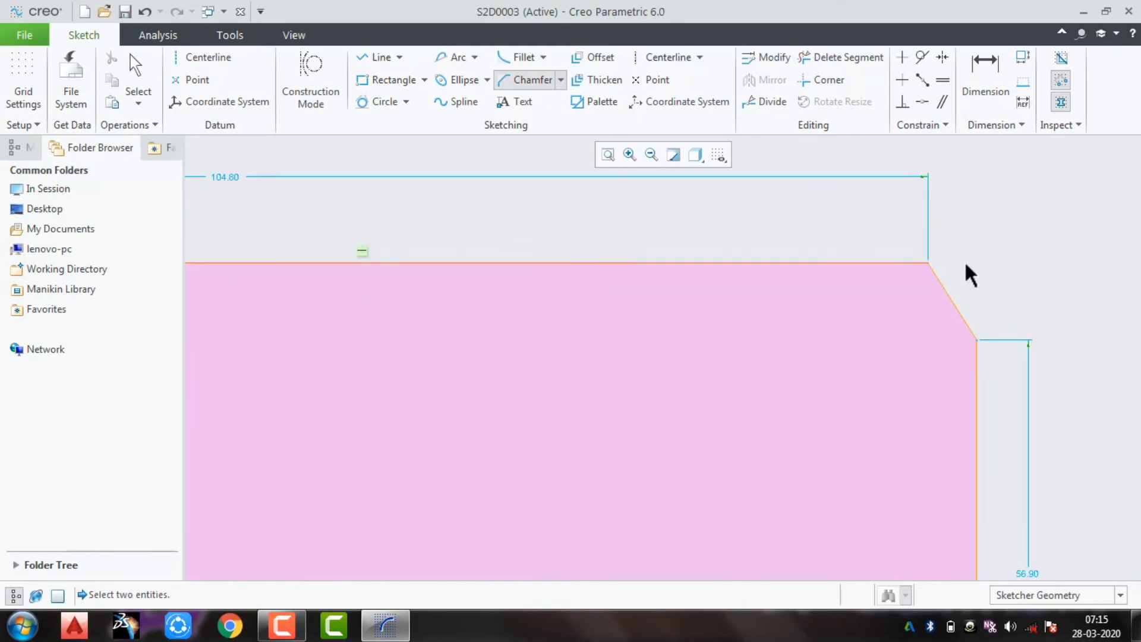
scroll(694, 401, down, 5)
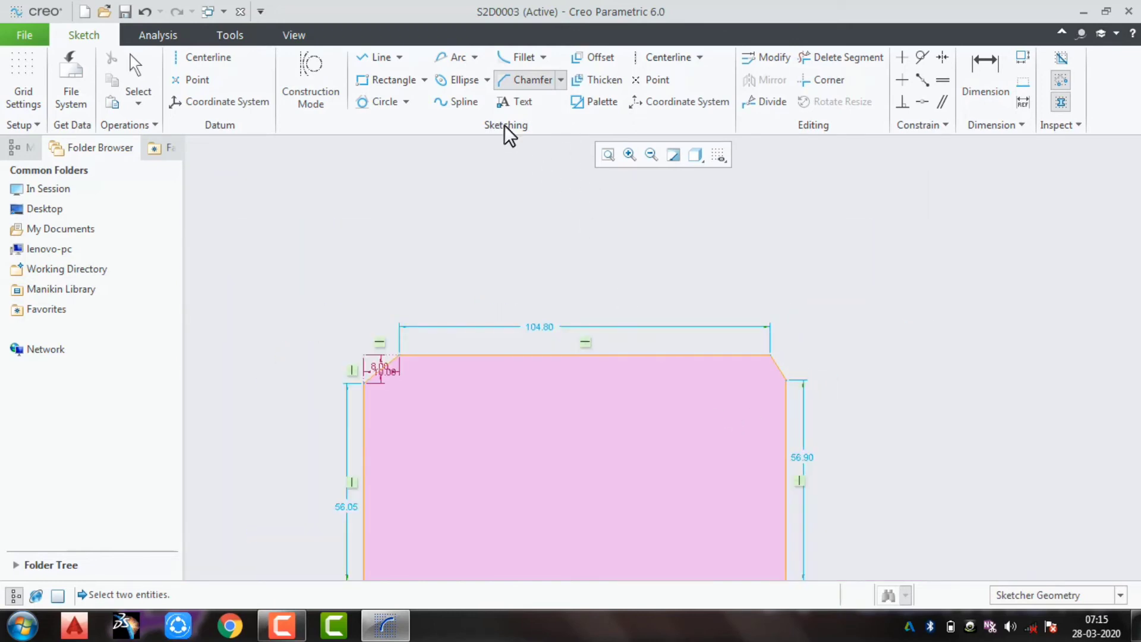
Select the whole chamfered rectangle with its dimensions and delete it from the sketch.
middle_drag(768, 361, 722, 185)
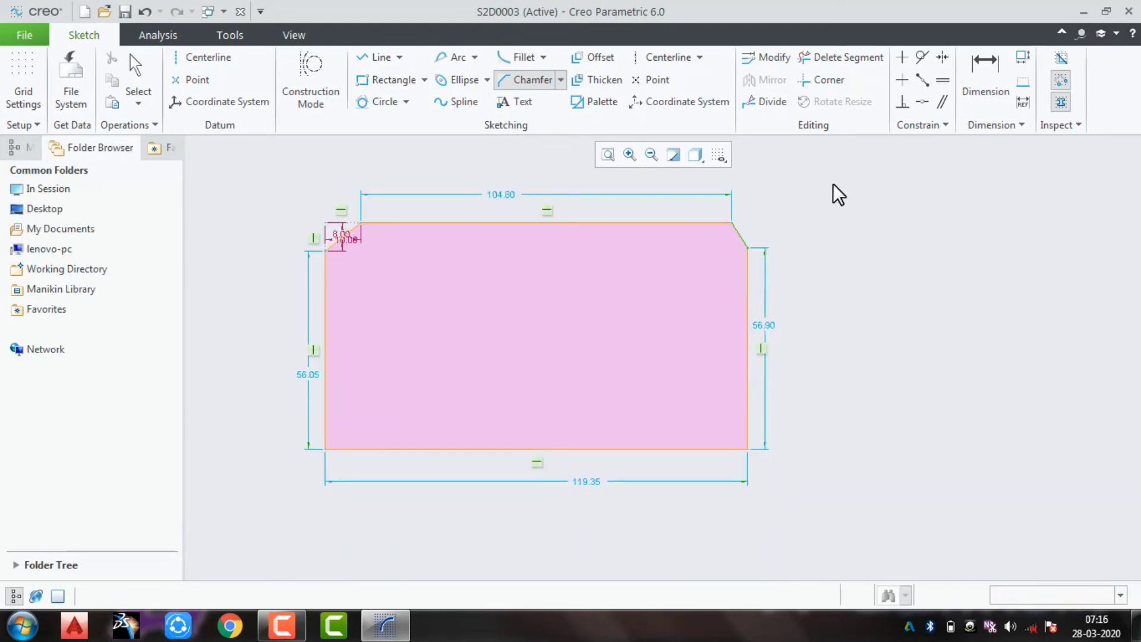
middle_click(835, 185)
mouse_move(838, 176)
mouse_down()
mouse_move(529, 471)
mouse_move(255, 534)
mouse_up()
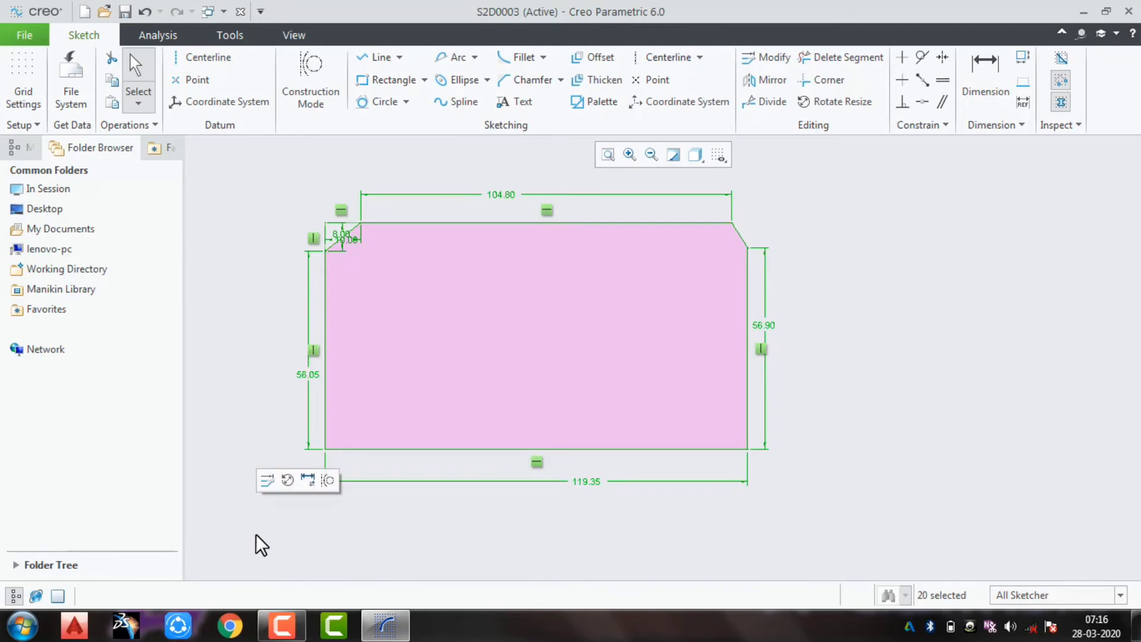
key(Delete)
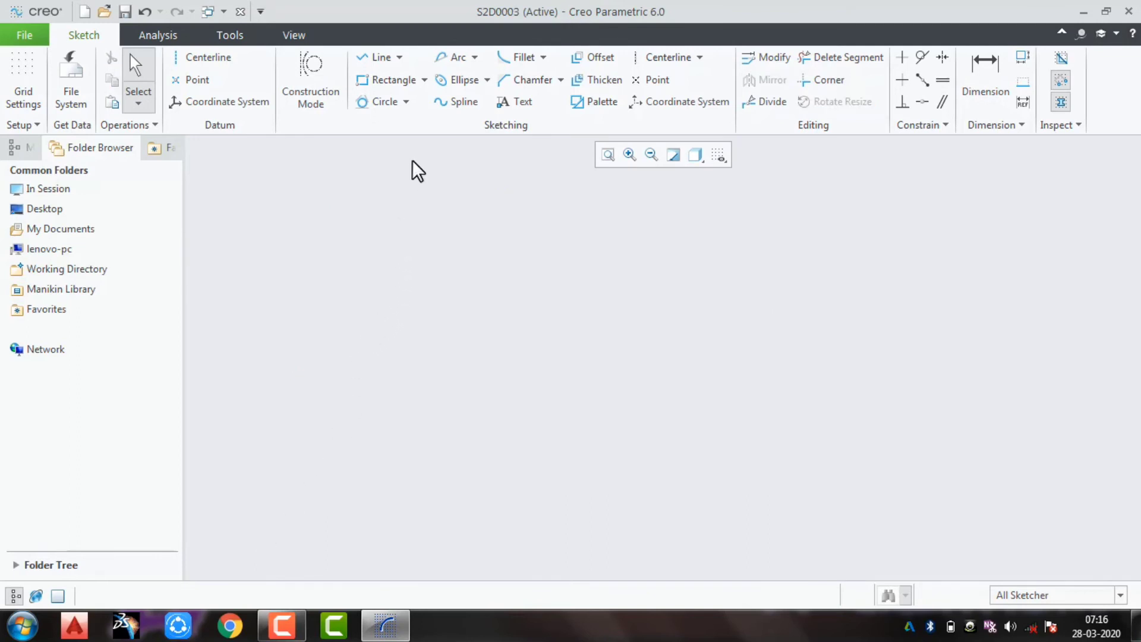
Place a Text entity on a vertical height line about 23 long and enter the person's name as its text.
click(529, 106)
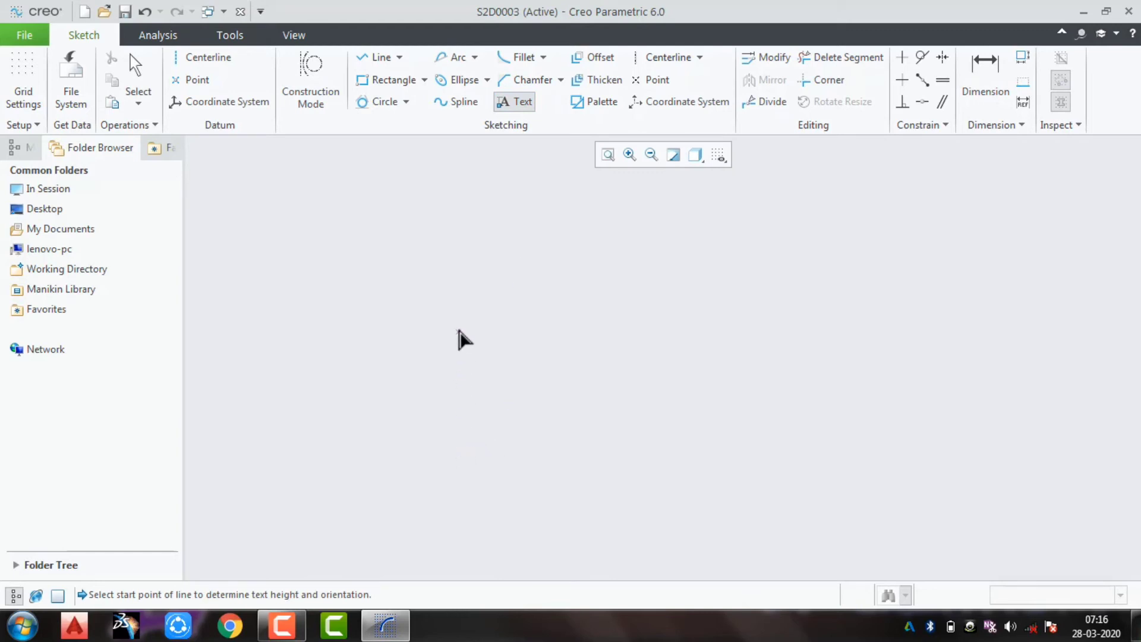
click(463, 407)
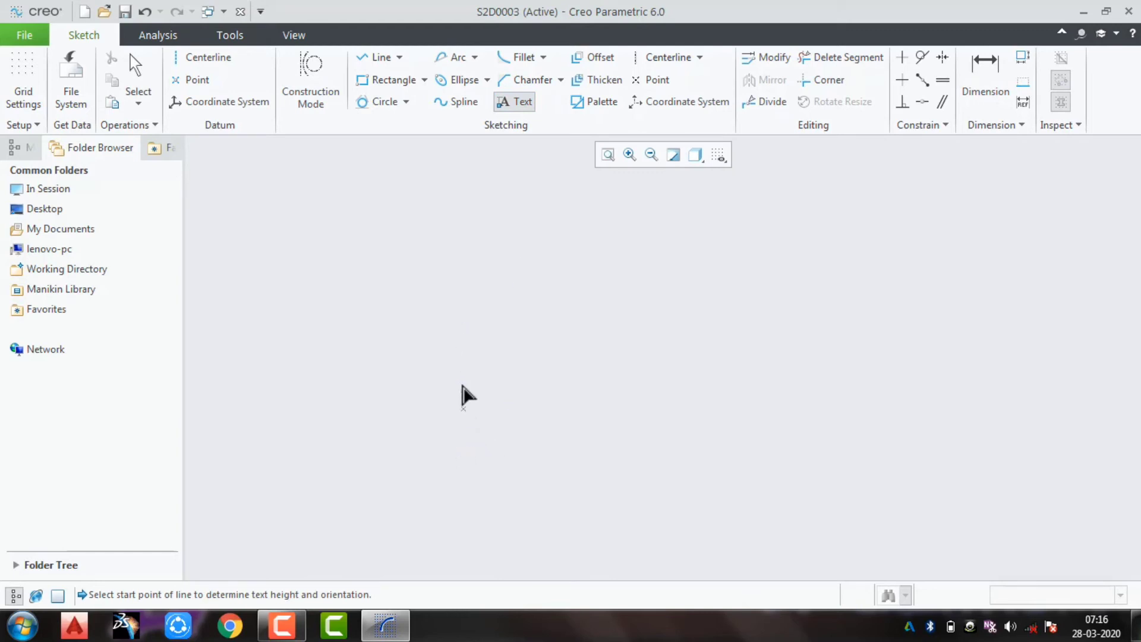
click(462, 327)
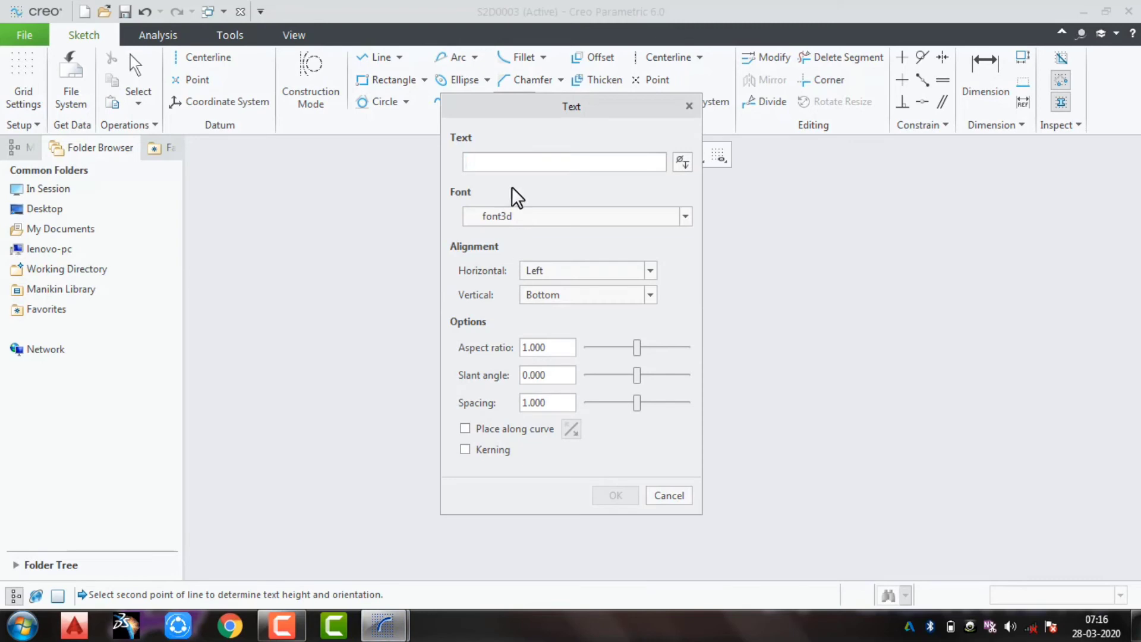
text(dry)
key(BackSpace)
key(BackSpace)
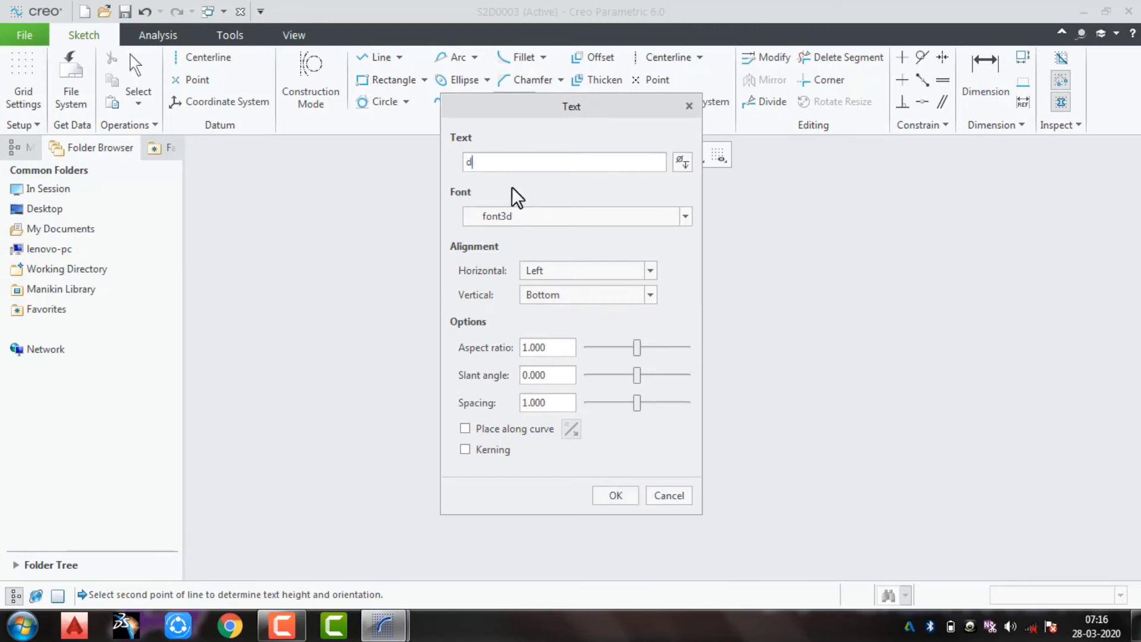
text(urgaavan)
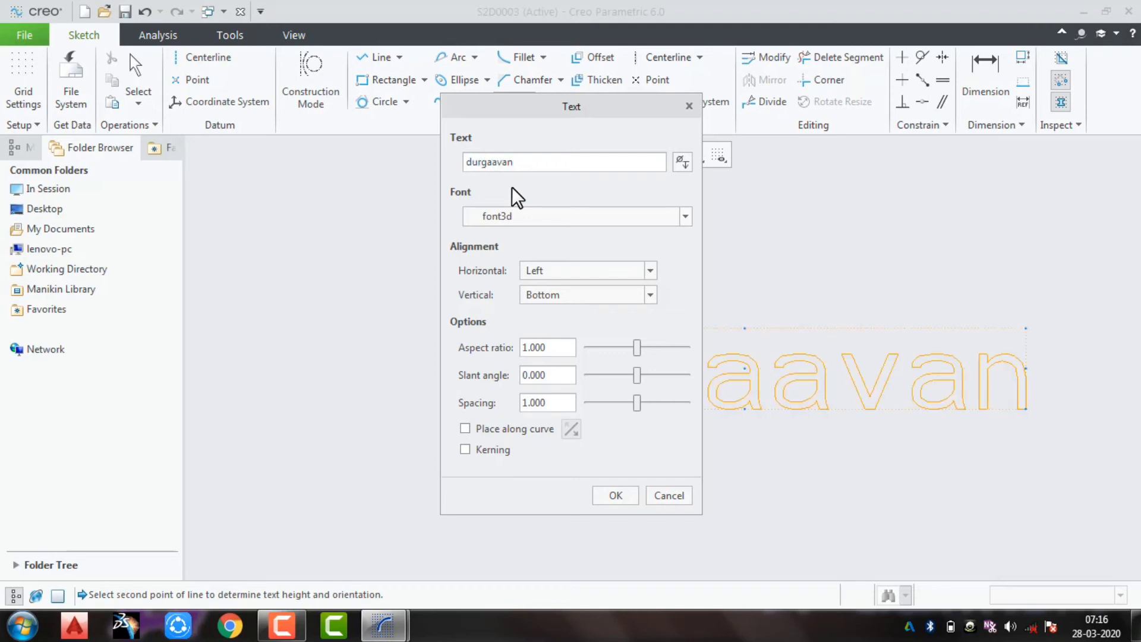
key(BackSpace)
key(BackSpace)
key(BackSpace)
key(BackSpace)
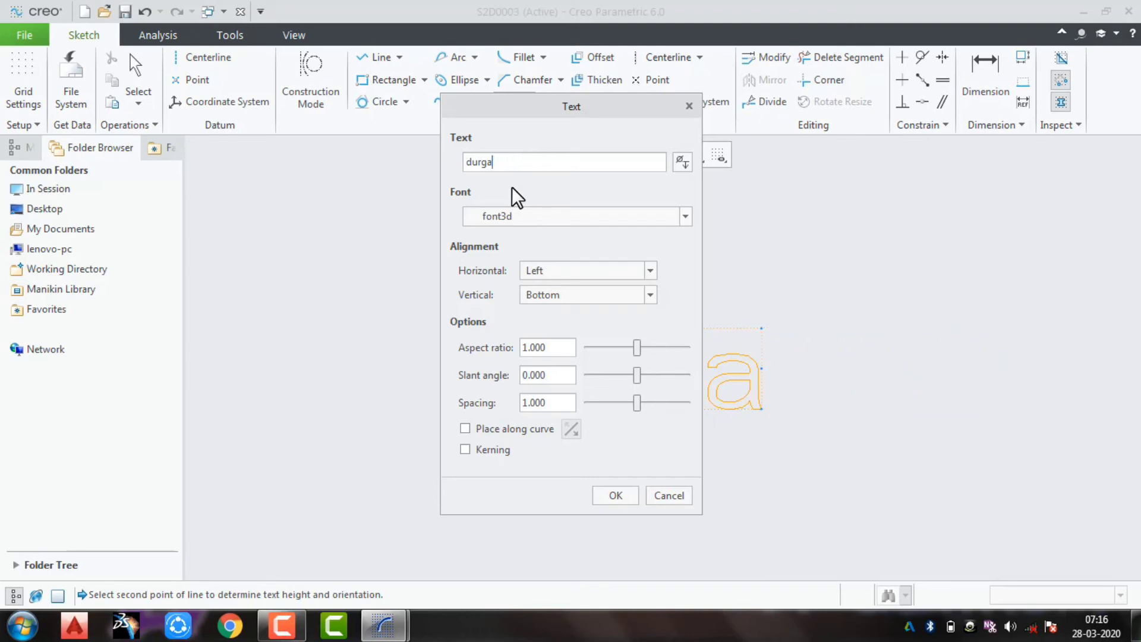
text(p)
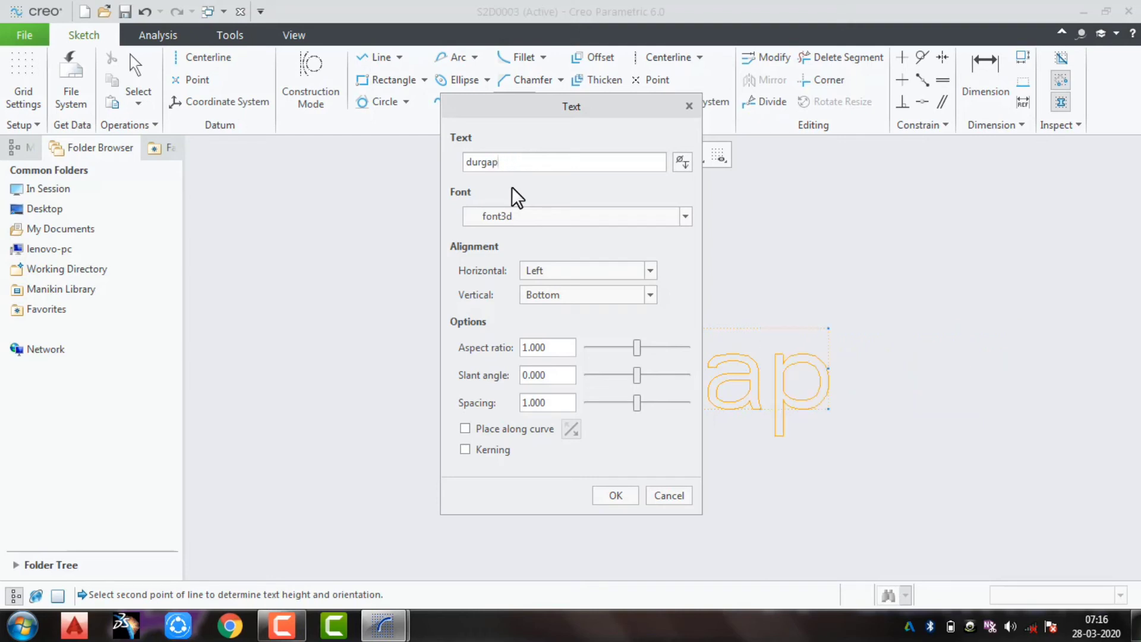
text(avan)
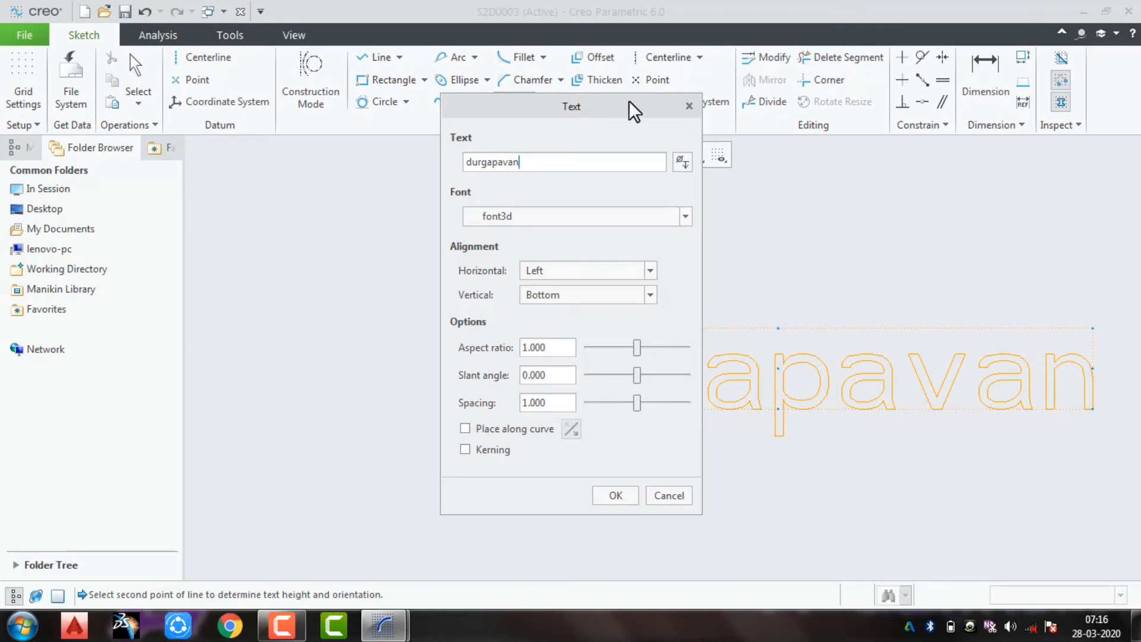
Move the Text dialog clear of the sketched text and keep font3d as the font.
drag(618, 105, 369, 109)
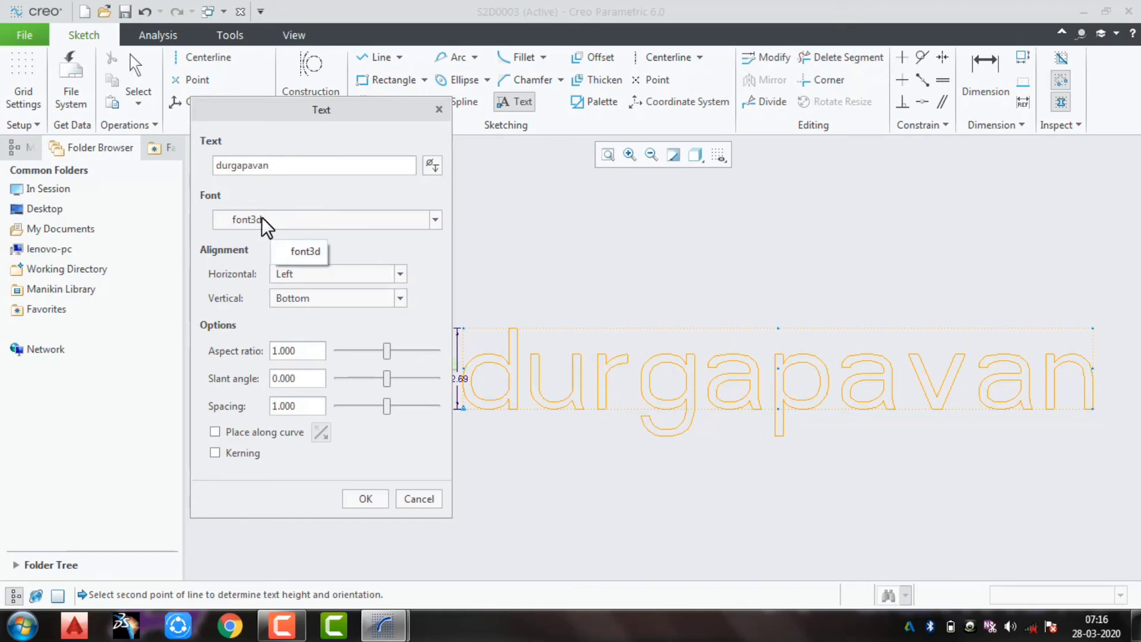
click(302, 217)
click(277, 291)
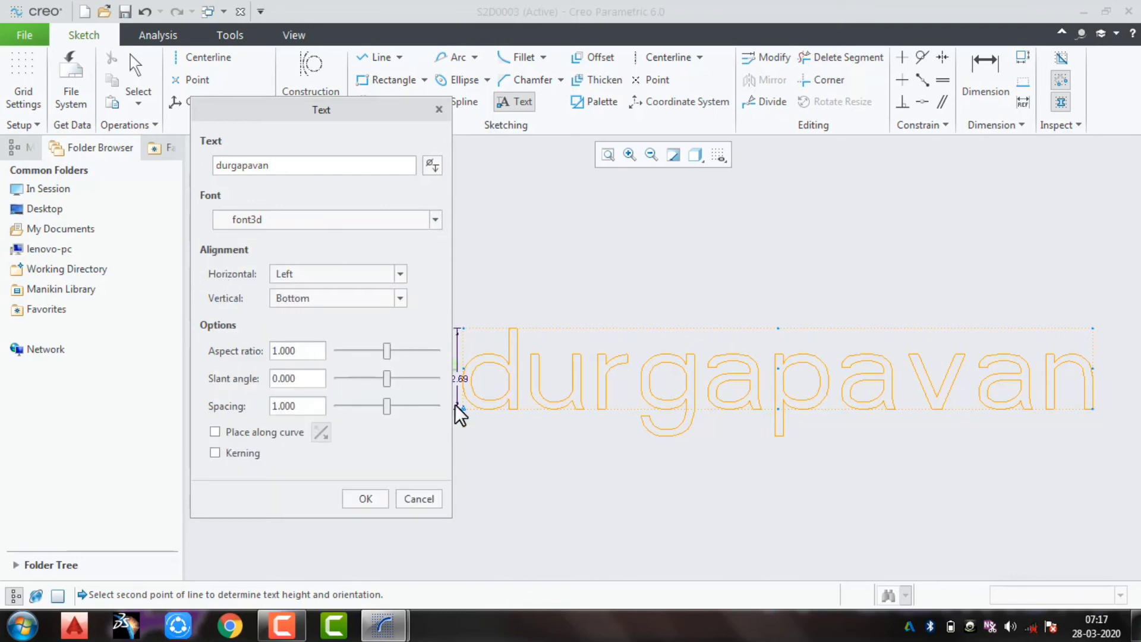
Set the text's horizontal alignment to Center and move the text rightwards until all its letters clear the dialog.
click(383, 274)
click(366, 302)
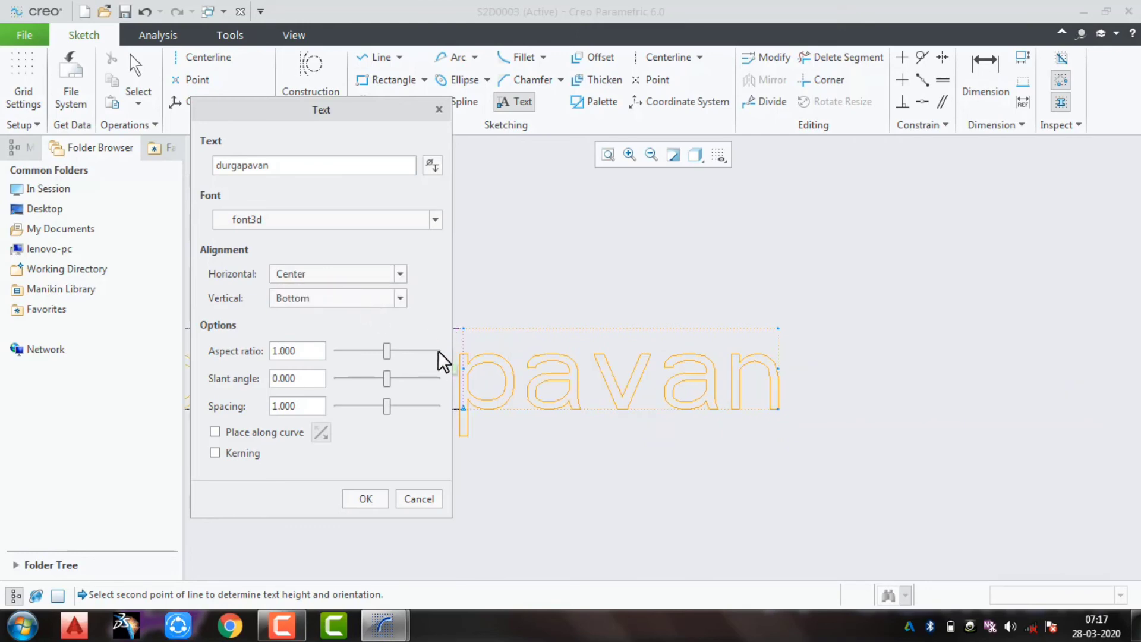
drag(488, 383, 791, 335)
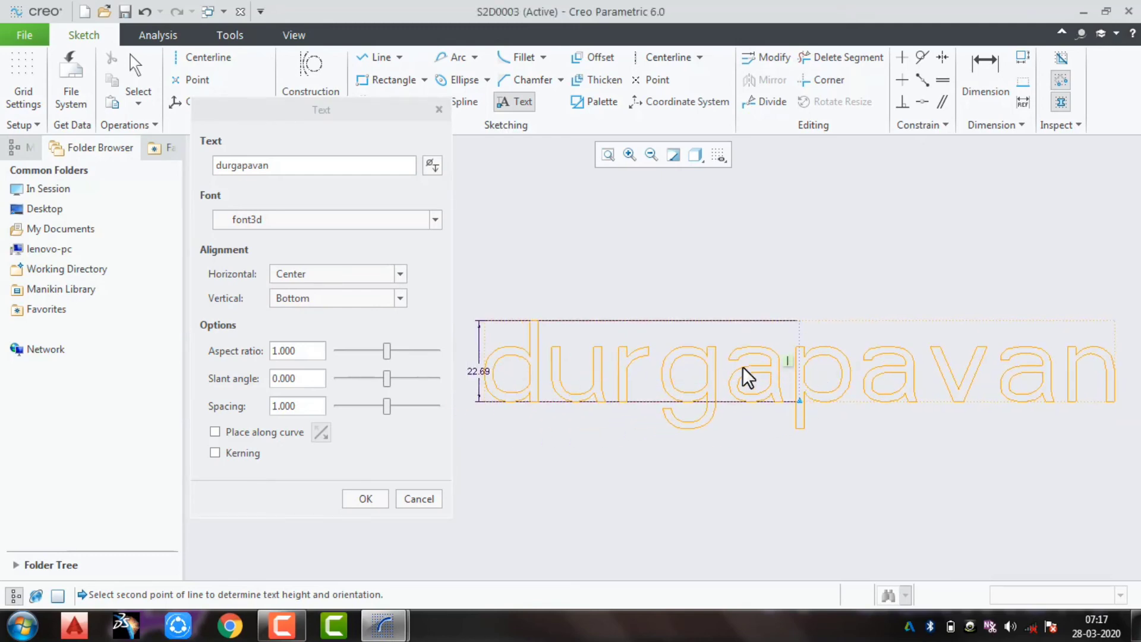
Switch the text's horizontal alignment to Right and back to Left, and set its vertical alignment to Middle.
click(366, 275)
click(350, 320)
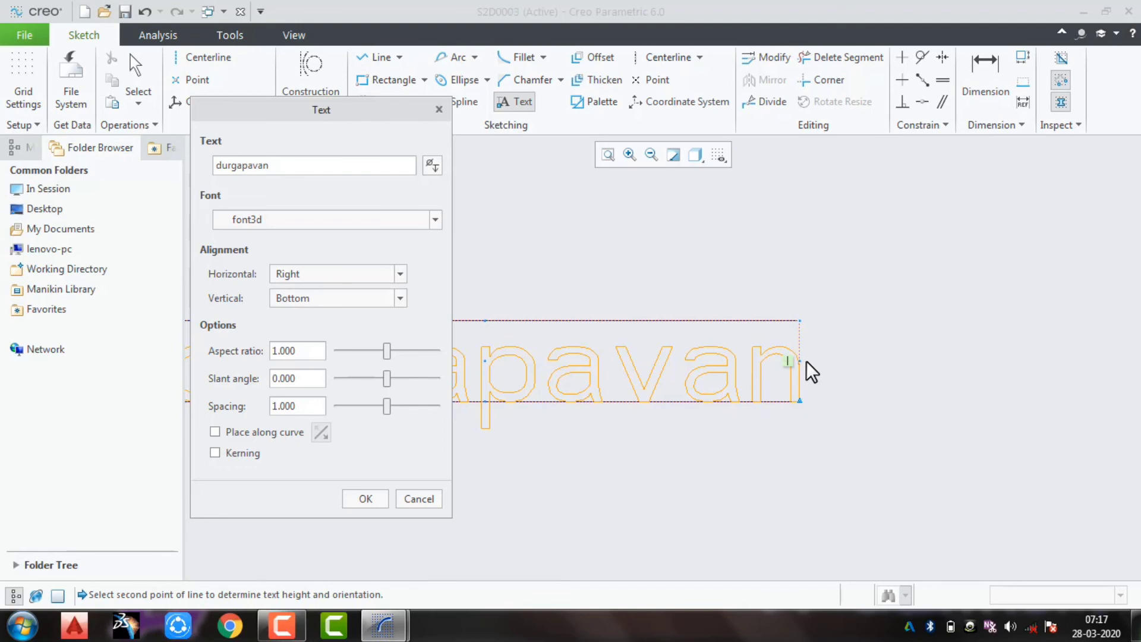
click(343, 273)
click(340, 292)
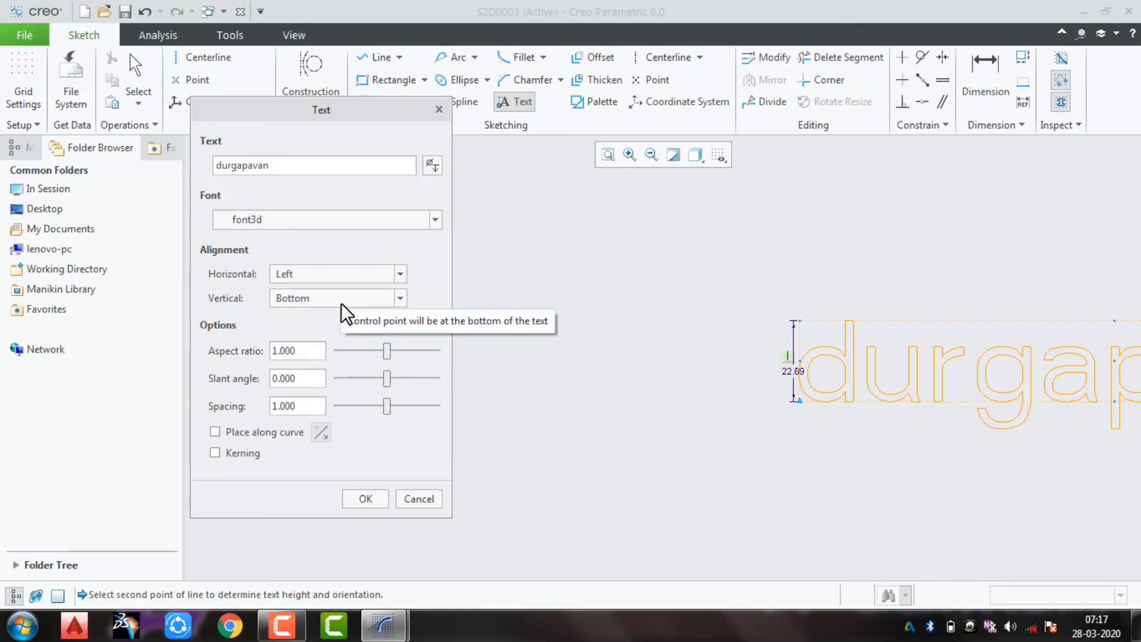
click(341, 298)
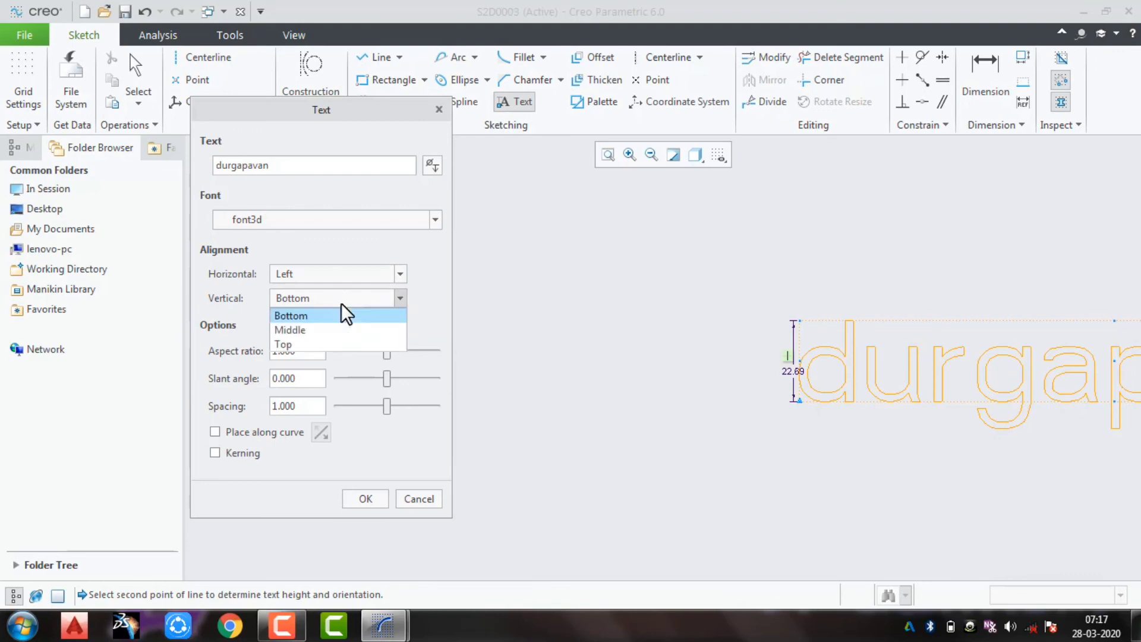
click(330, 332)
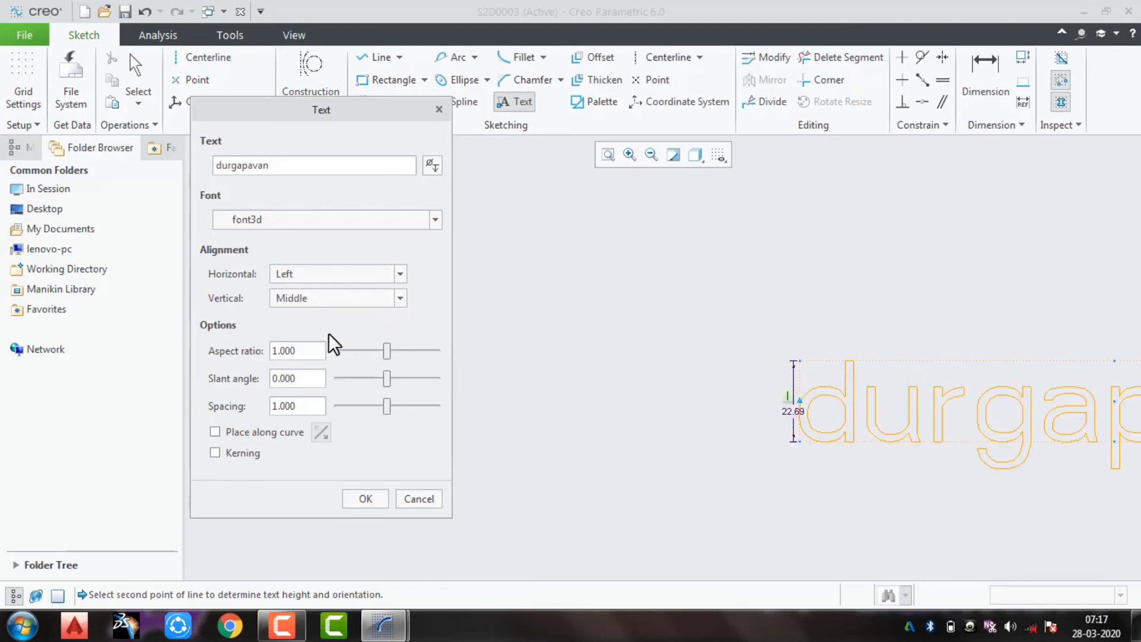
Set the text's vertical alignment to Top and shift the text leftwards, closer to the Text dialog.
click(335, 299)
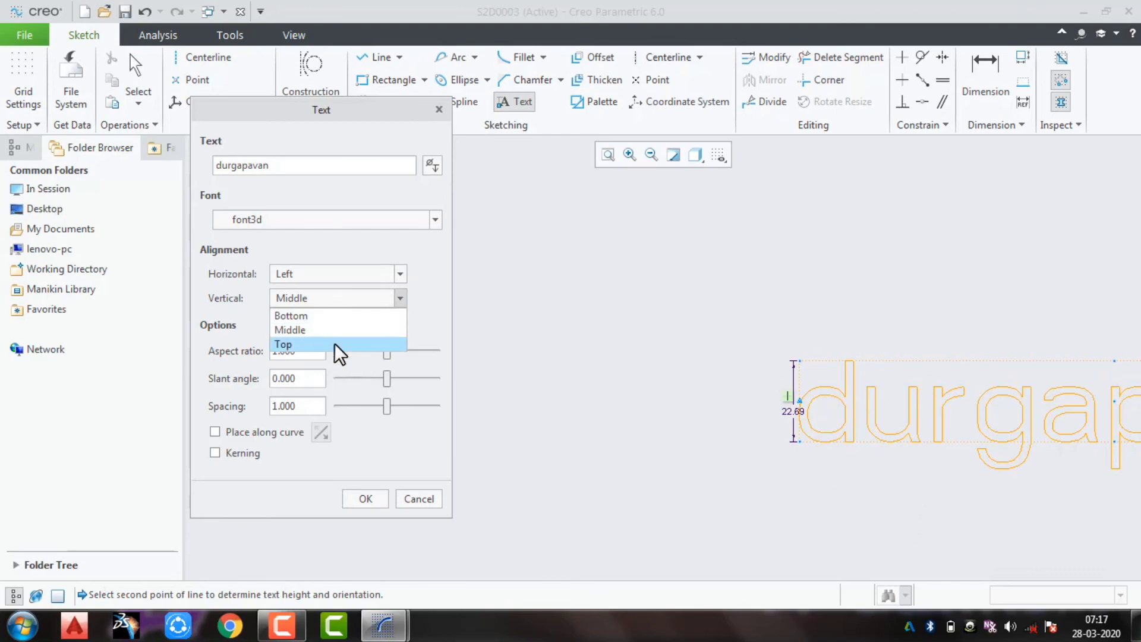
click(334, 344)
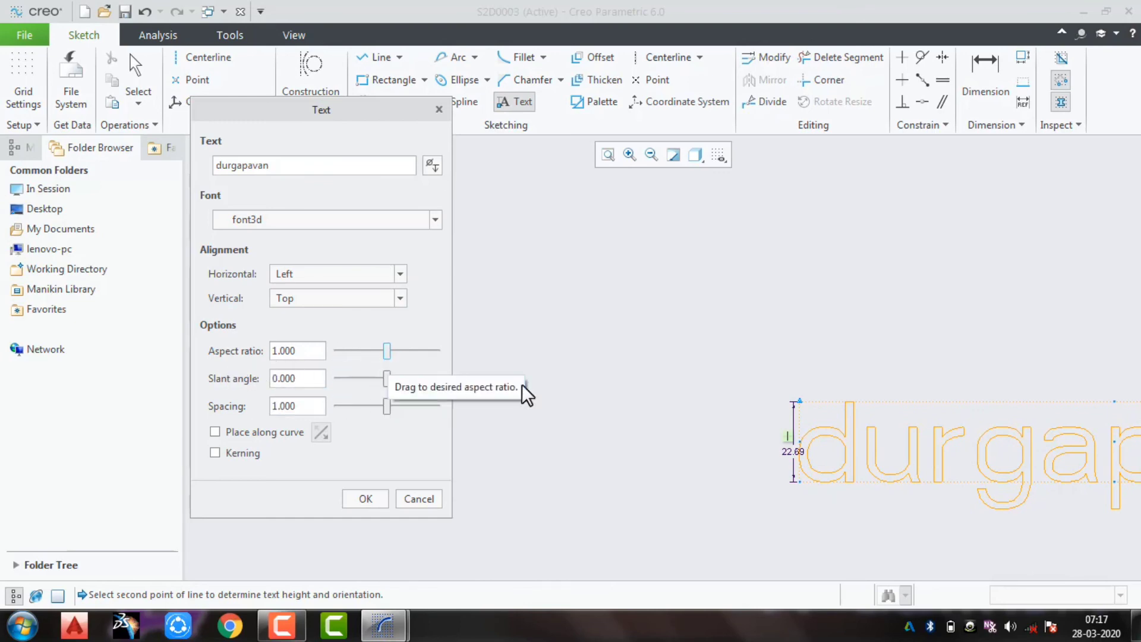
drag(739, 379, 430, 311)
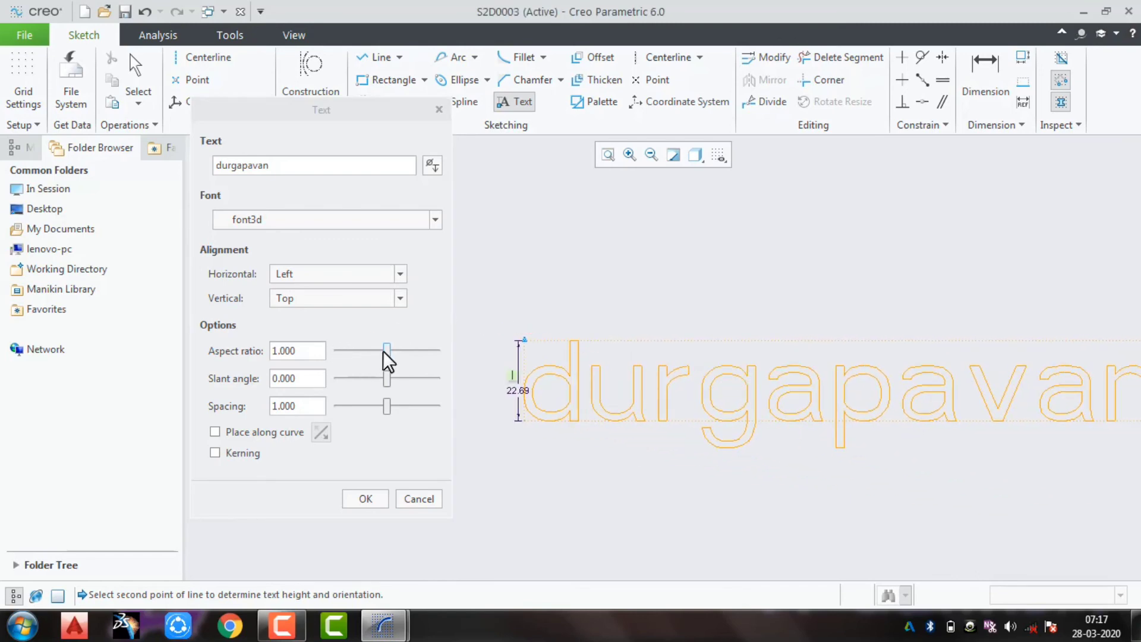
Set the text's aspect ratio to 1.175, slant angle to 45 and spacing to 1.202, and finish the text.
mouse_move(383, 350)
mouse_down()
mouse_move(411, 350)
mouse_move(391, 350)
mouse_move(392, 383)
mouse_move(425, 385)
mouse_up()
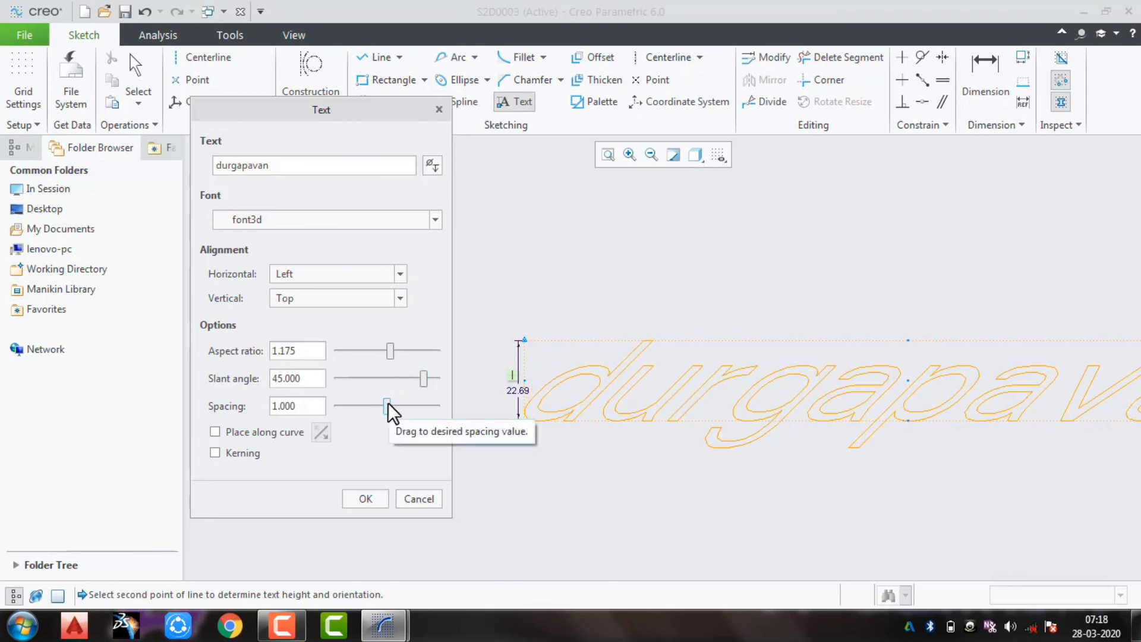
mouse_move(387, 404)
mouse_down()
mouse_move(405, 402)
mouse_move(389, 401)
mouse_up()
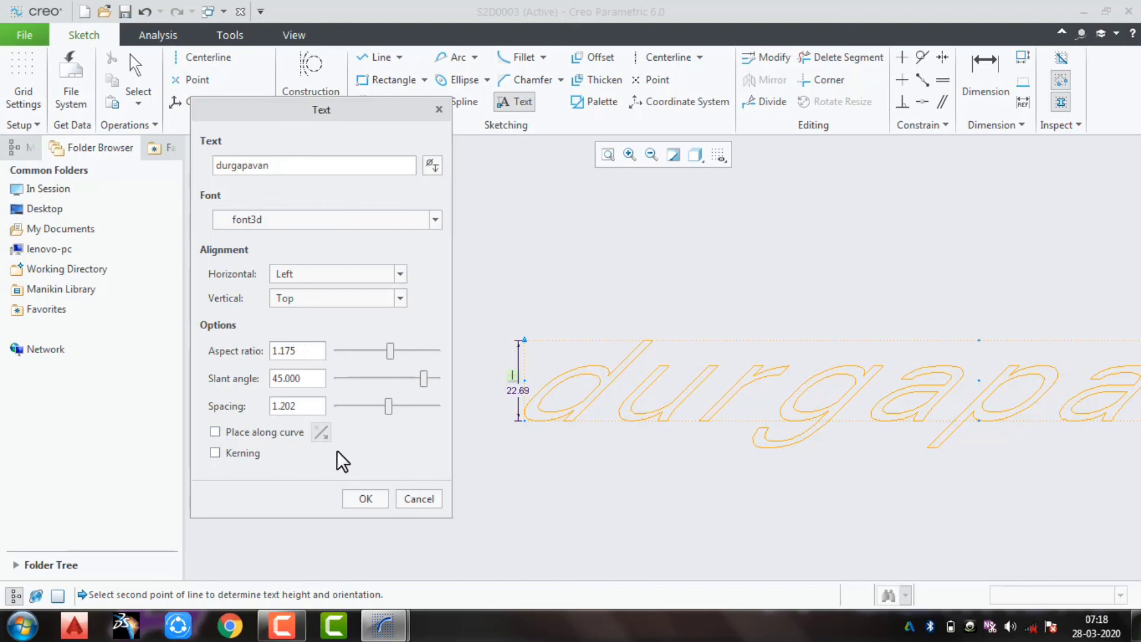
click(440, 109)
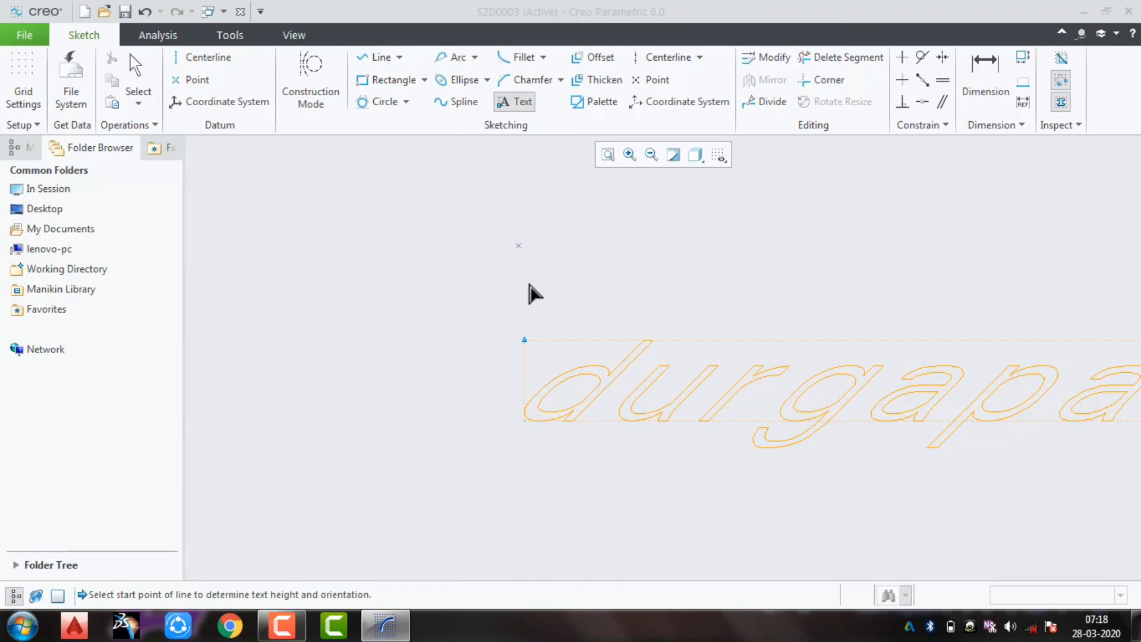
middle_click(429, 308)
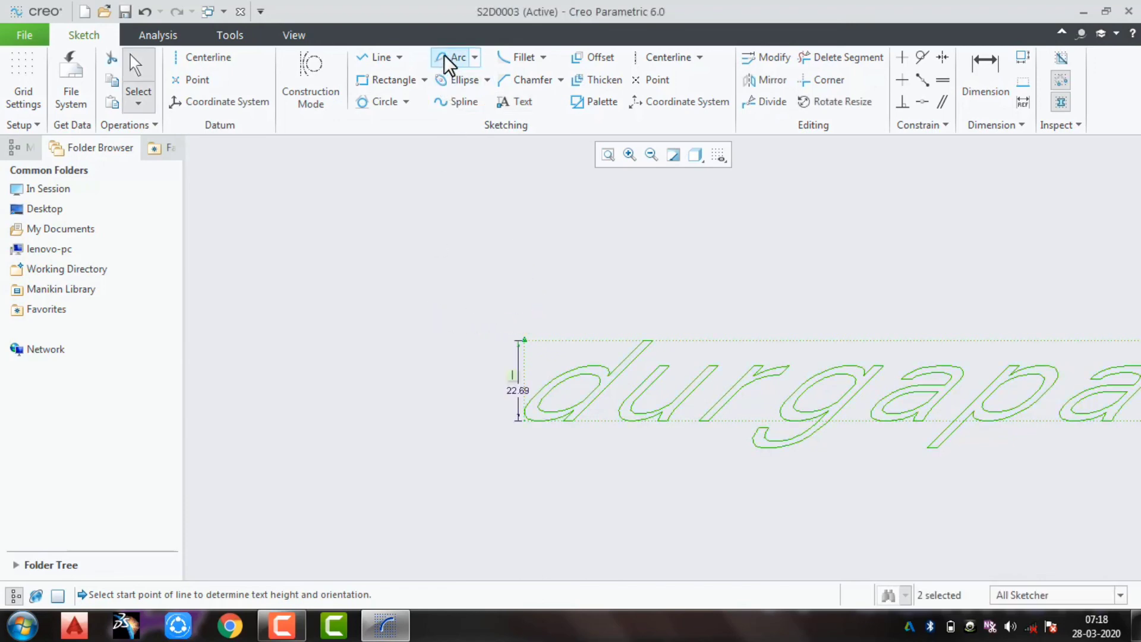
Sketch a 3-point arc of radius about 156 below the text, bulging upwards with both ends level.
click(475, 57)
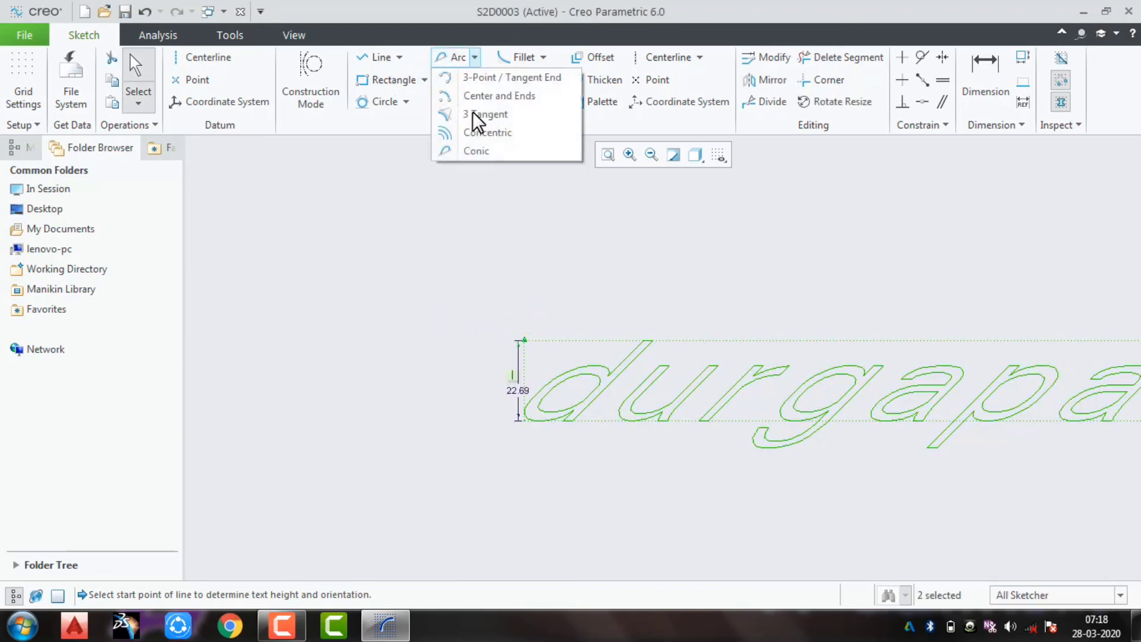
click(475, 80)
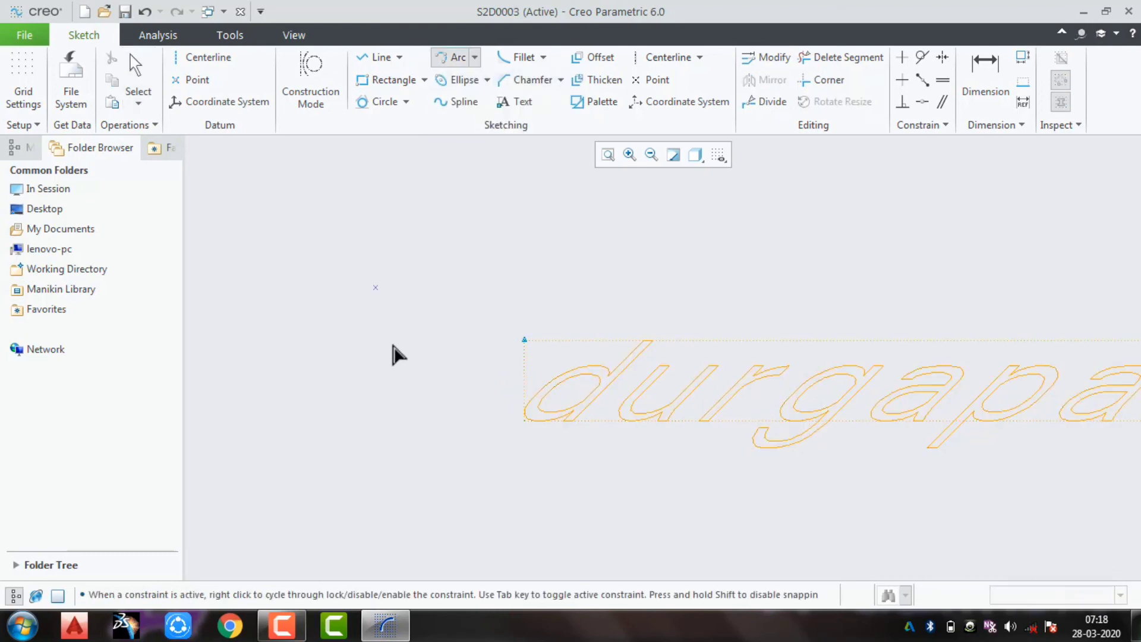
scroll(391, 345, down, 4)
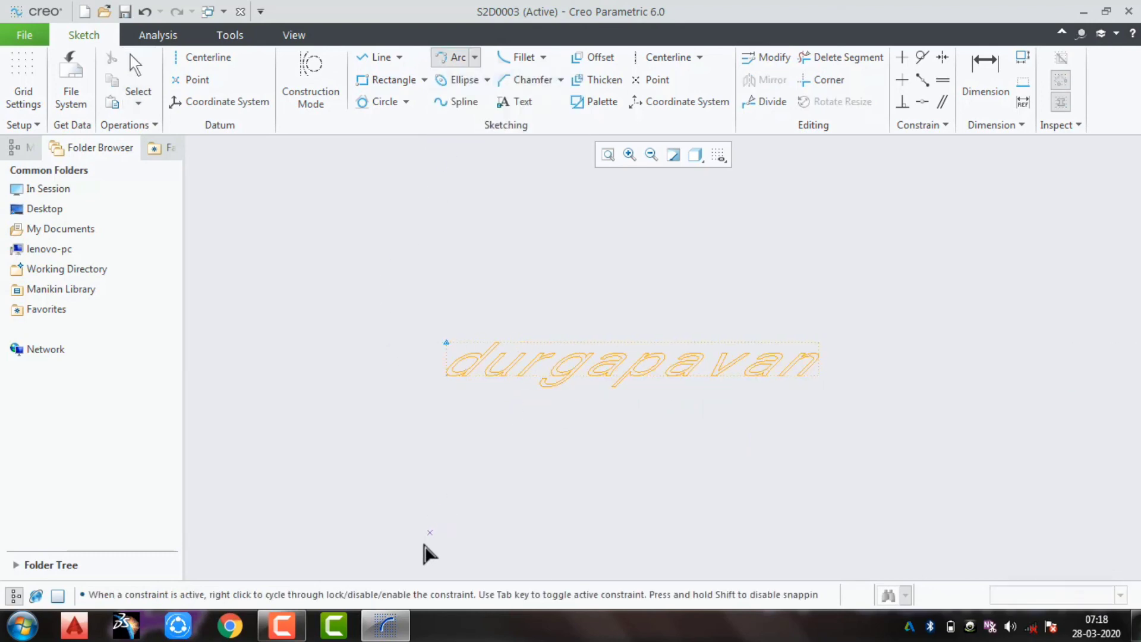
click(805, 542)
click(816, 441)
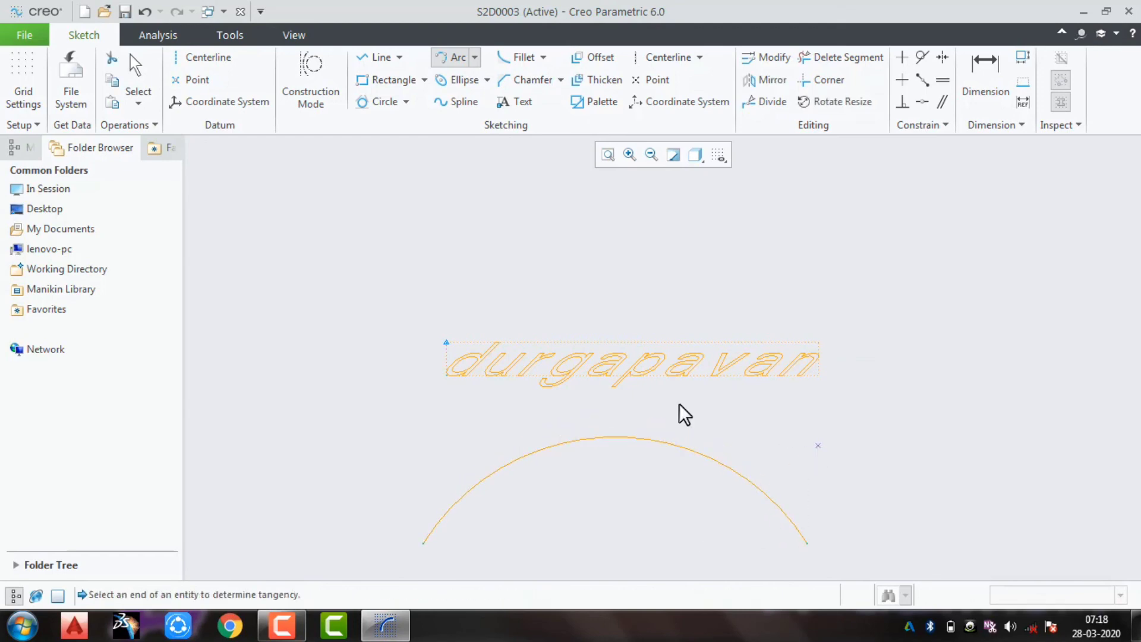
middle_click(678, 403)
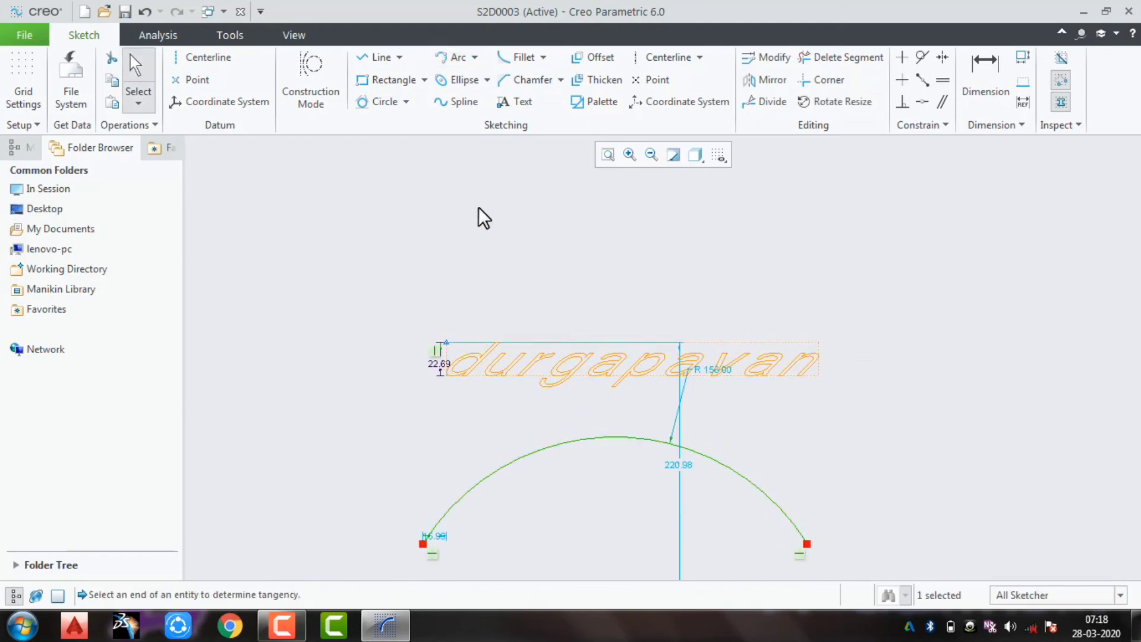
Place a second Text entity below the arc on a vertical height line about 51 long and enter the person's name and initials.
click(518, 99)
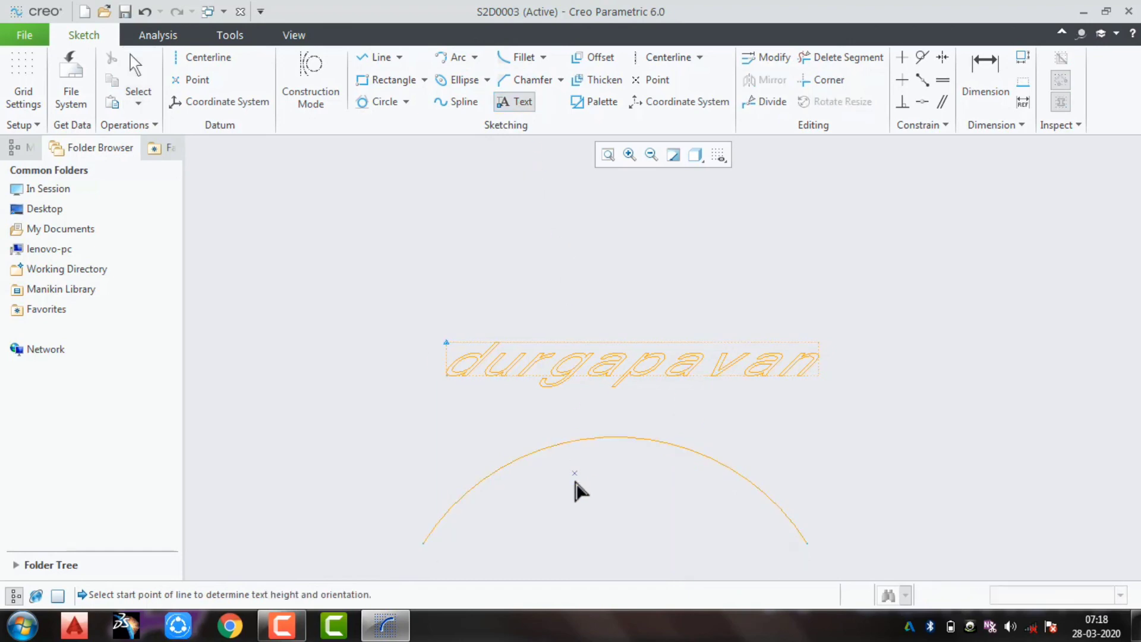
middle_drag(574, 480, 550, 294)
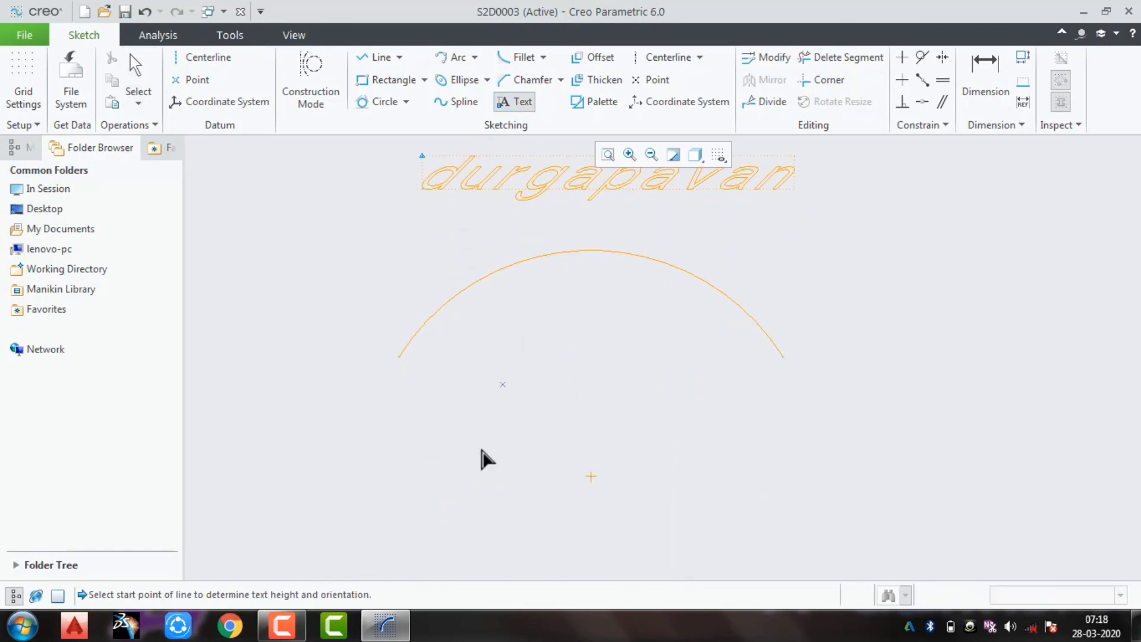
click(408, 524)
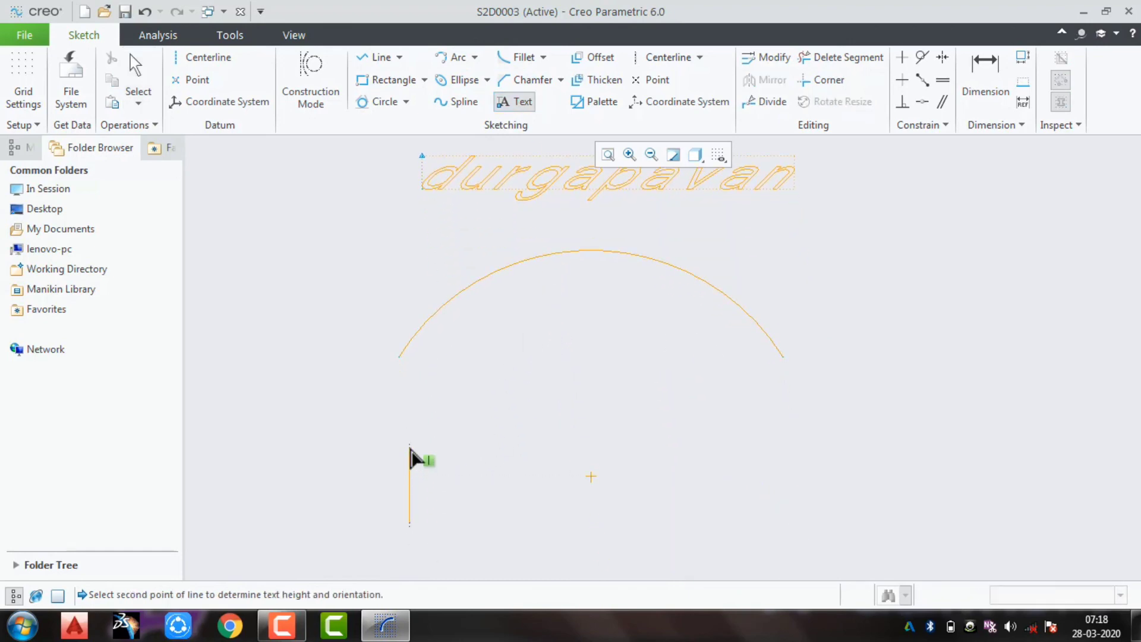
click(489, 475)
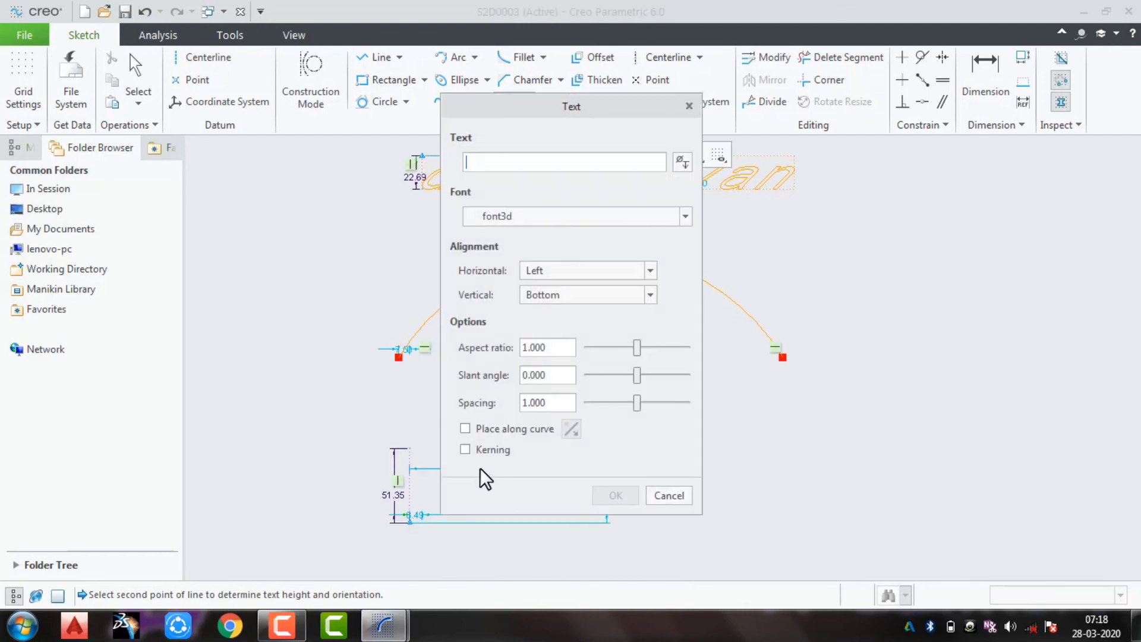
text(durg)
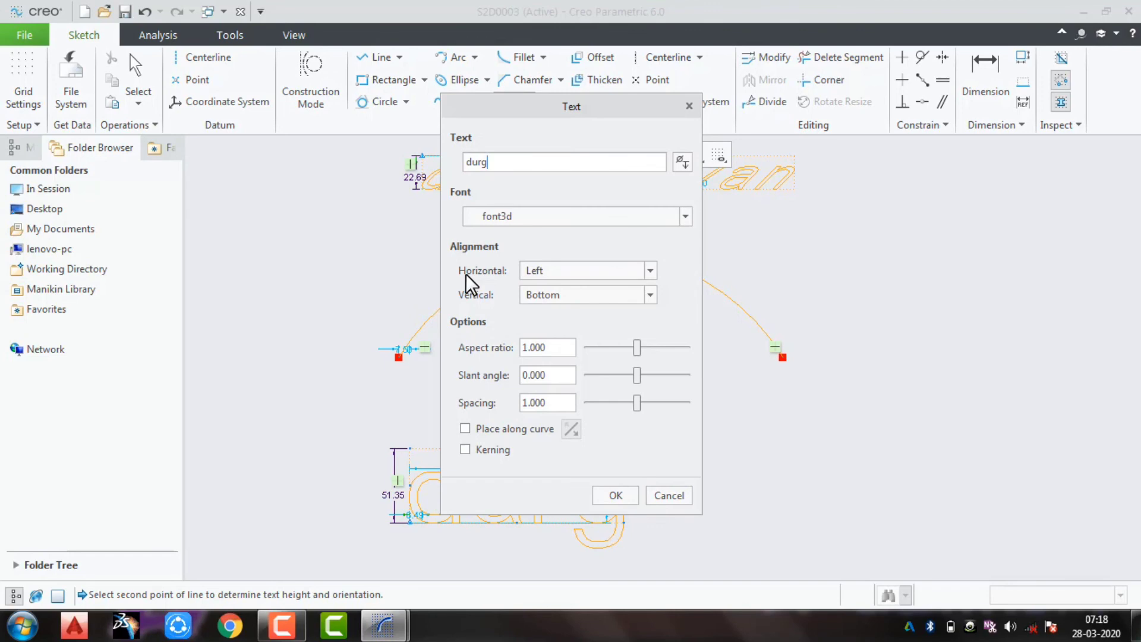
text(apava)
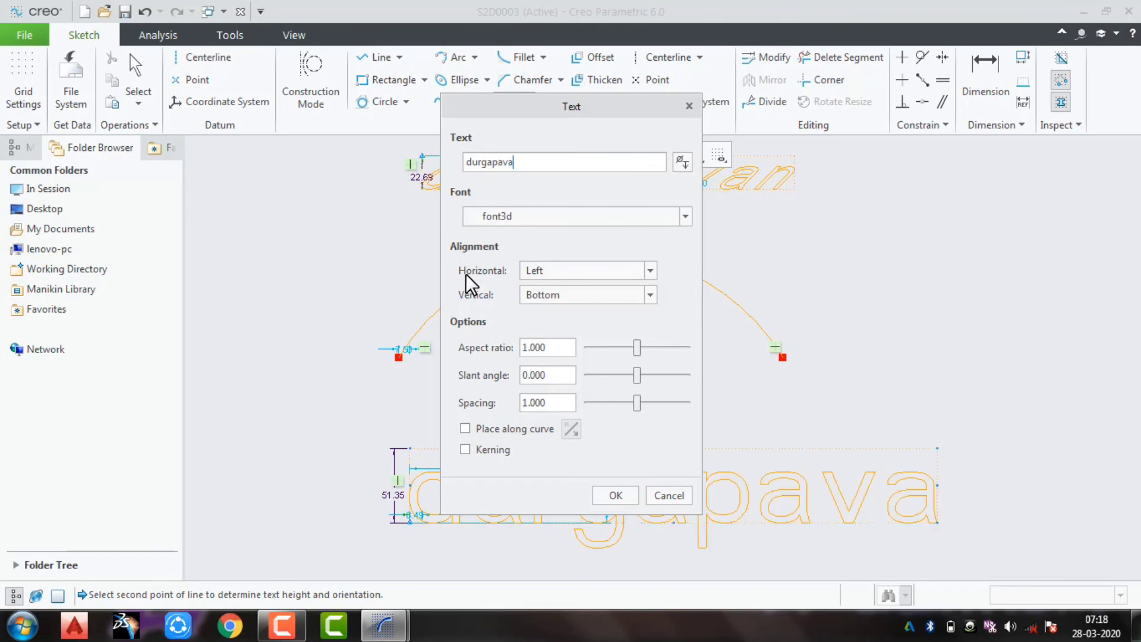
text(n )
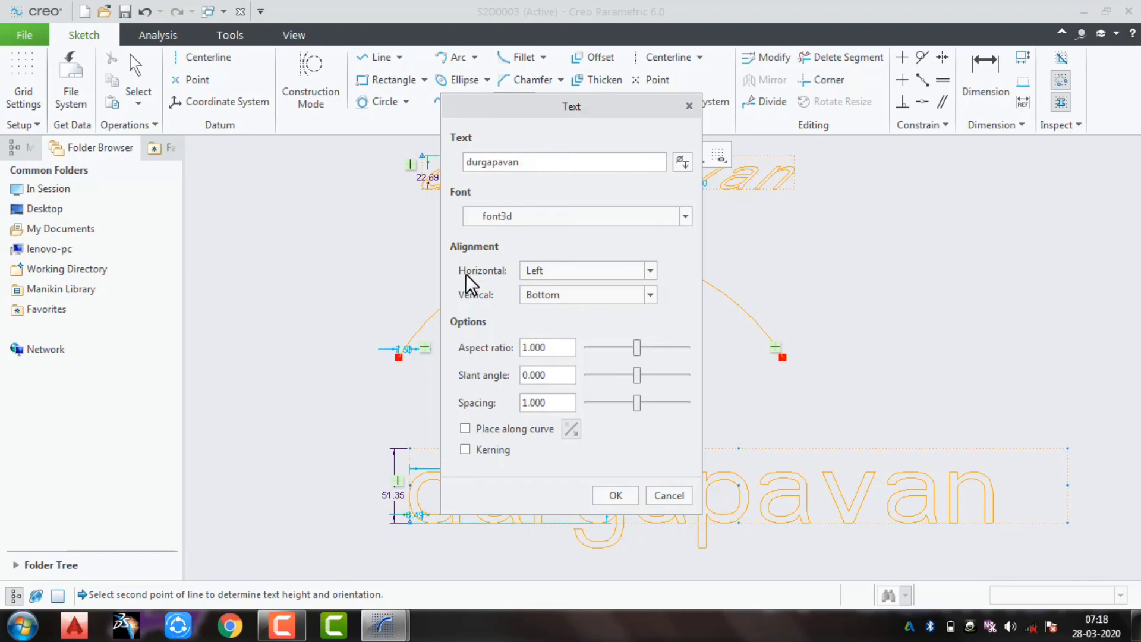
text(DP)
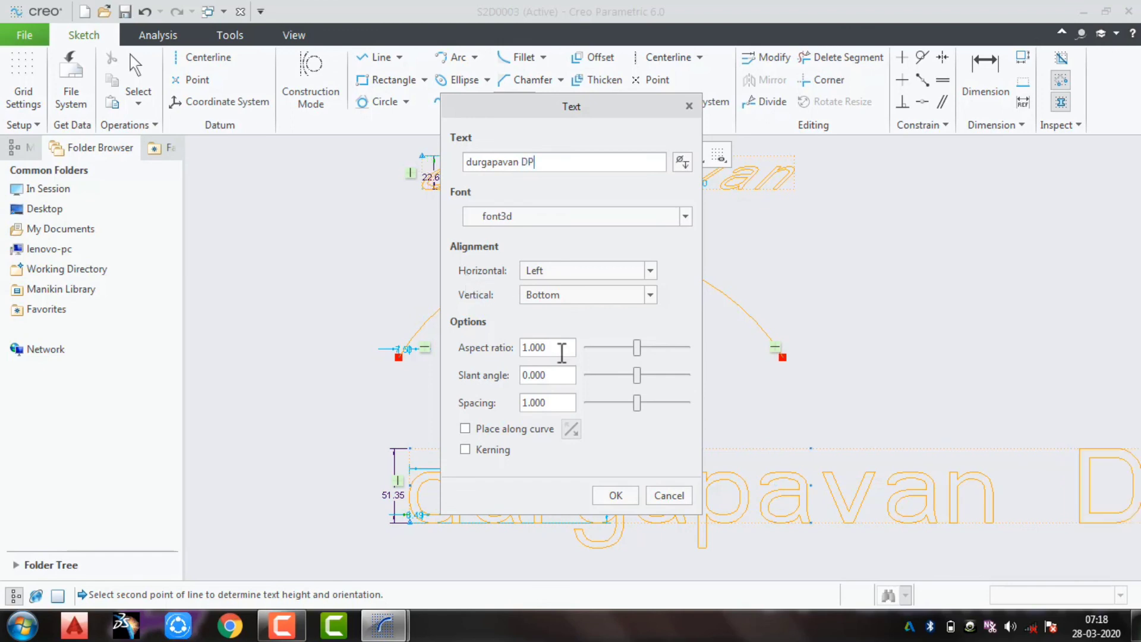
Place the new text along the arc, accept it and leave the Text tool.
click(504, 427)
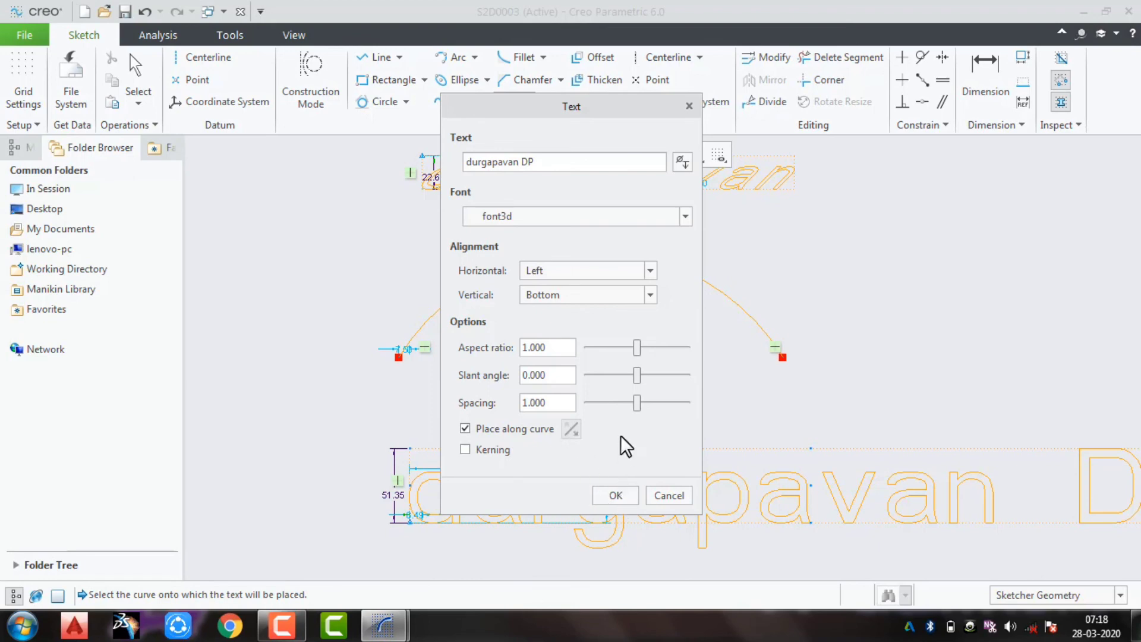
click(750, 315)
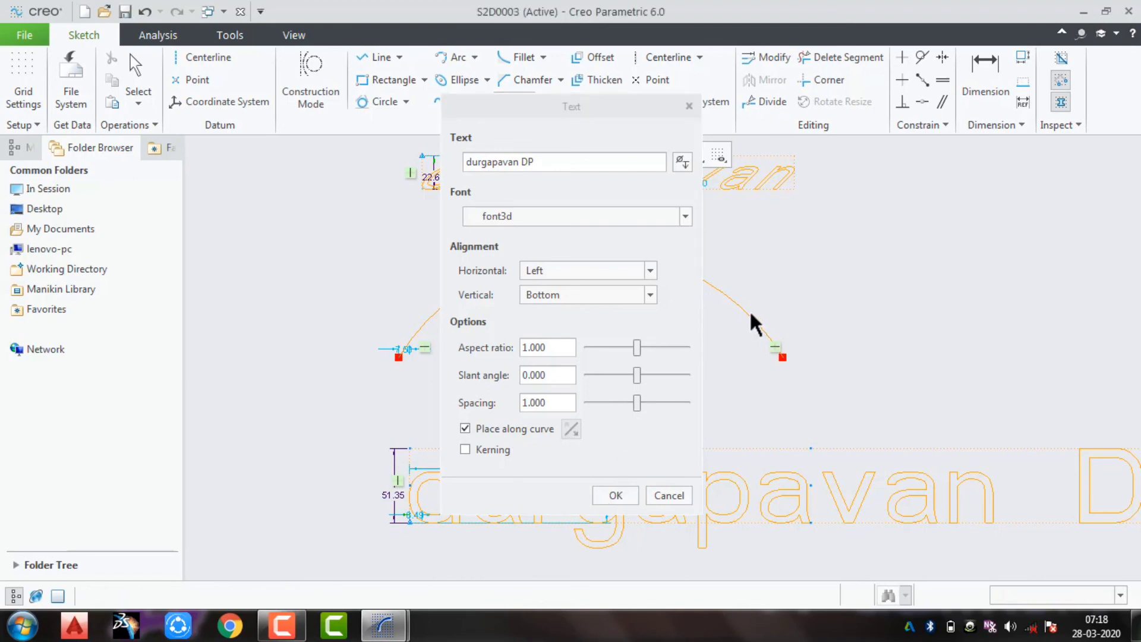
click(616, 496)
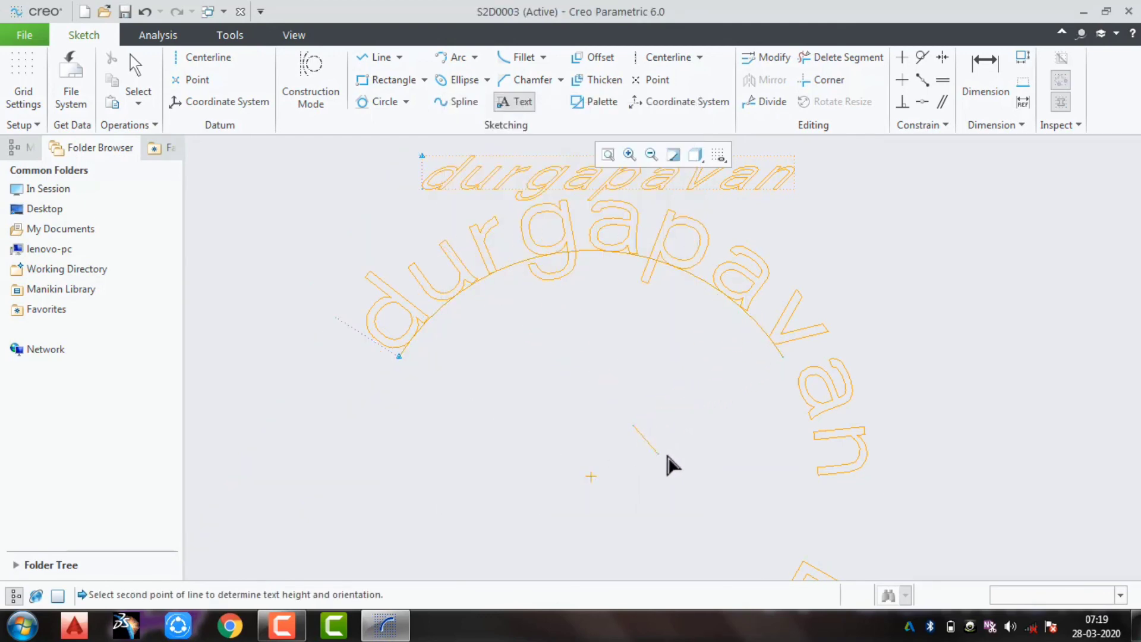
middle_click(662, 429)
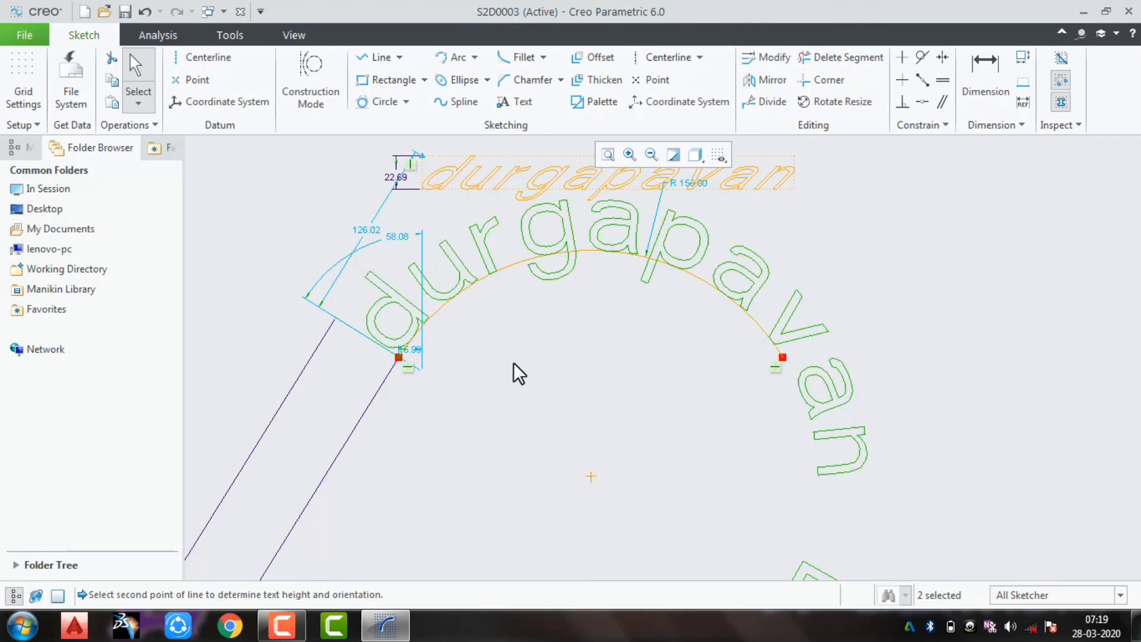
Undo the curved text, the arc and the slanted straight text.
scroll(507, 354, up, 2)
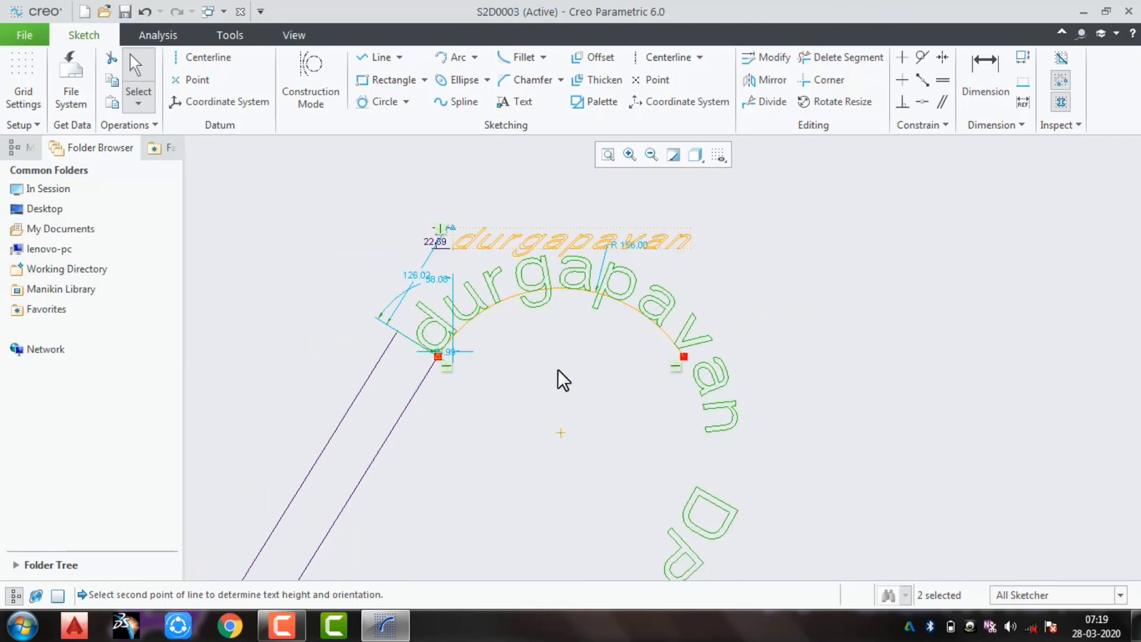
scroll(557, 373, up, 1)
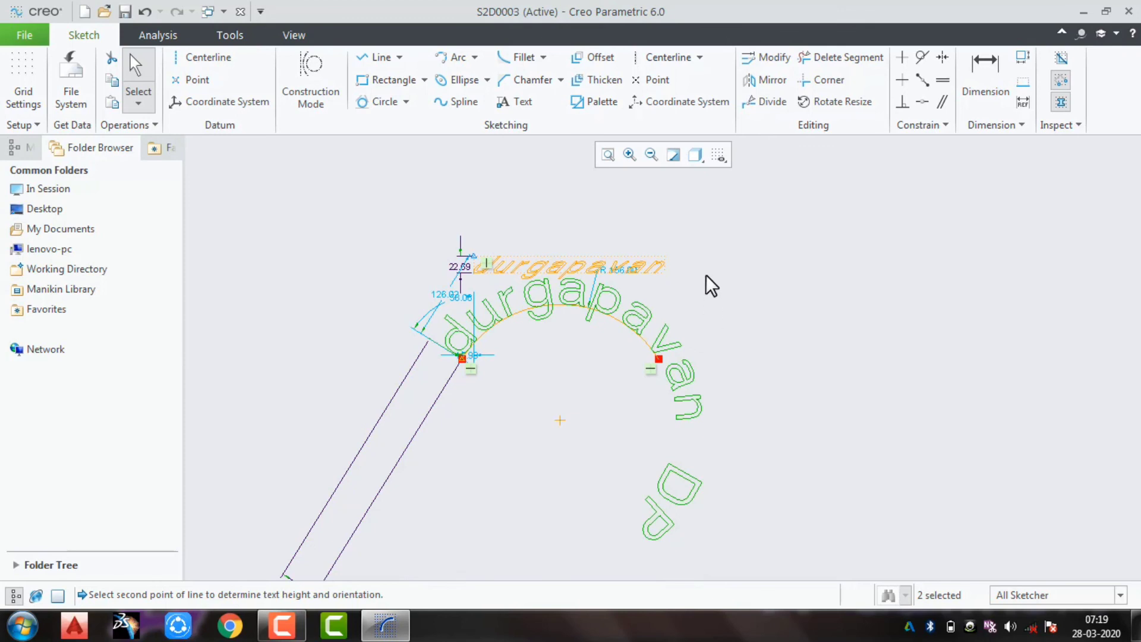
key(ctrl+z)
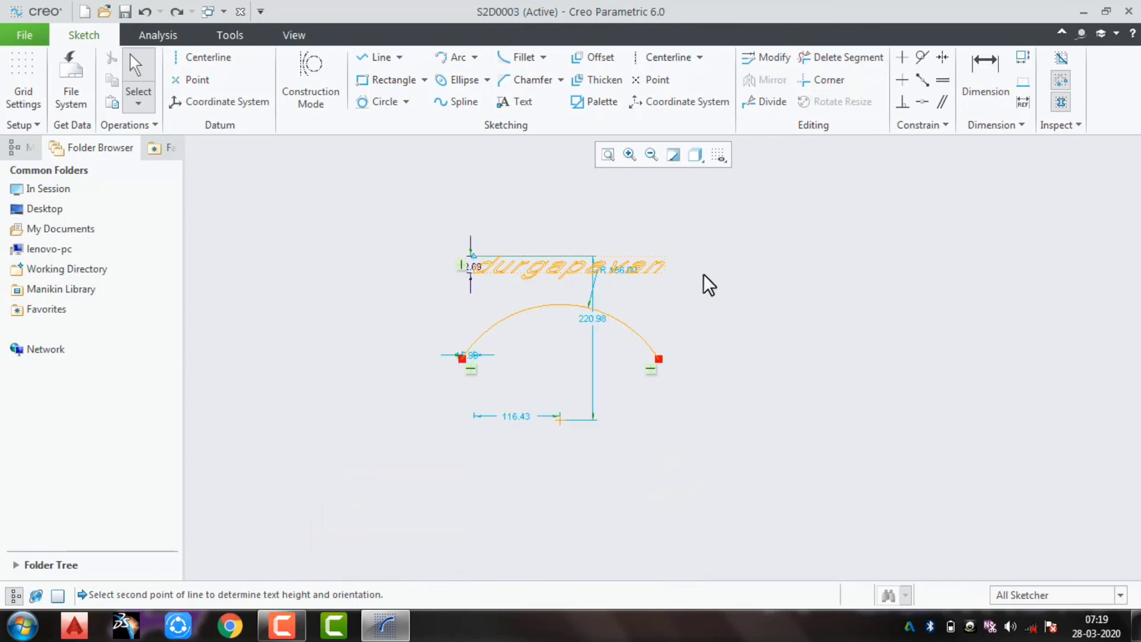
key(ctrl+z)
key(ctrl+z)
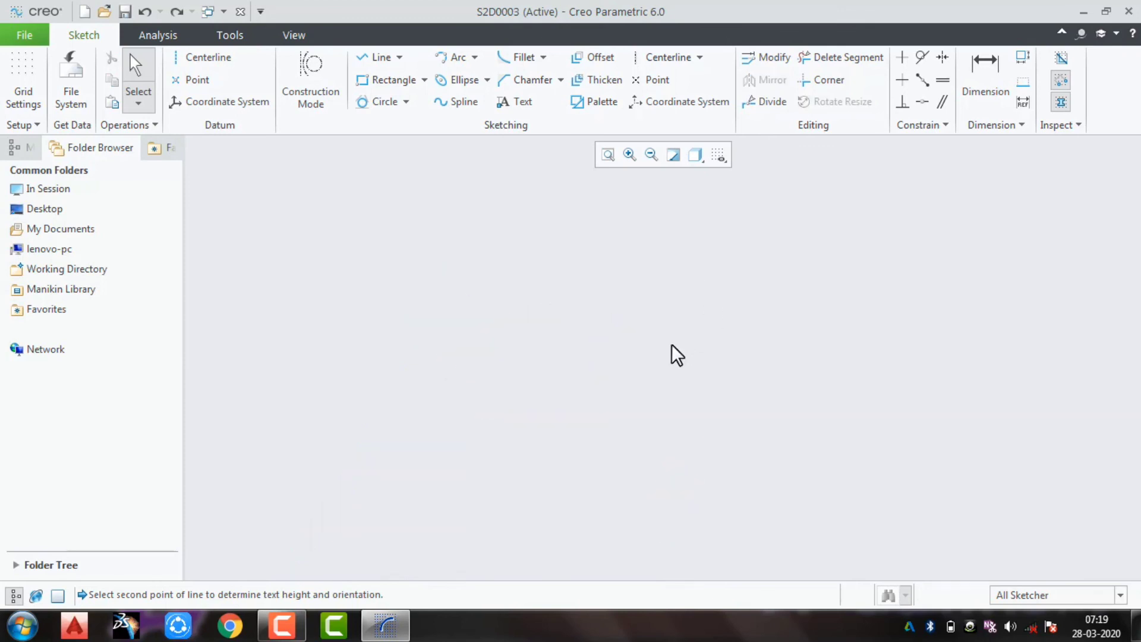